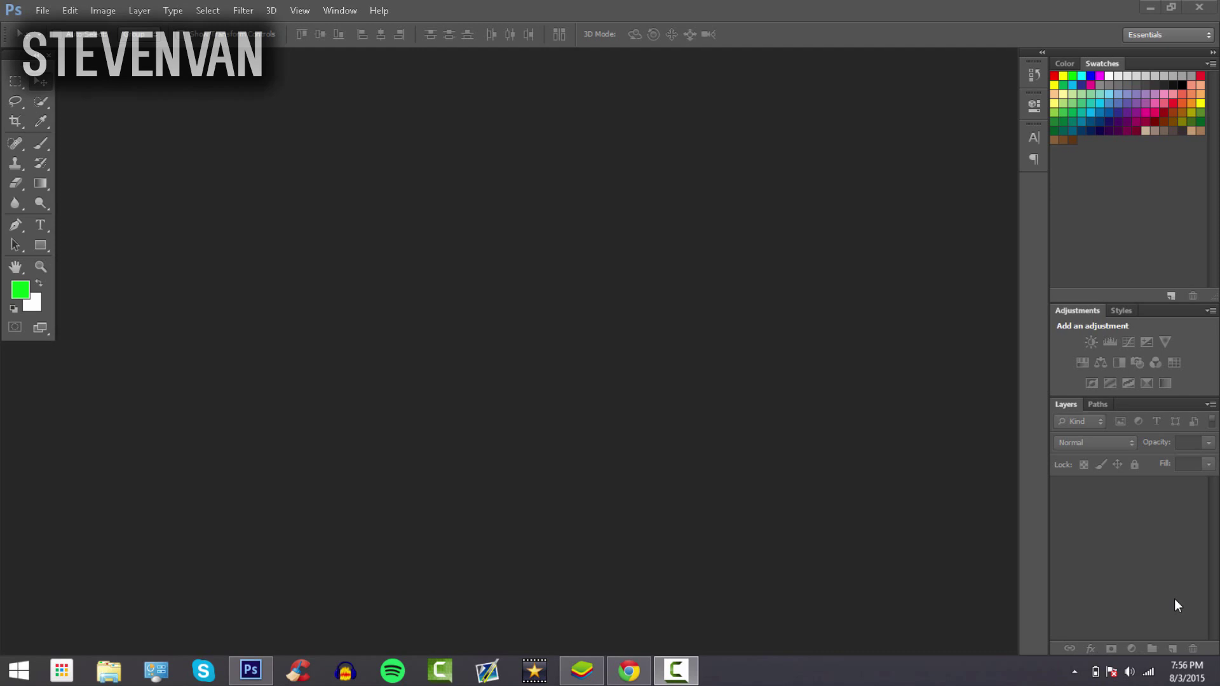
Switch from the empty Photoshop workspace to the Chrome browser window
{"action": "key", "text": "alt+Tab"}
Bring the YouTube channel tab into focus and dismiss the Instagram notification
{"action": "left_click", "coordinate": [293, 8]}
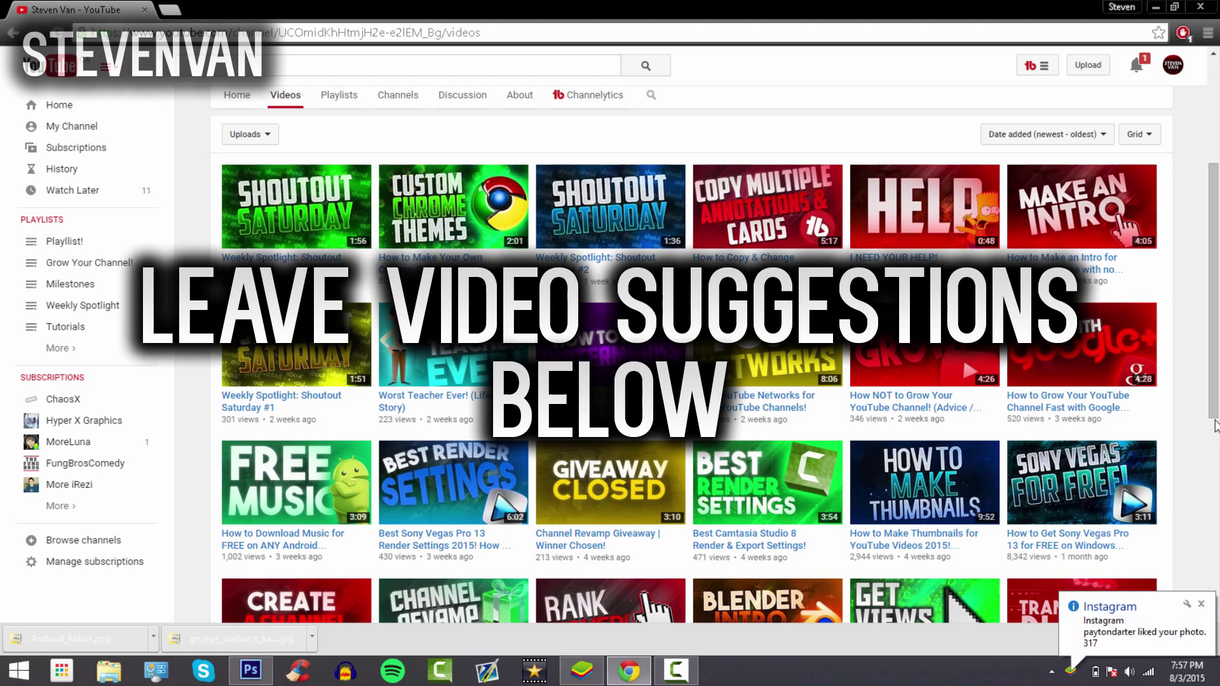
{"action": "left_click_drag", "start_coordinate": [1217, 427], "coordinate": [1219, 354]}
{"action": "left_click", "coordinate": [1201, 604]}
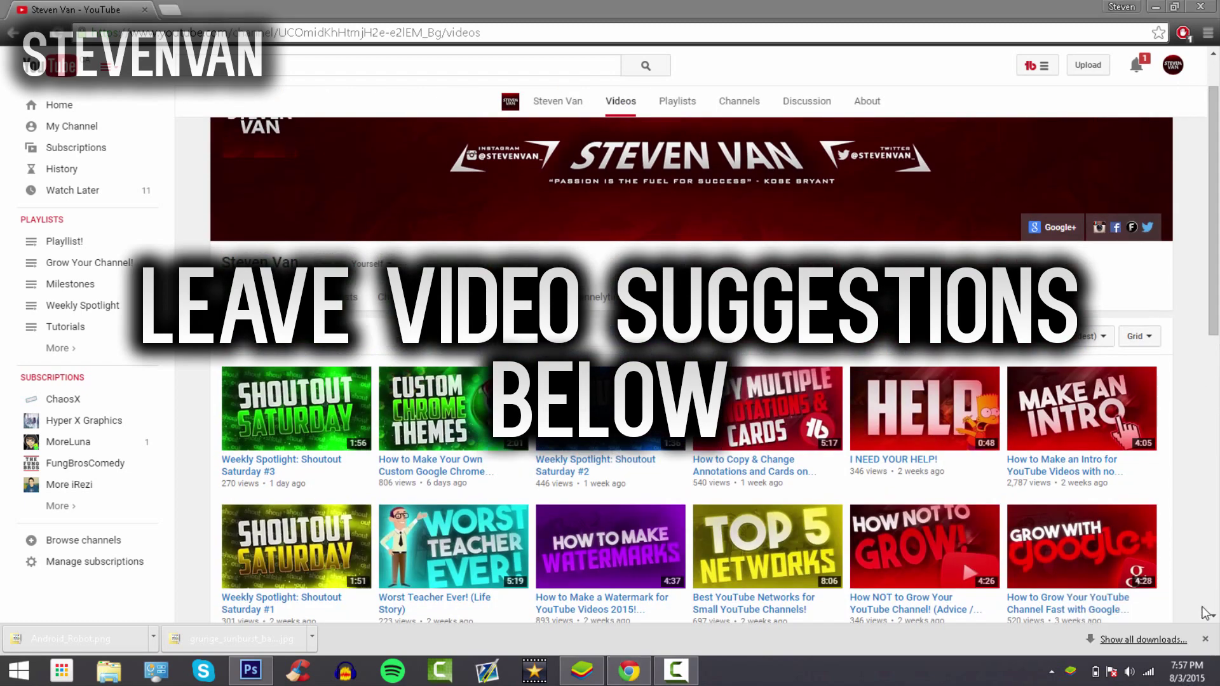
{"action": "left_click_drag", "start_coordinate": [1219, 206], "coordinate": [1219, 220]}
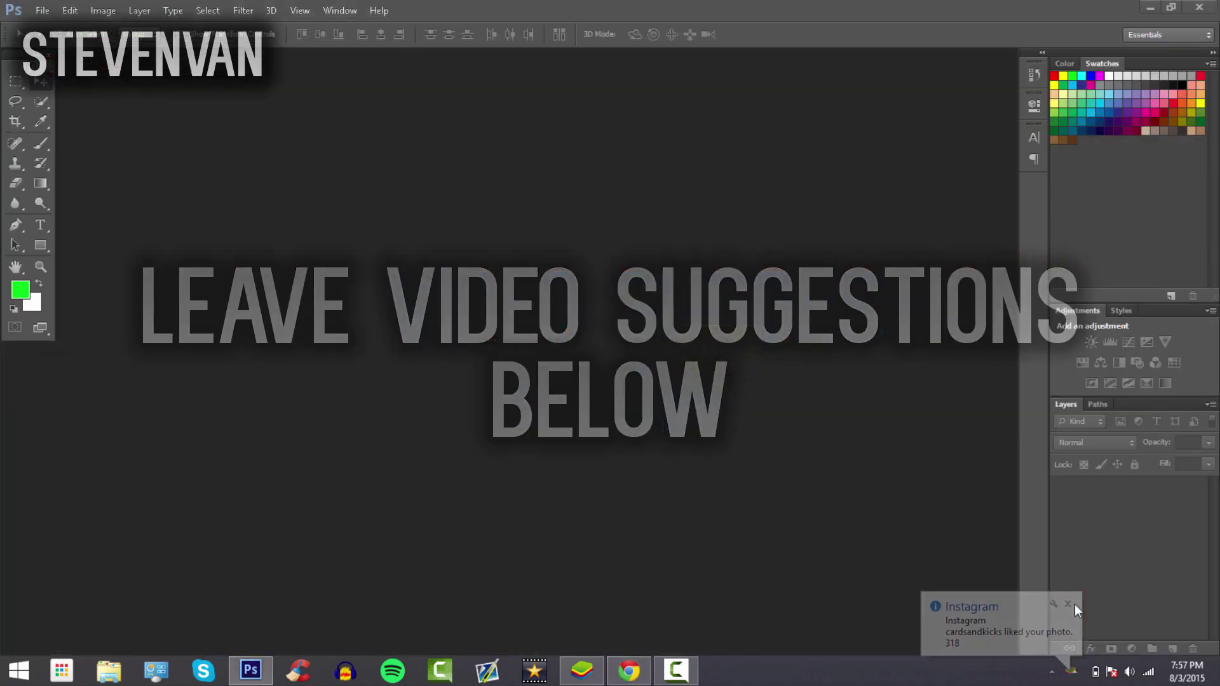
{"action": "left_click", "coordinate": [1068, 604]}
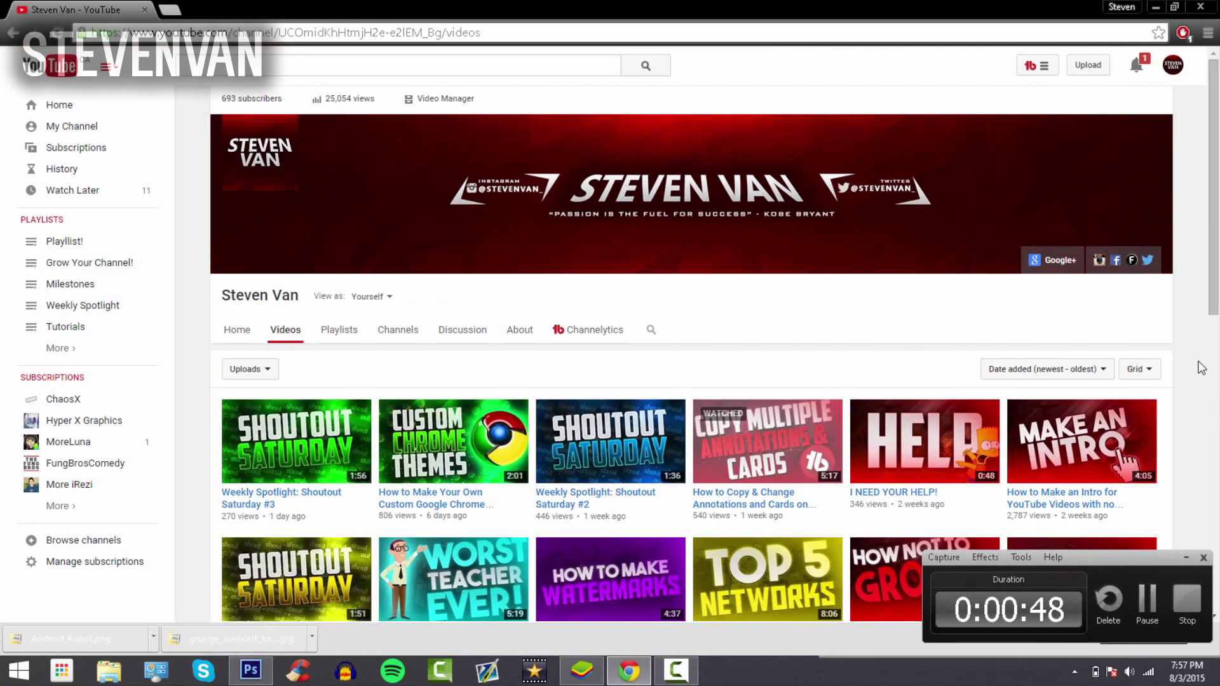
Scroll through the channel's uploaded videos and their thumbnails
{"action": "scroll", "coordinate": [683, 496], "scroll_direction": "down", "scroll_amount": 3}
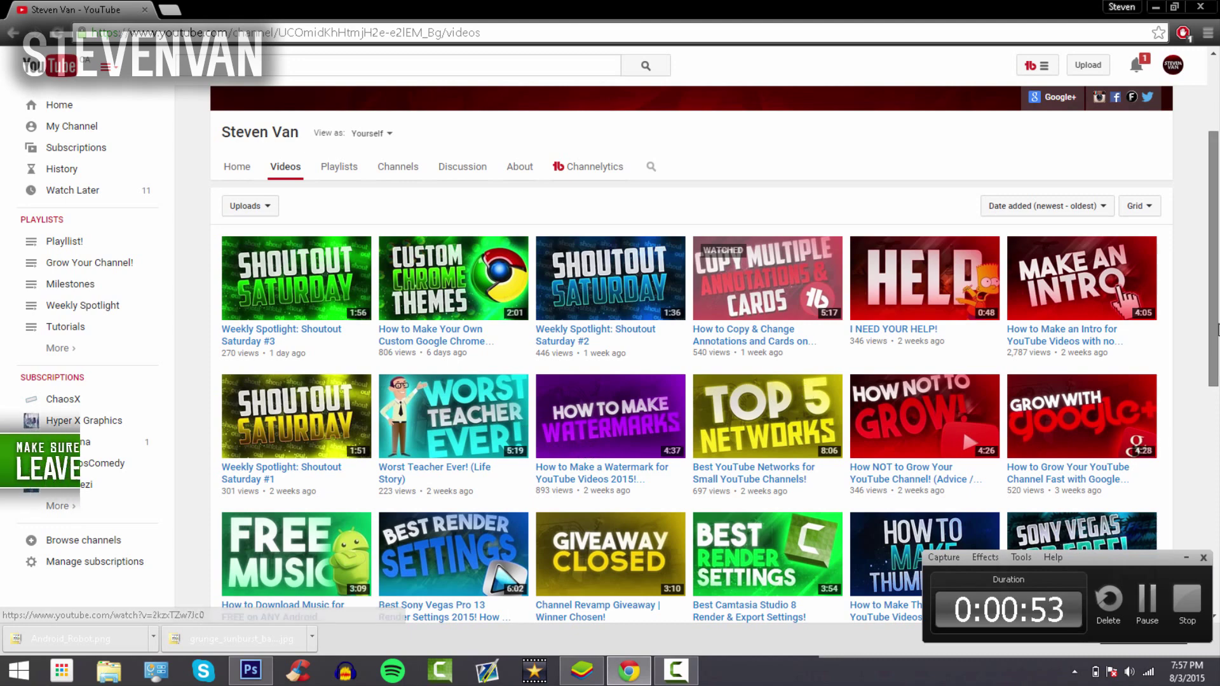
{"action": "scroll", "coordinate": [692, 318], "scroll_direction": "up", "scroll_amount": 3}
{"action": "left_click", "coordinate": [1188, 559]}
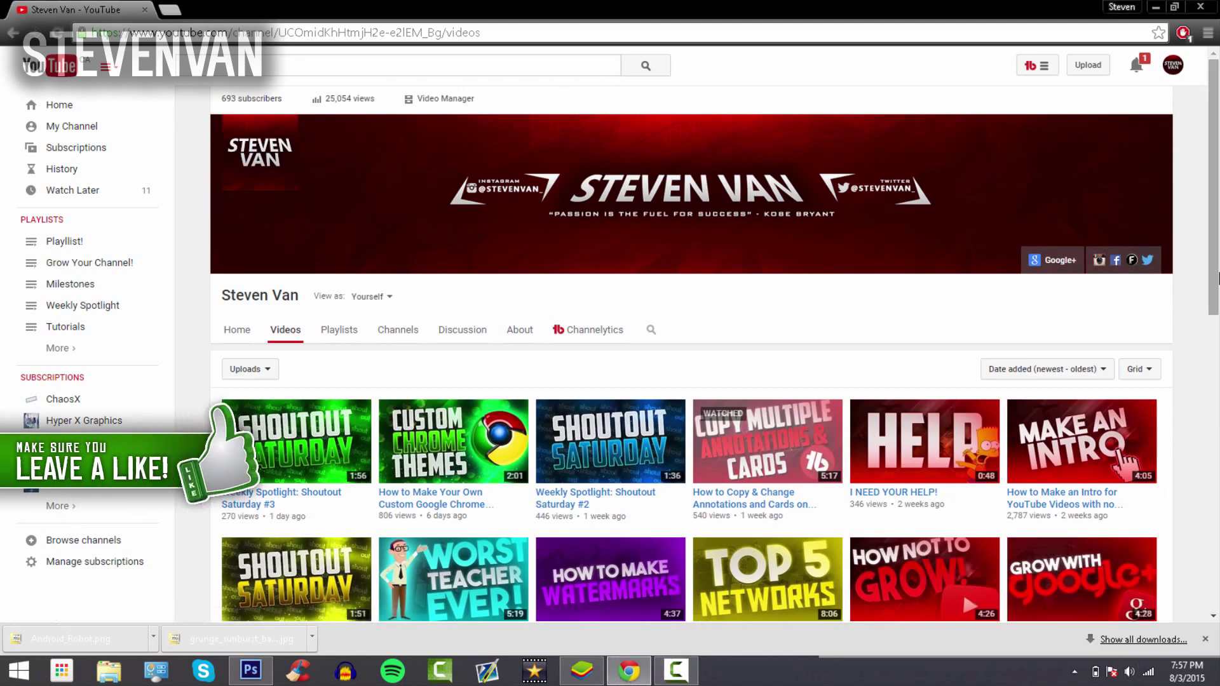
Back in Photoshop, create a new 1280 × 720 transparent document and select the Horizontal Type Tool
{"action": "left_click", "coordinate": [251, 670]}
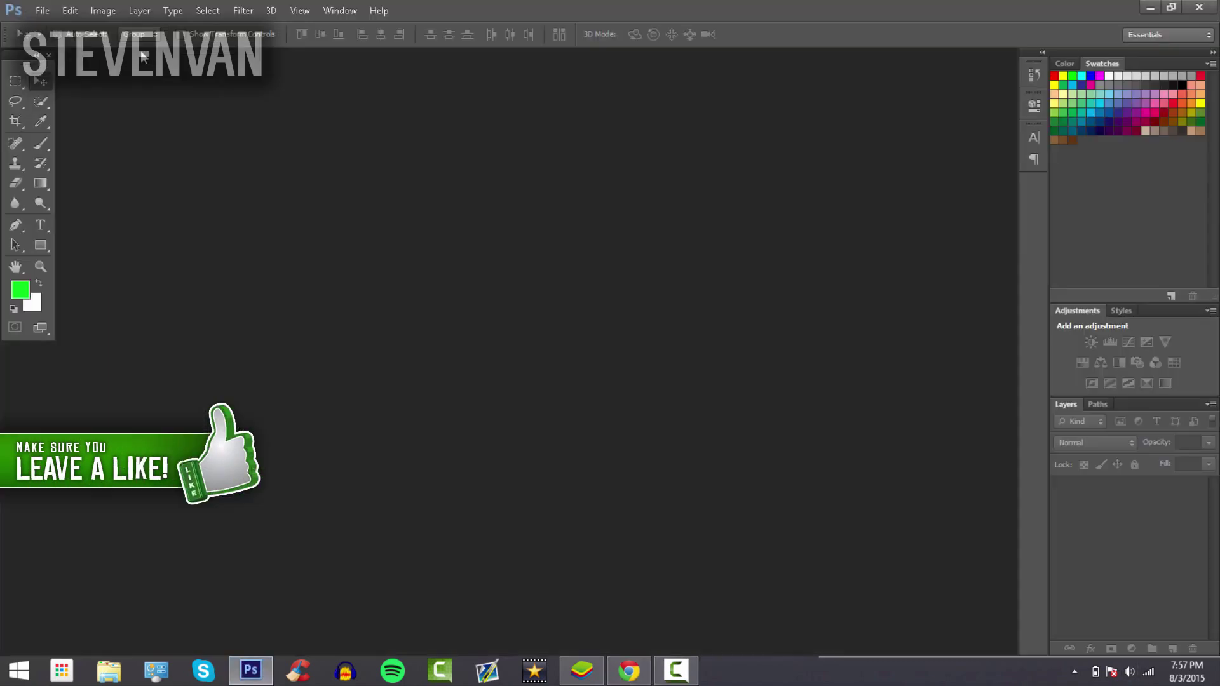
{"action": "left_click", "coordinate": [49, 5]}
{"action": "left_click", "coordinate": [63, 25]}
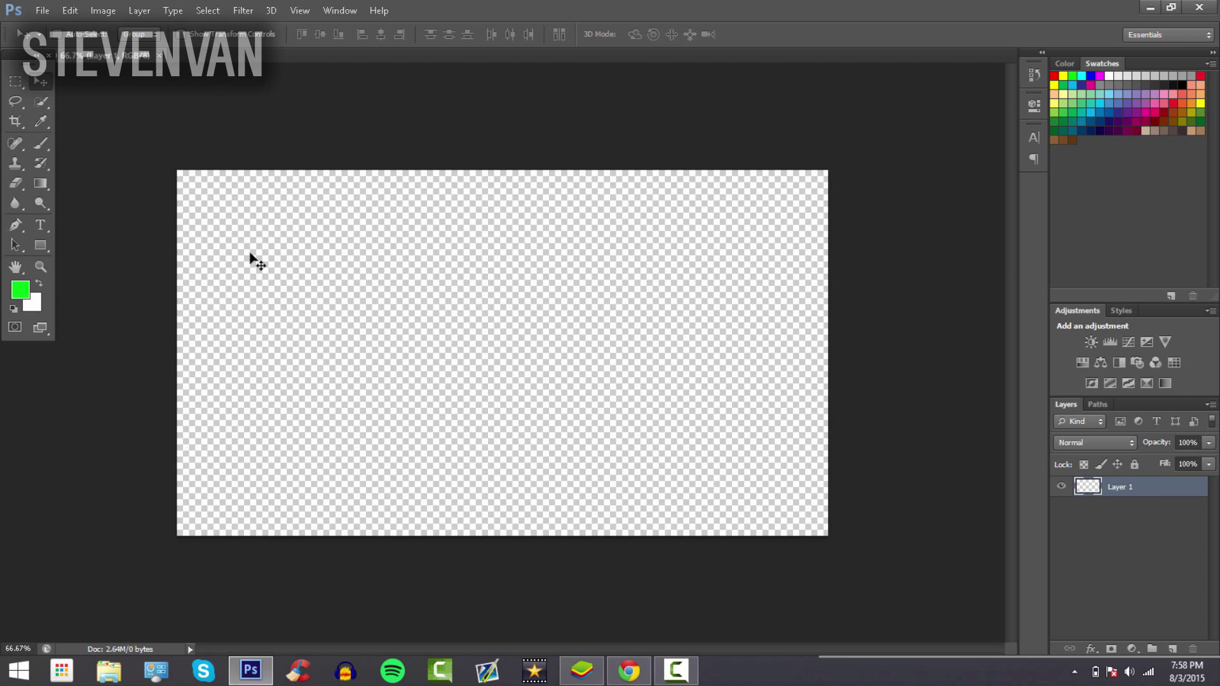
{"action": "left_click", "coordinate": [39, 227]}
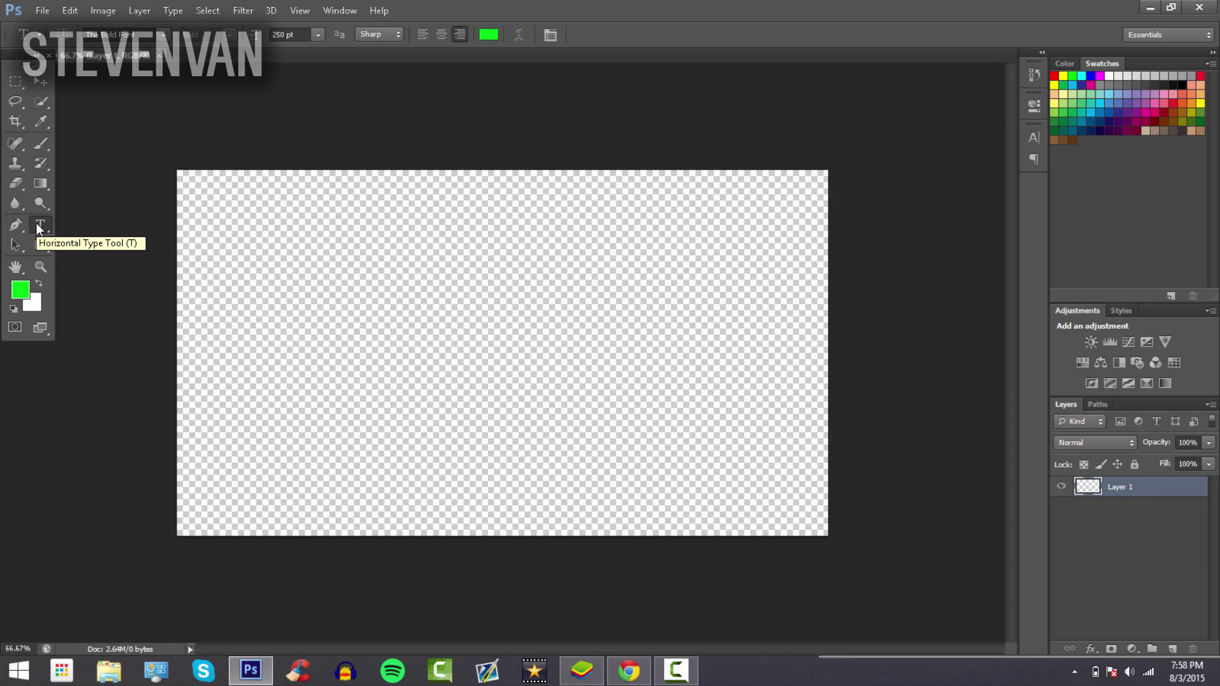
In a new Chrome tab, search Google for 'call of duty wallpaper'
{"action": "key", "text": "alt+Tab"}
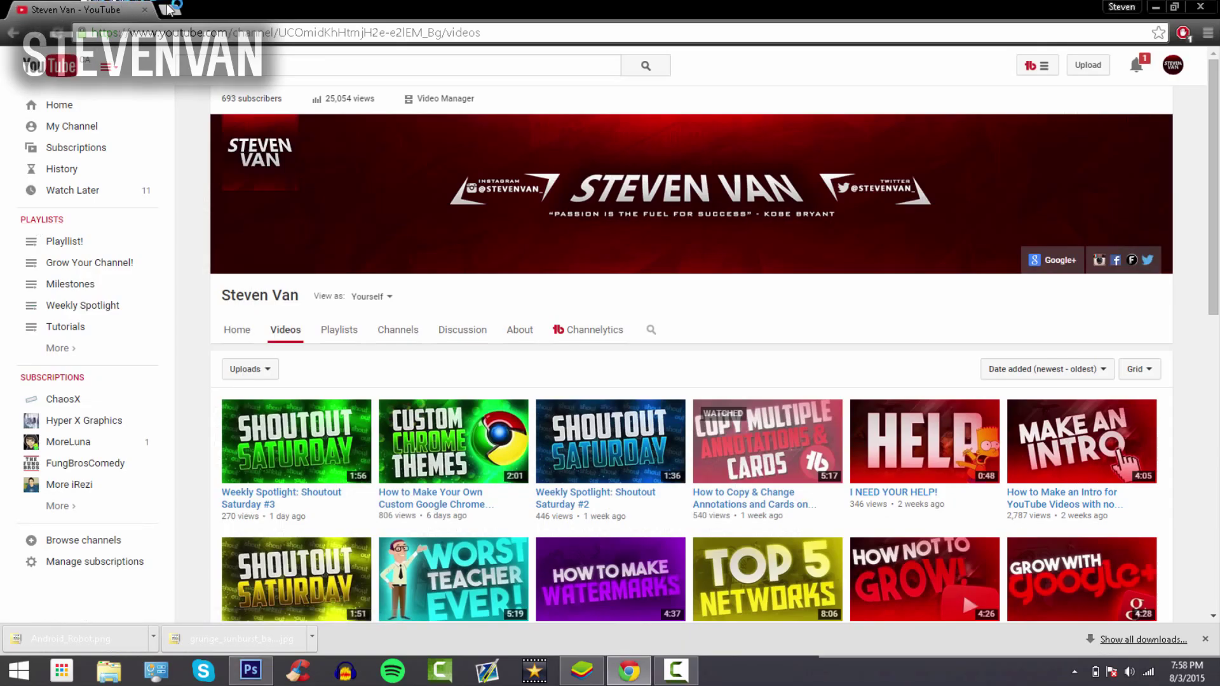
{"action": "left_click", "coordinate": [169, 11]}
{"action": "type", "text": "CALL"}
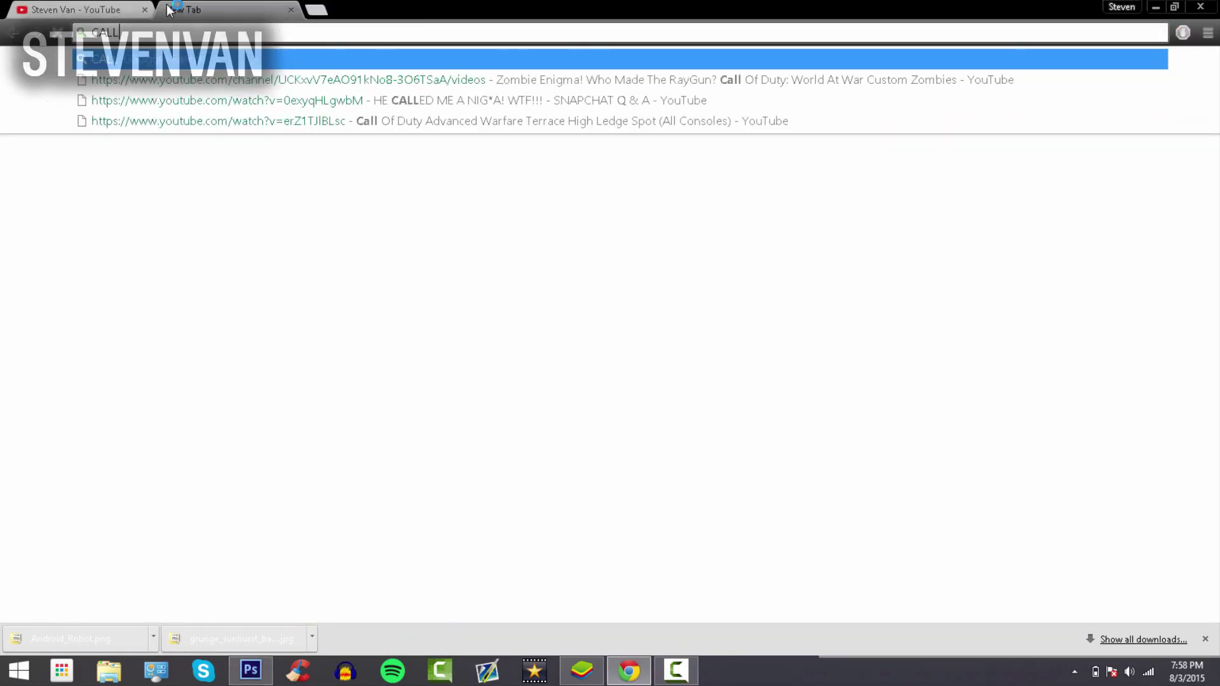
{"action": "key", "text": "BackSpace"}
{"action": "key", "text": "BackSpace"}
{"action": "key", "text": "BackSpace"}
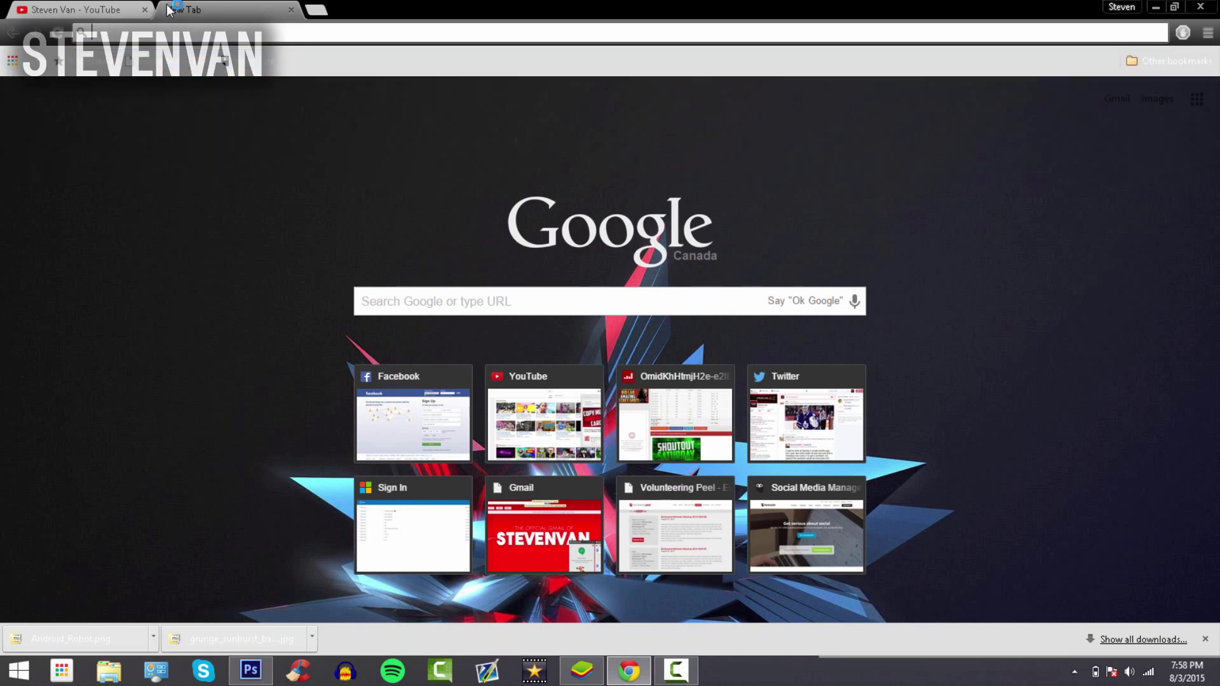
{"action": "type", "text": "call of duty wal"}
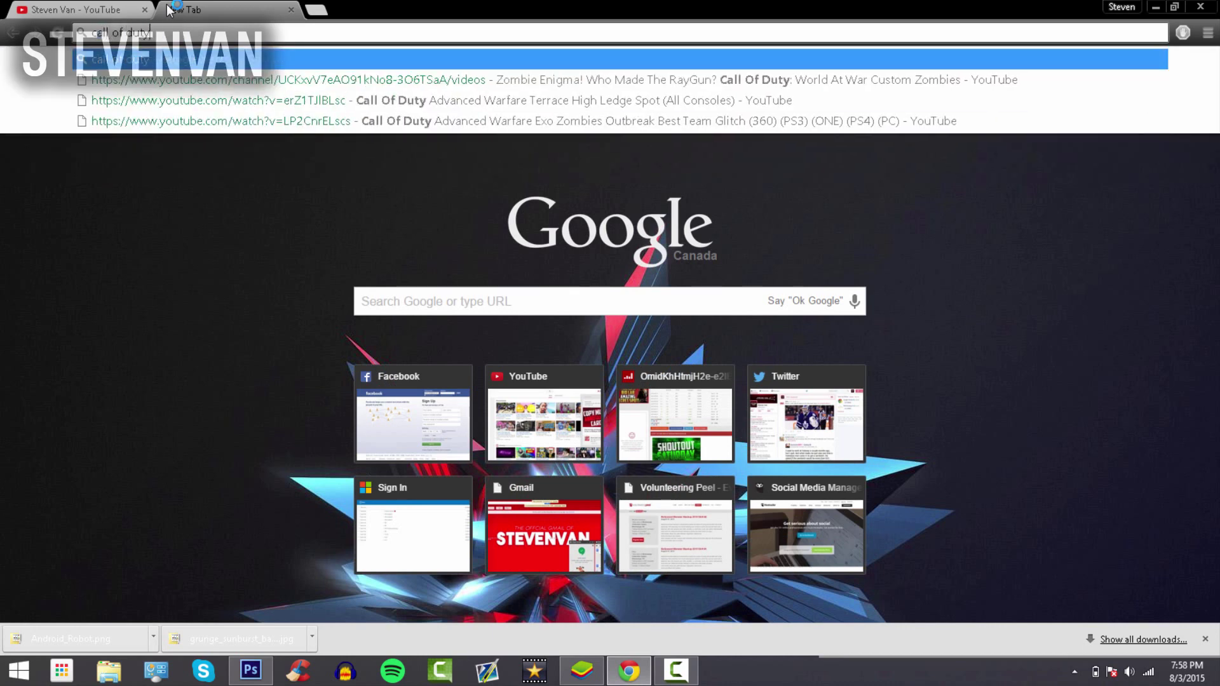
{"action": "type", "text": "lpaper"}
{"action": "key", "text": "Return"}
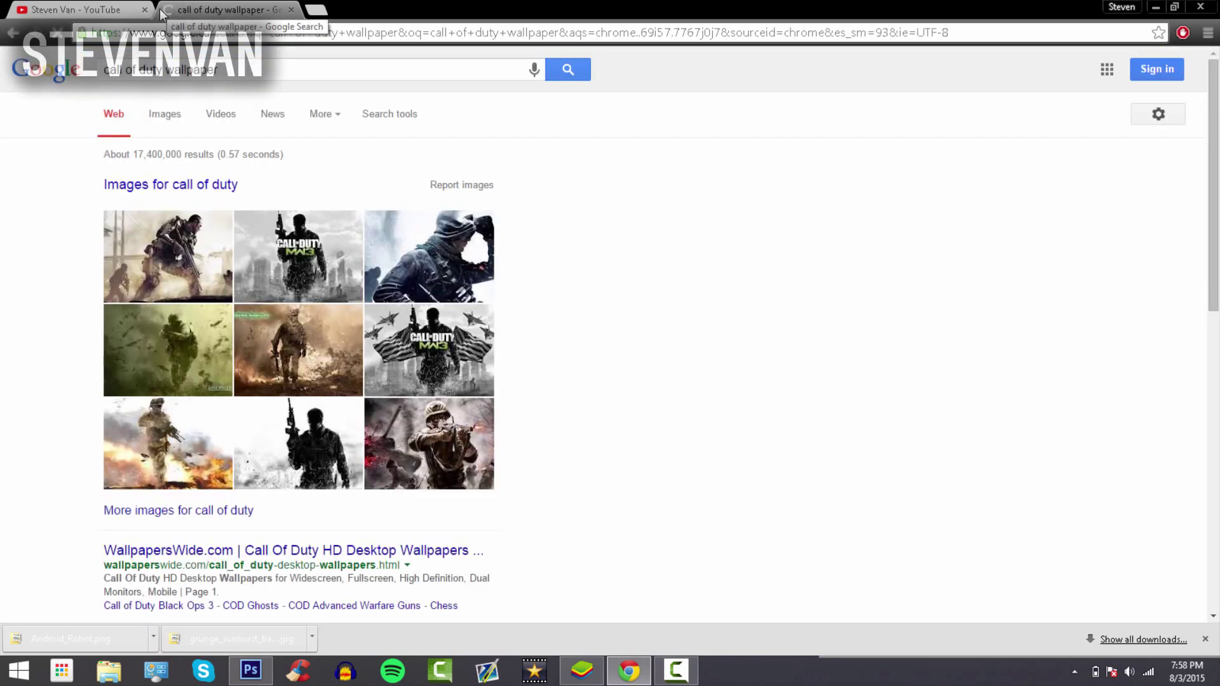
Open the Advanced Warfare wallpaper in Google Images and save it to the desktop
{"action": "left_click", "coordinate": [183, 116]}
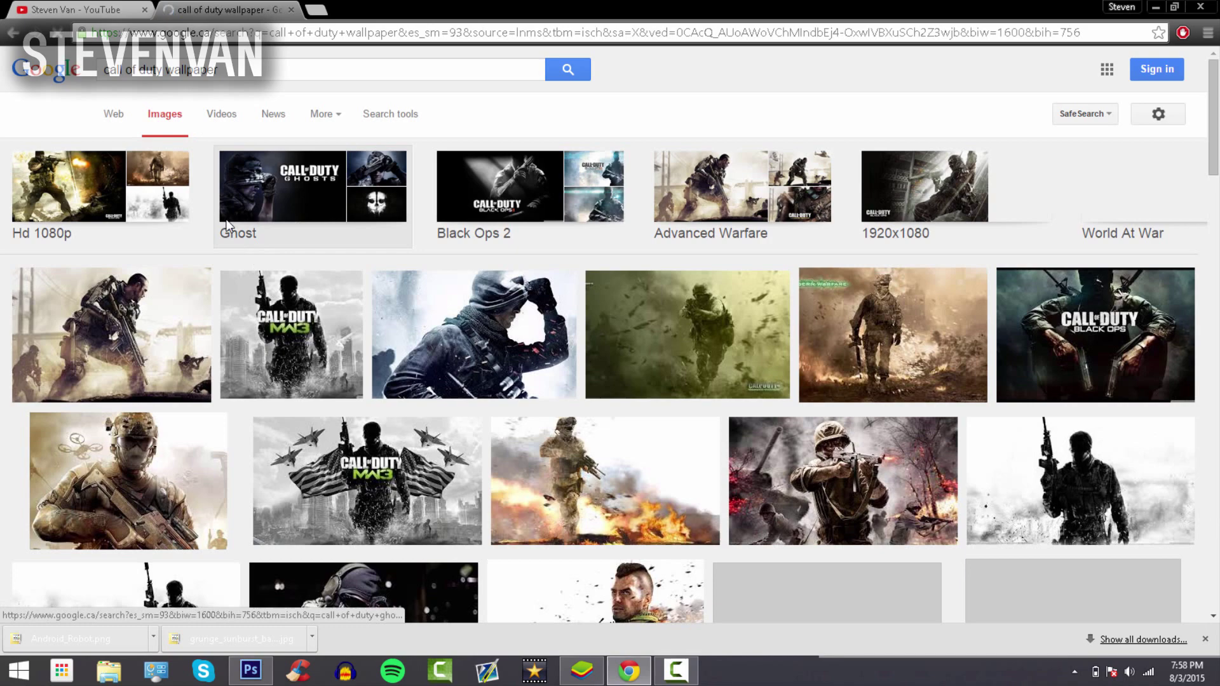
{"action": "left_click", "coordinate": [132, 287]}
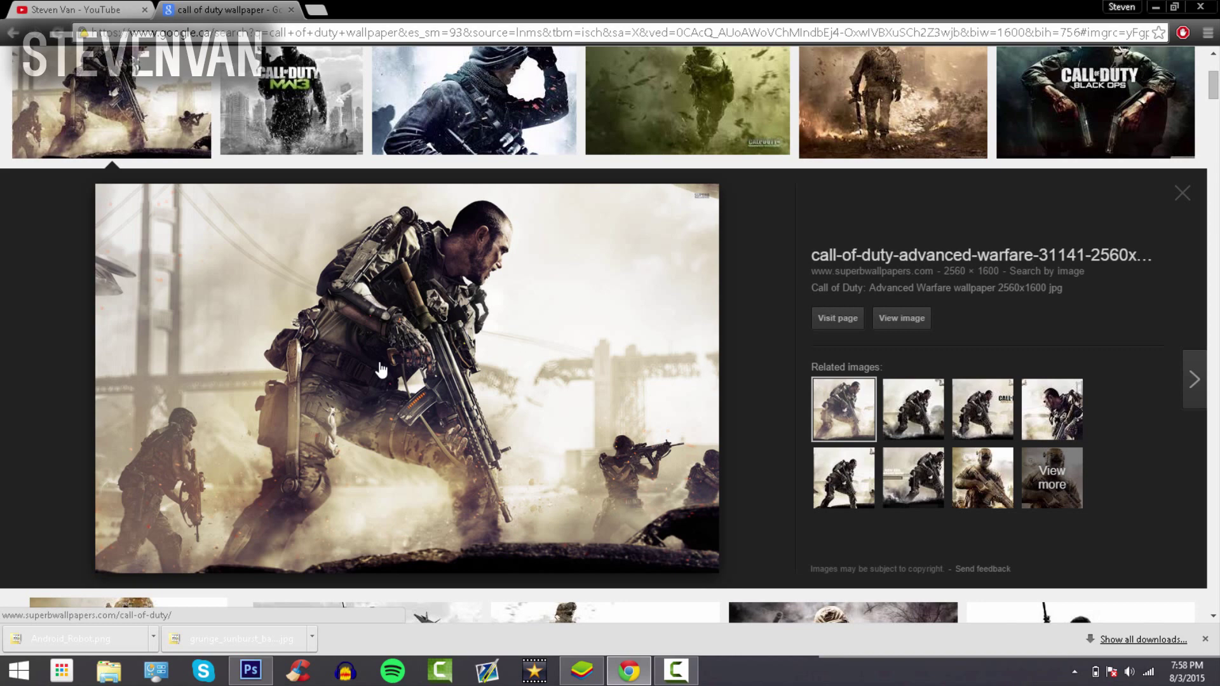
{"action": "right_click", "coordinate": [379, 361]}
{"action": "left_click", "coordinate": [464, 466]}
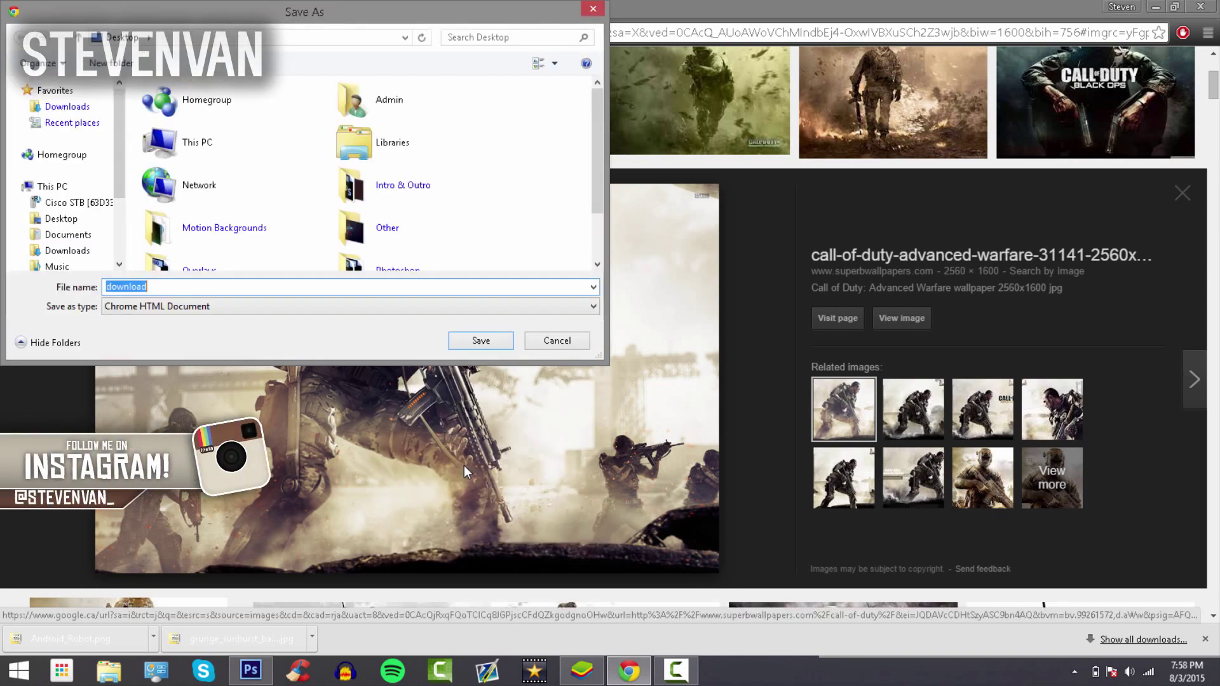
{"action": "key", "text": "Return"}
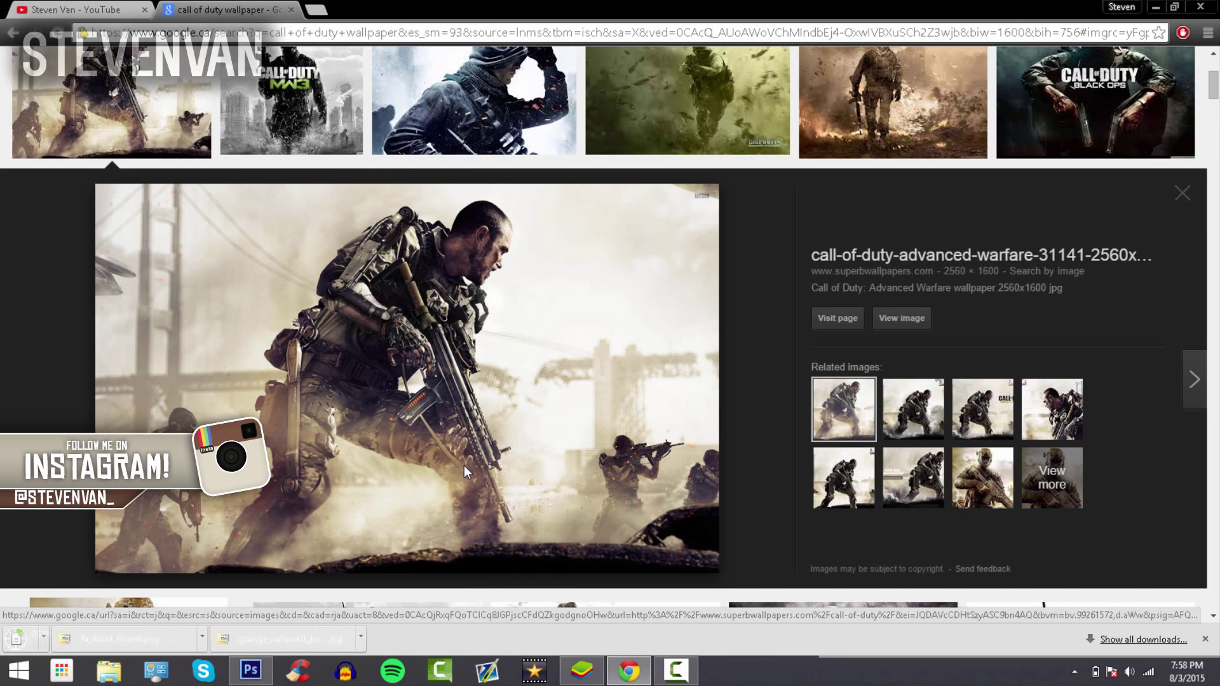
Try placing the saved download.htm file into the Photoshop document
{"action": "key", "text": "alt+Tab"}
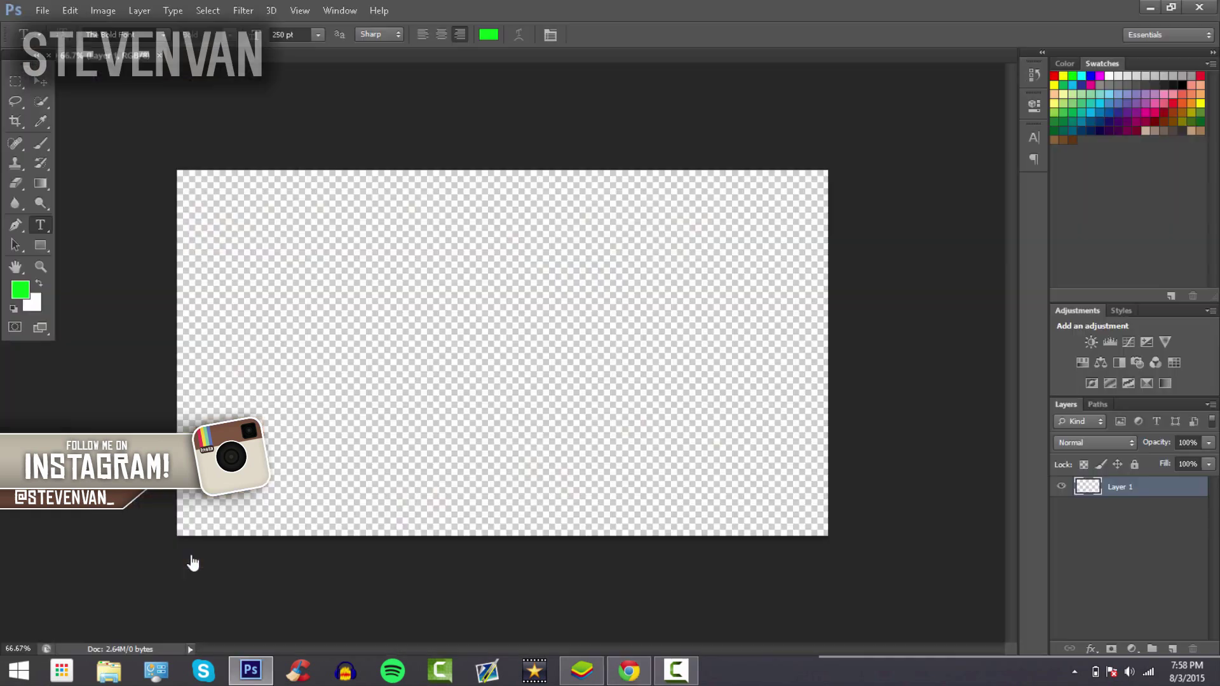
{"action": "left_click", "coordinate": [43, 10]}
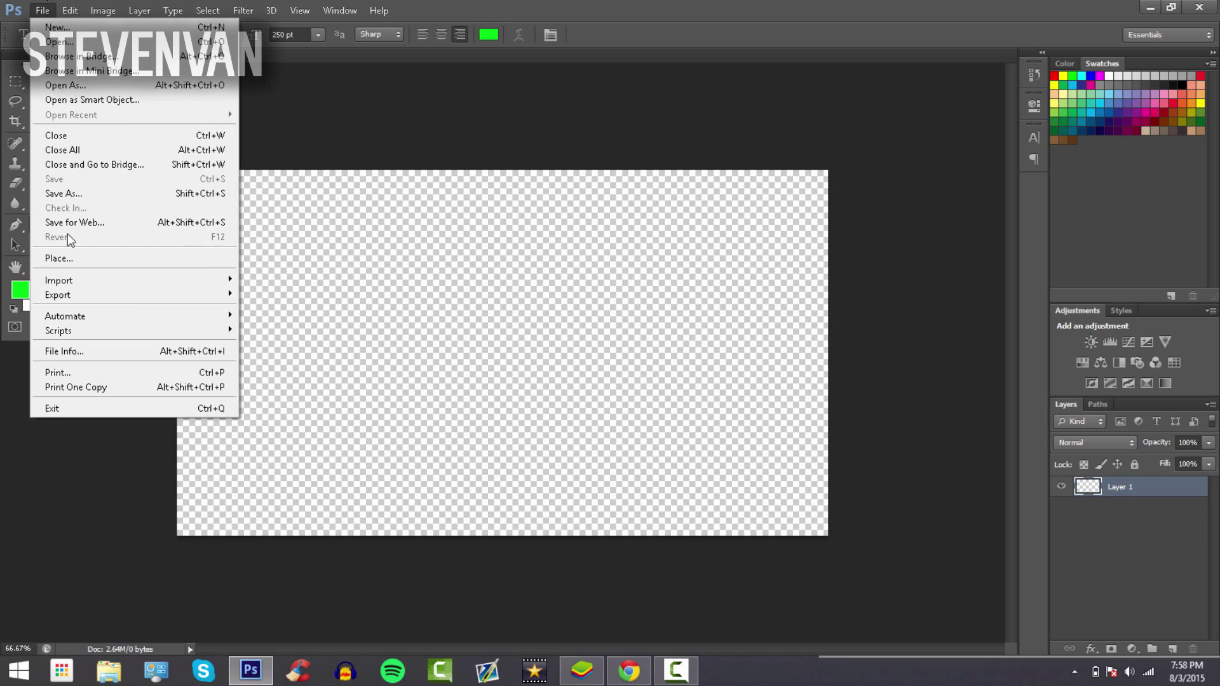
{"action": "left_click", "coordinate": [61, 259]}
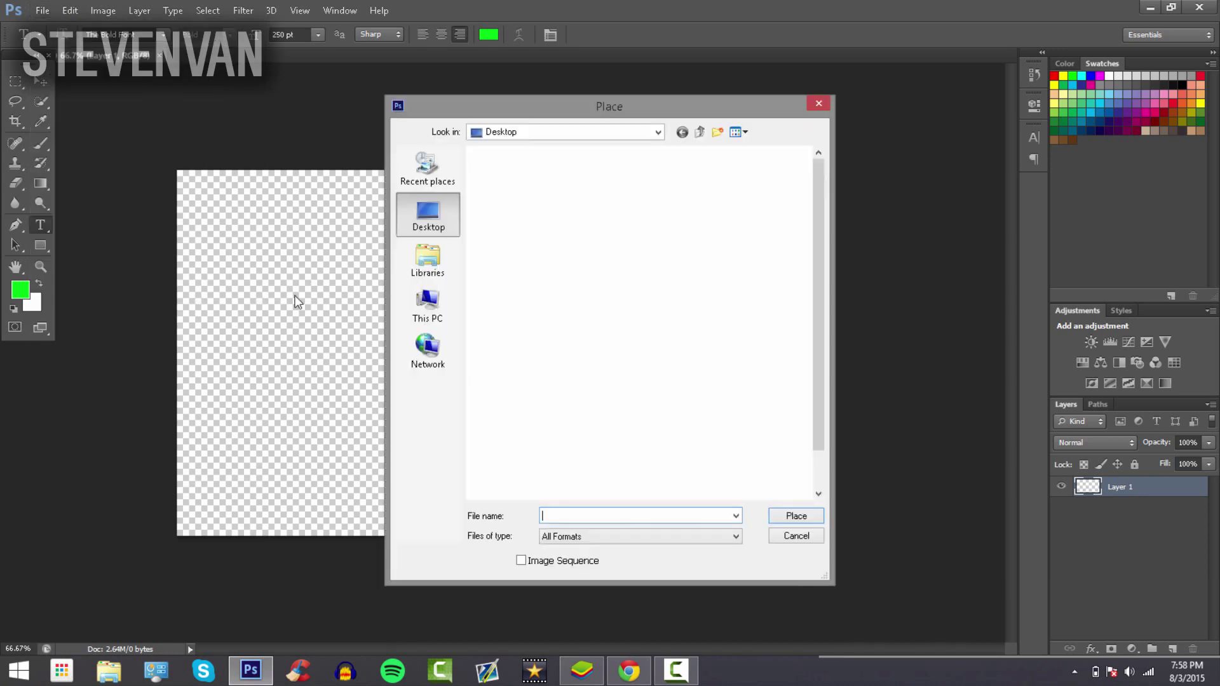
{"action": "left_click", "coordinate": [736, 517]}
{"action": "key", "text": "Down"}
{"action": "key", "text": "Return"}
{"action": "key", "text": "Return"}
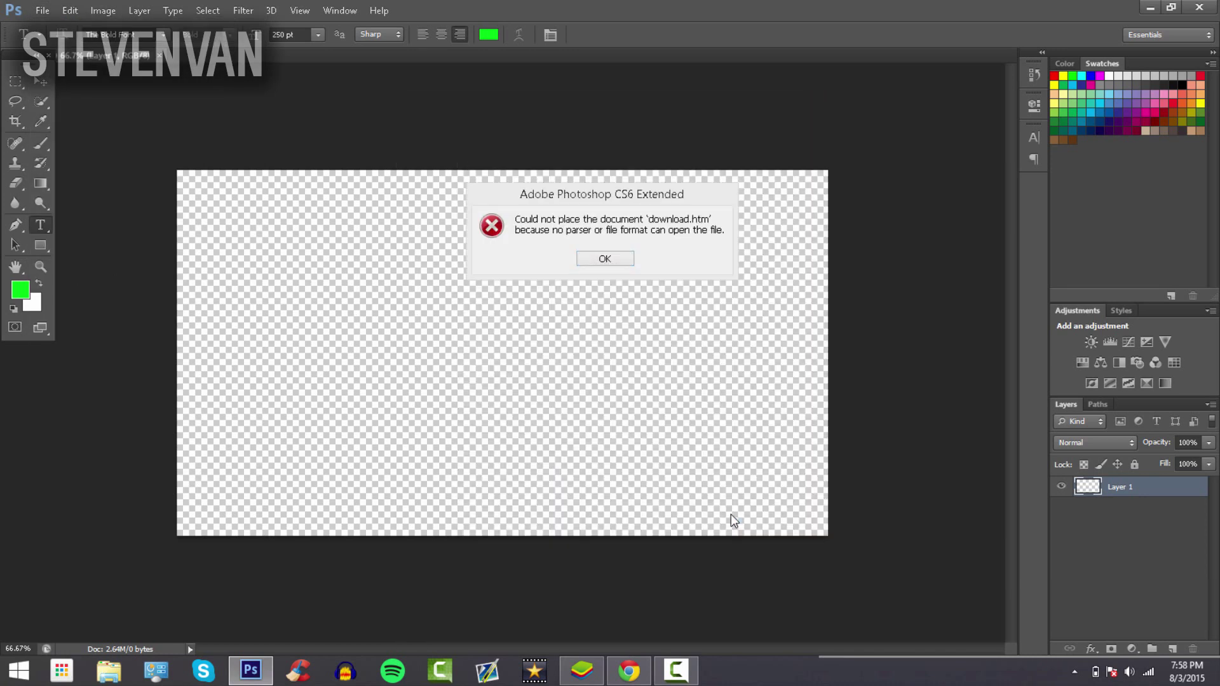
Visit the wallpaper's source page and save the Advanced Warfare image as a JPEG
{"action": "key", "text": "alt+Tab"}
{"action": "left_click", "coordinate": [903, 325]}
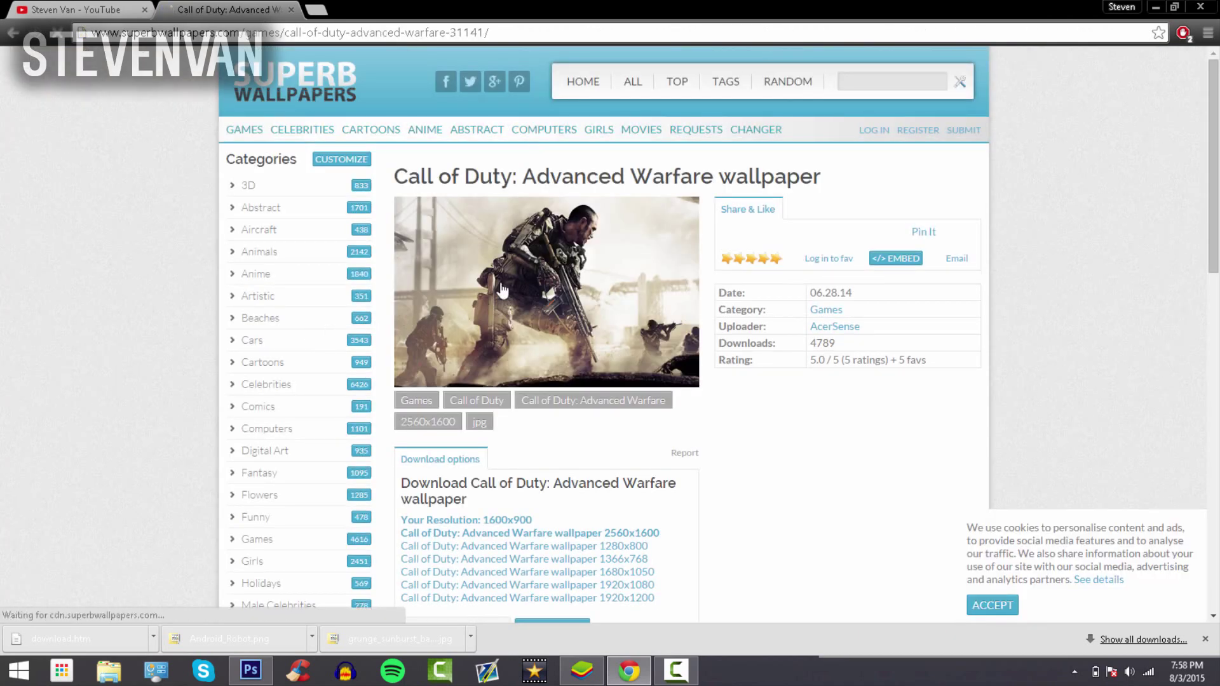
{"action": "right_click", "coordinate": [501, 282]}
{"action": "left_click", "coordinate": [544, 391]}
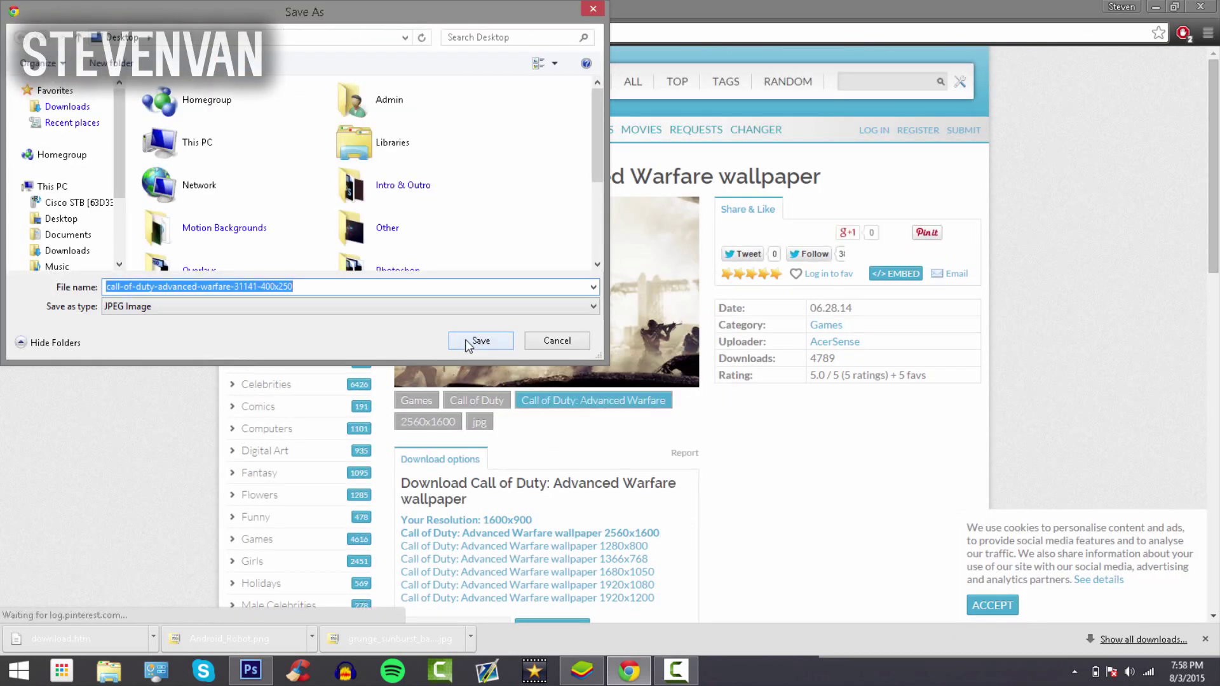
{"action": "left_click", "coordinate": [467, 339]}
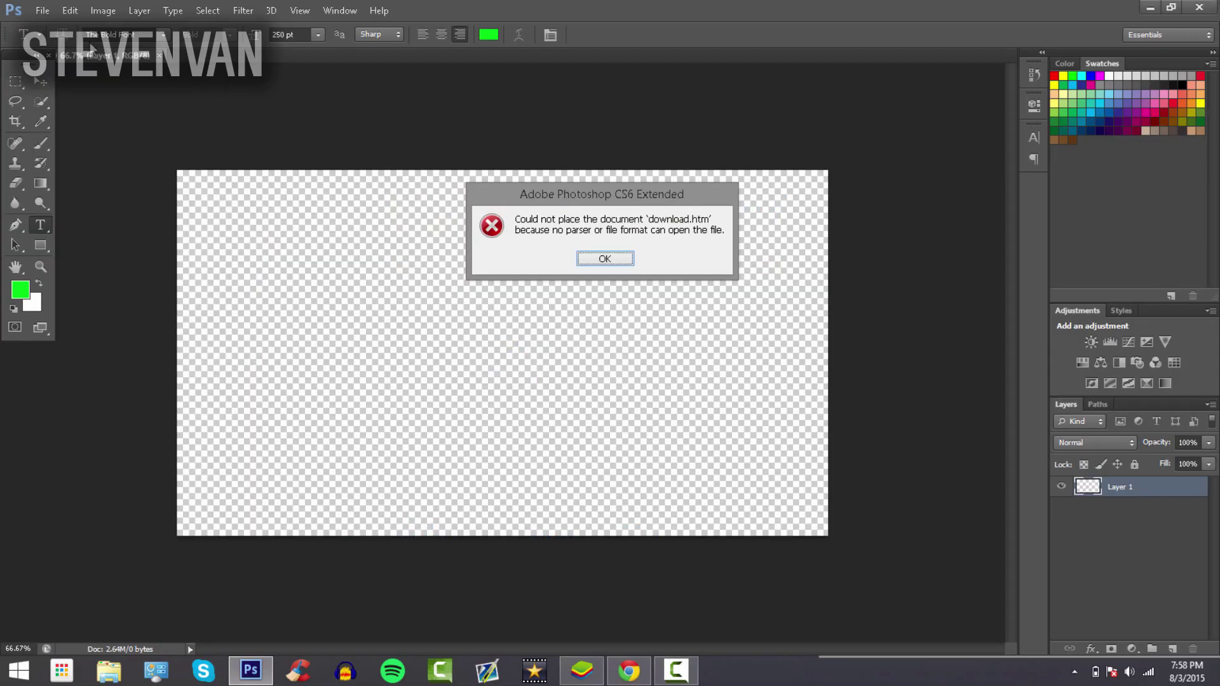
Dismiss the could-not-place error and place the Call of Duty wallpaper image instead
{"action": "key", "text": "Return"}
{"action": "left_click", "coordinate": [42, 10]}
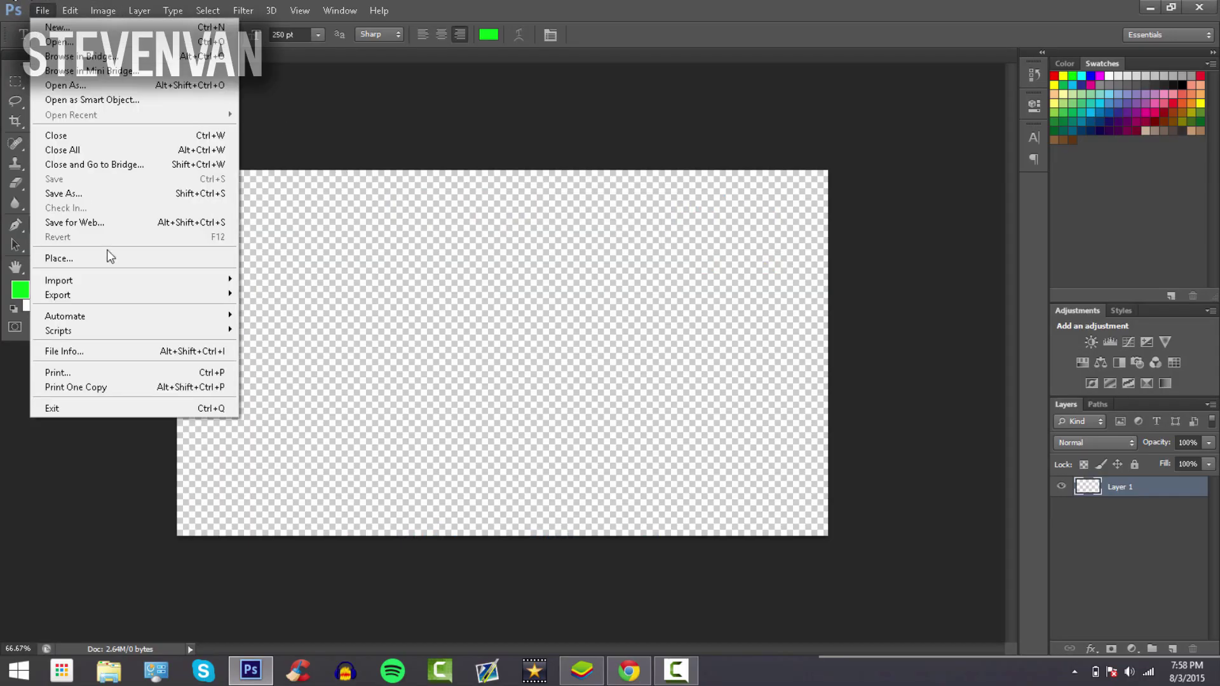
{"action": "left_click", "coordinate": [109, 256]}
{"action": "left_click", "coordinate": [737, 518]}
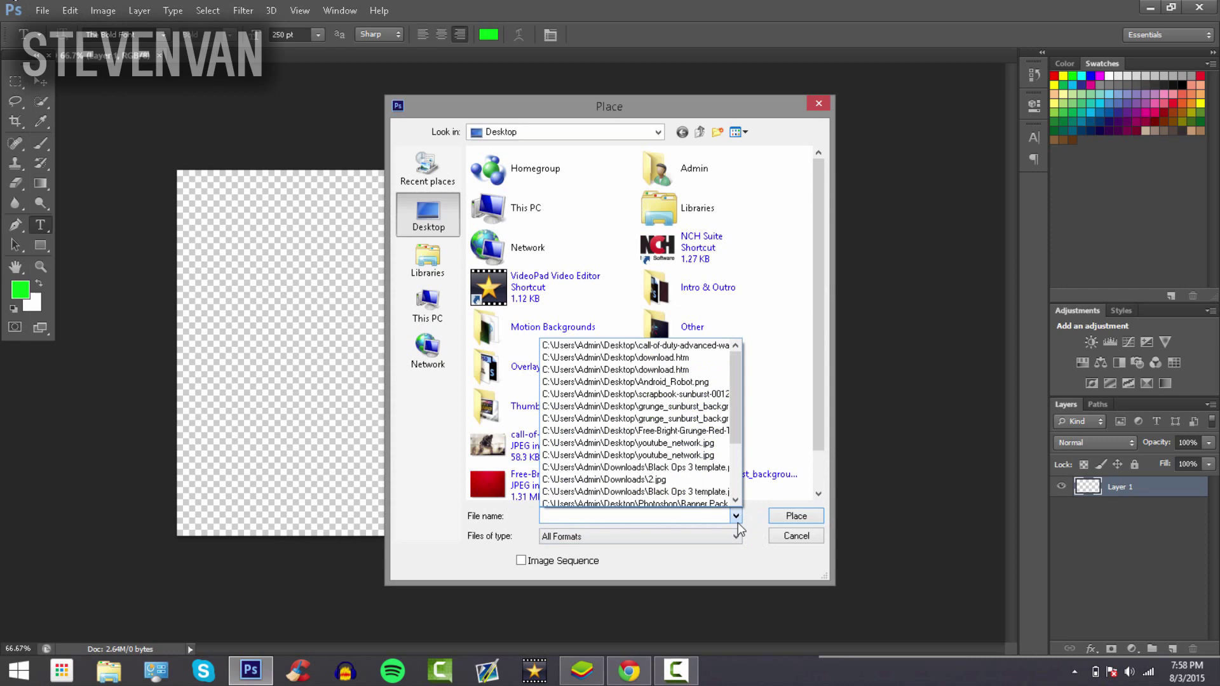
{"action": "key", "text": "Down"}
{"action": "key", "text": "Return"}
{"action": "key", "text": "Return"}
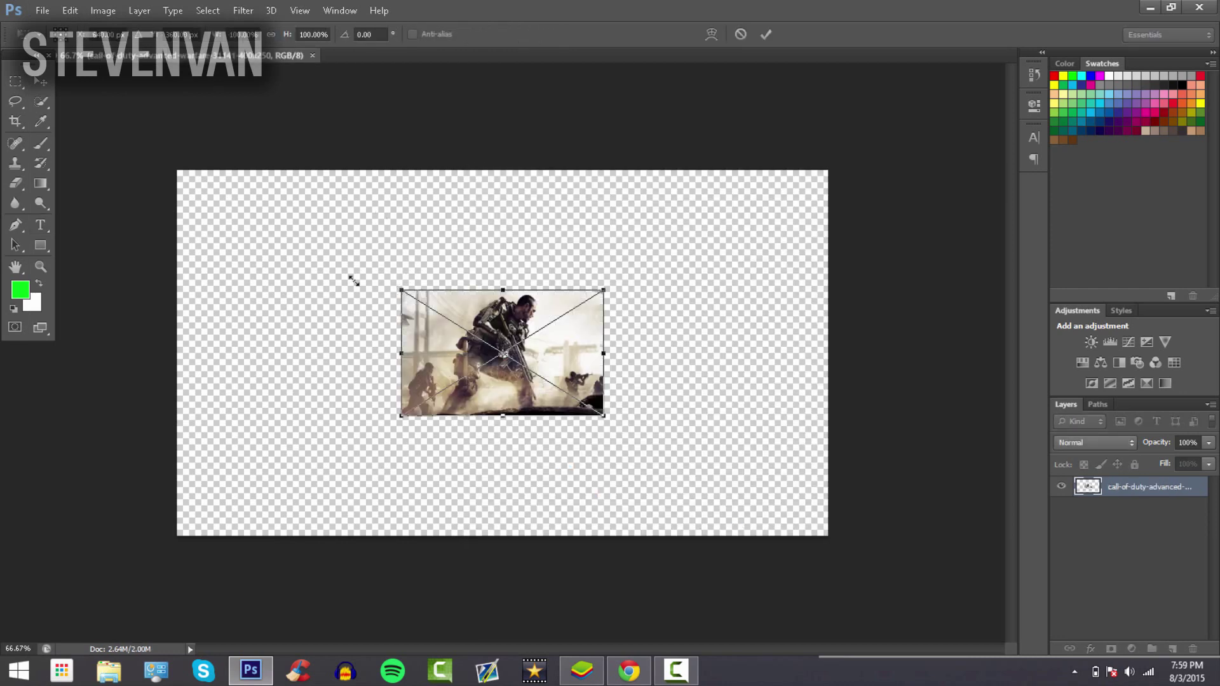
Scale the placed wallpaper to cover the full 1280 × 720 canvas and commit the transform
{"action": "left_click_drag", "start_coordinate": [354, 280], "coordinate": [281, 304]}
{"action": "left_click_drag", "start_coordinate": [604, 329], "coordinate": [491, 126]}
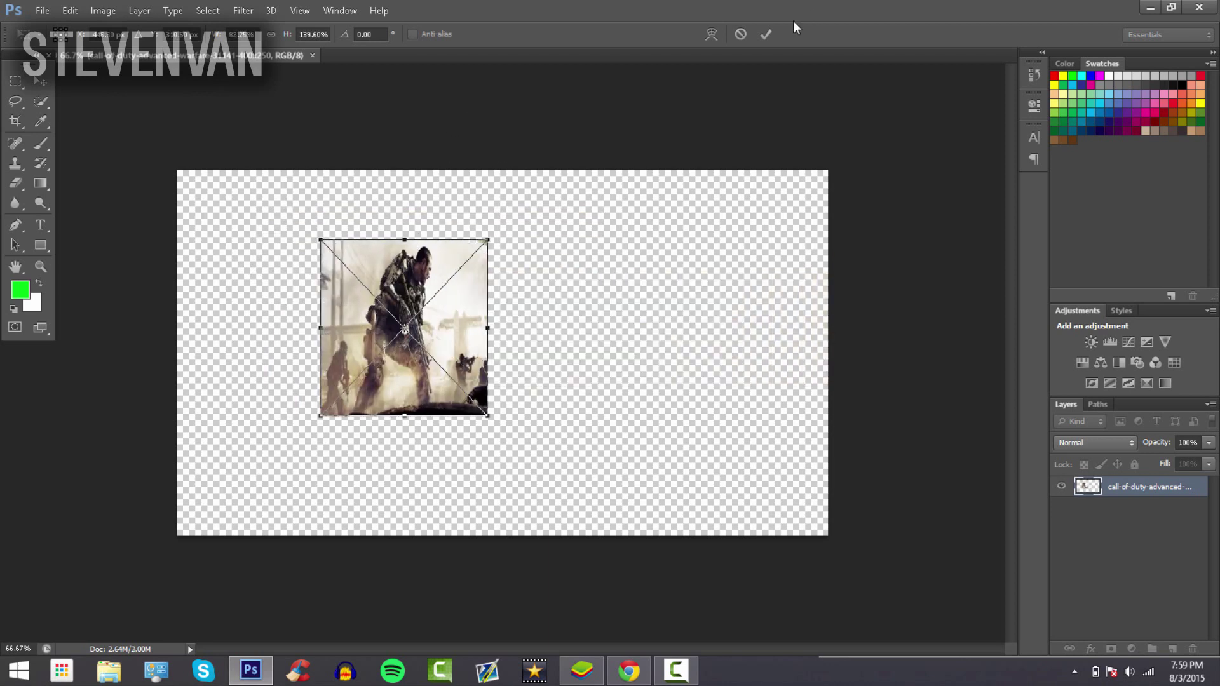
{"action": "key", "text": "ctrl+z"}
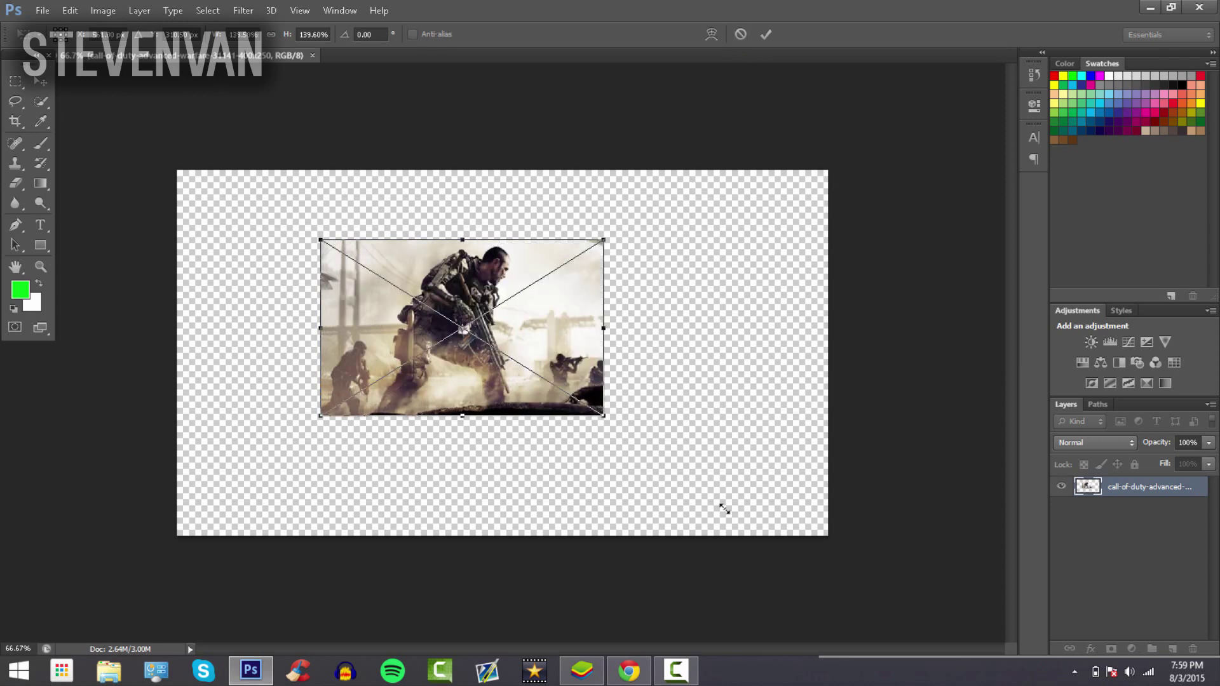
{"action": "left_click_drag", "start_coordinate": [725, 508], "coordinate": [820, 572]}
{"action": "left_click_drag", "start_coordinate": [761, 545], "coordinate": [617, 484]}
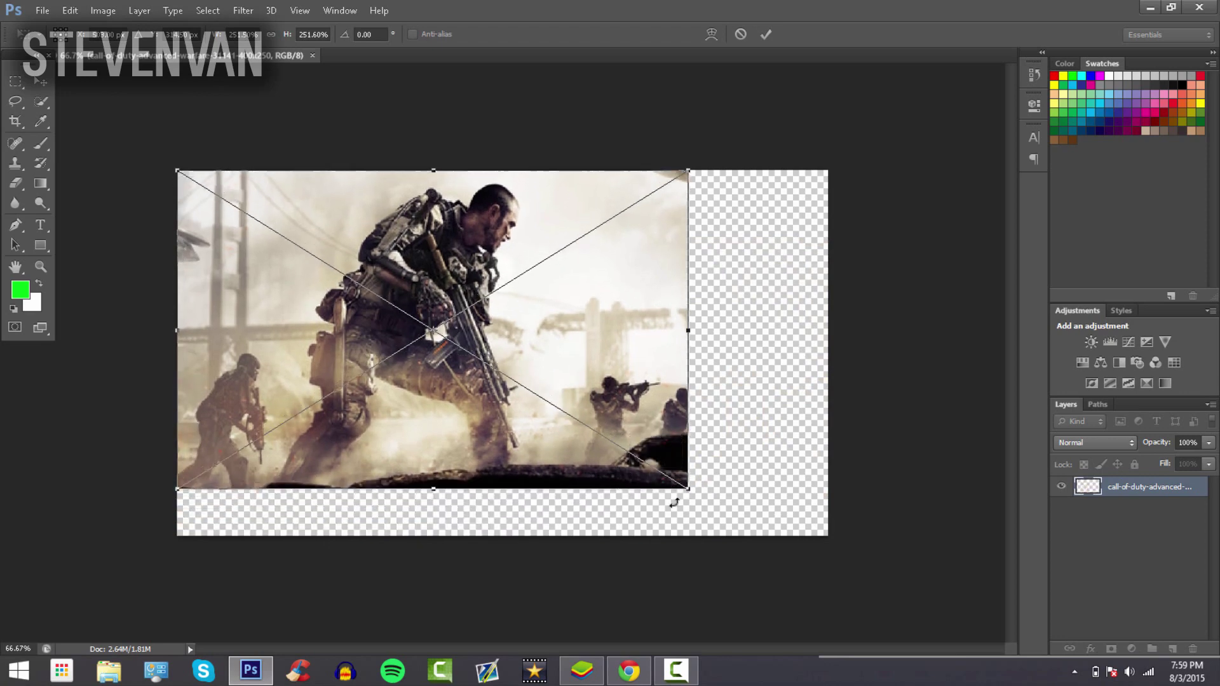
{"action": "left_click_drag", "start_coordinate": [717, 520], "coordinate": [812, 599]}
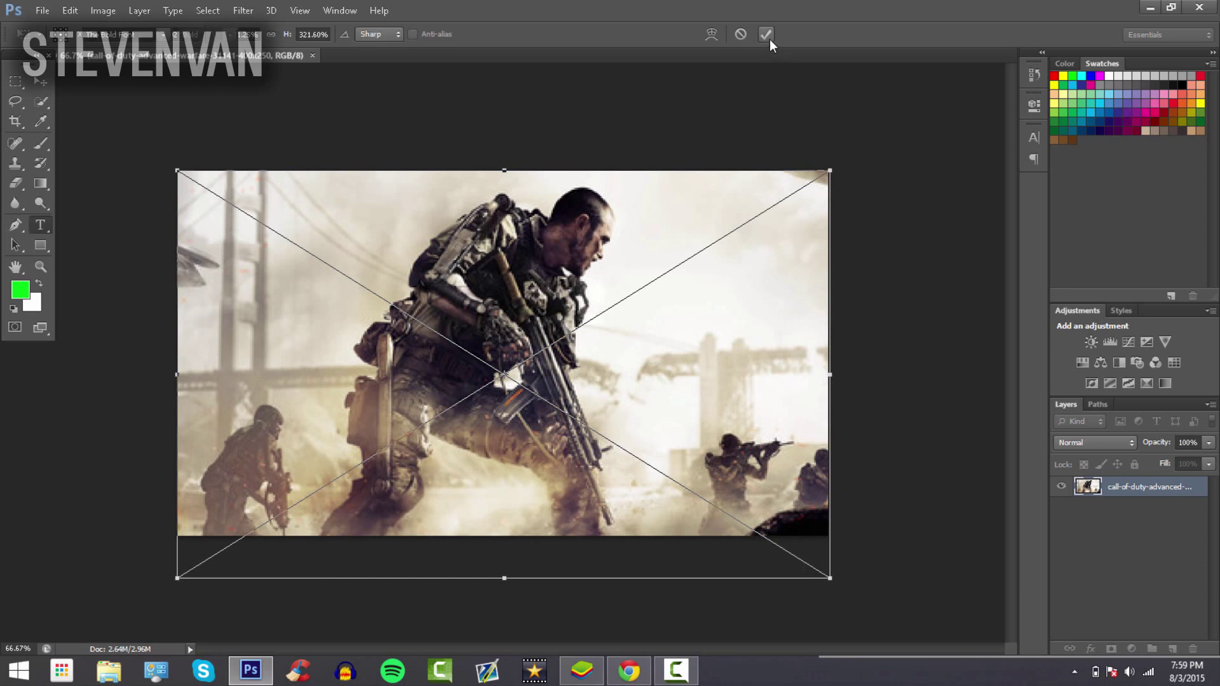
{"action": "left_click", "coordinate": [767, 35]}
{"action": "key", "text": "t"}
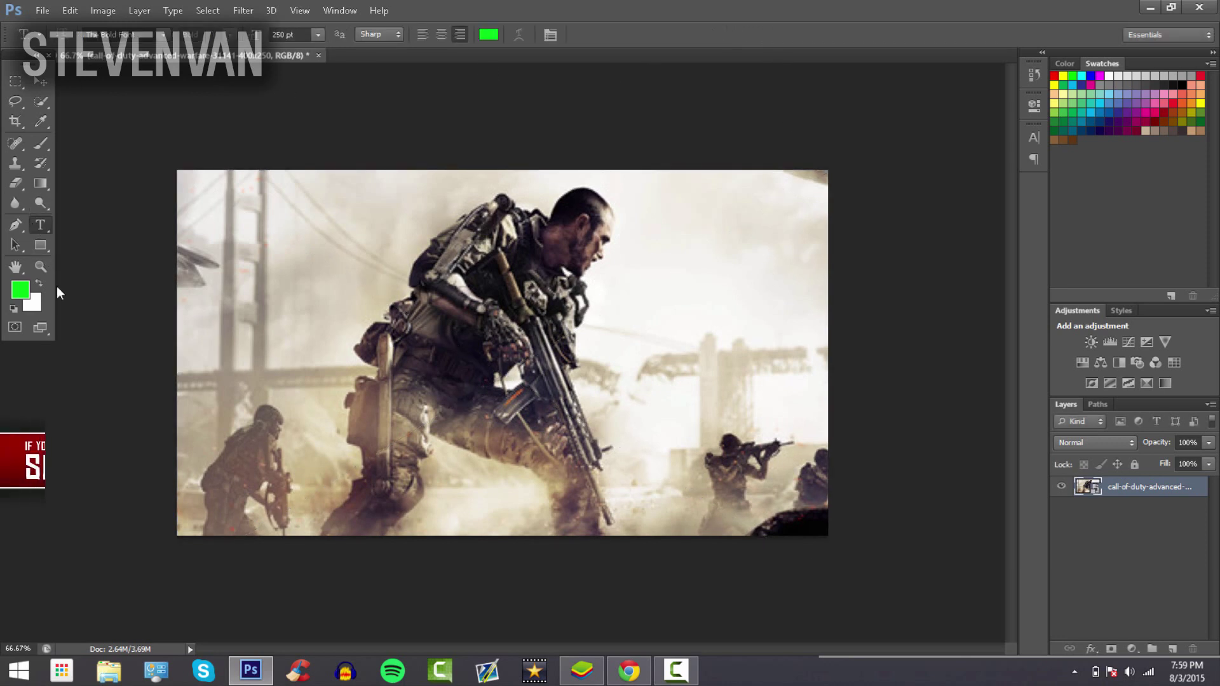
Add a Black & White adjustment and merge it with the wallpaper into Black & White 1
{"action": "left_click", "coordinate": [1132, 649]}
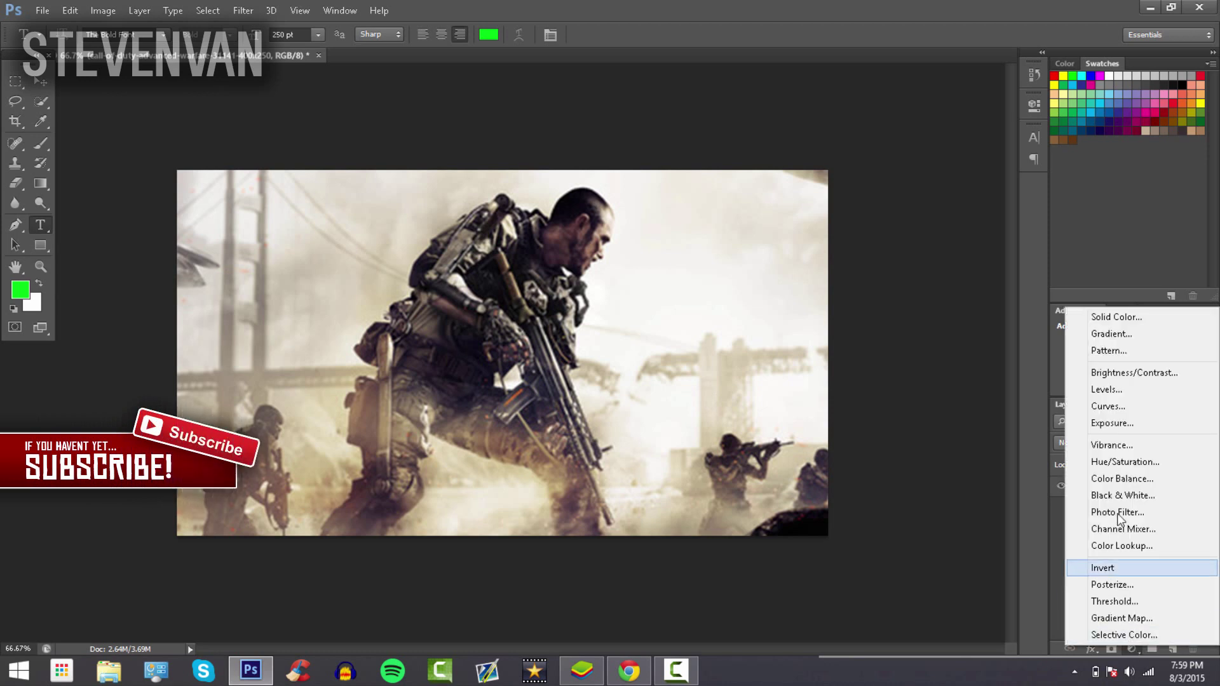
{"action": "left_click", "coordinate": [1123, 496]}
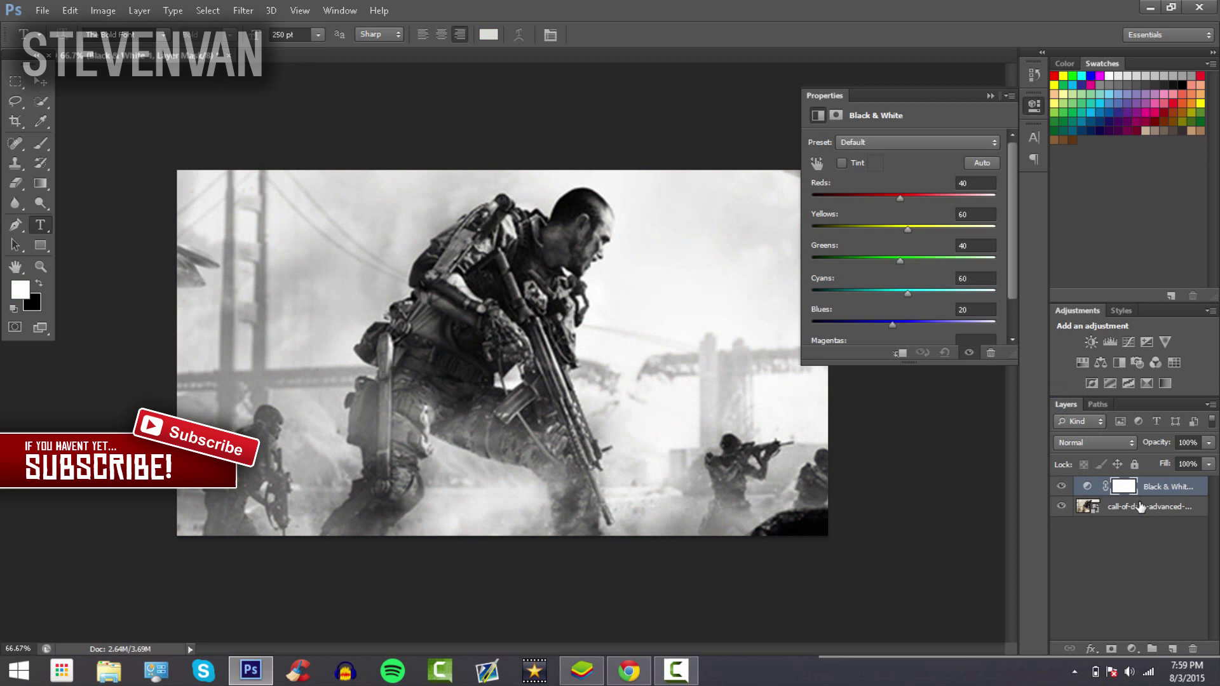
{"action": "left_click", "coordinate": [1140, 506], "text": "shift"}
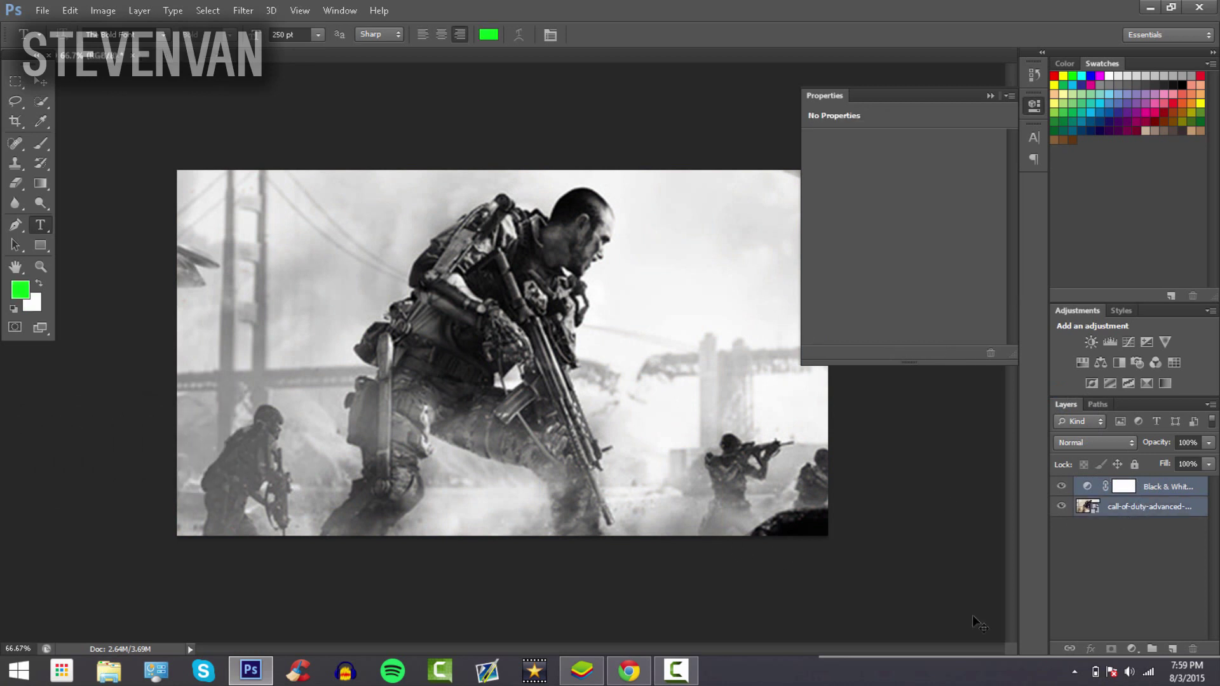
{"action": "key", "text": "ctrl+e"}
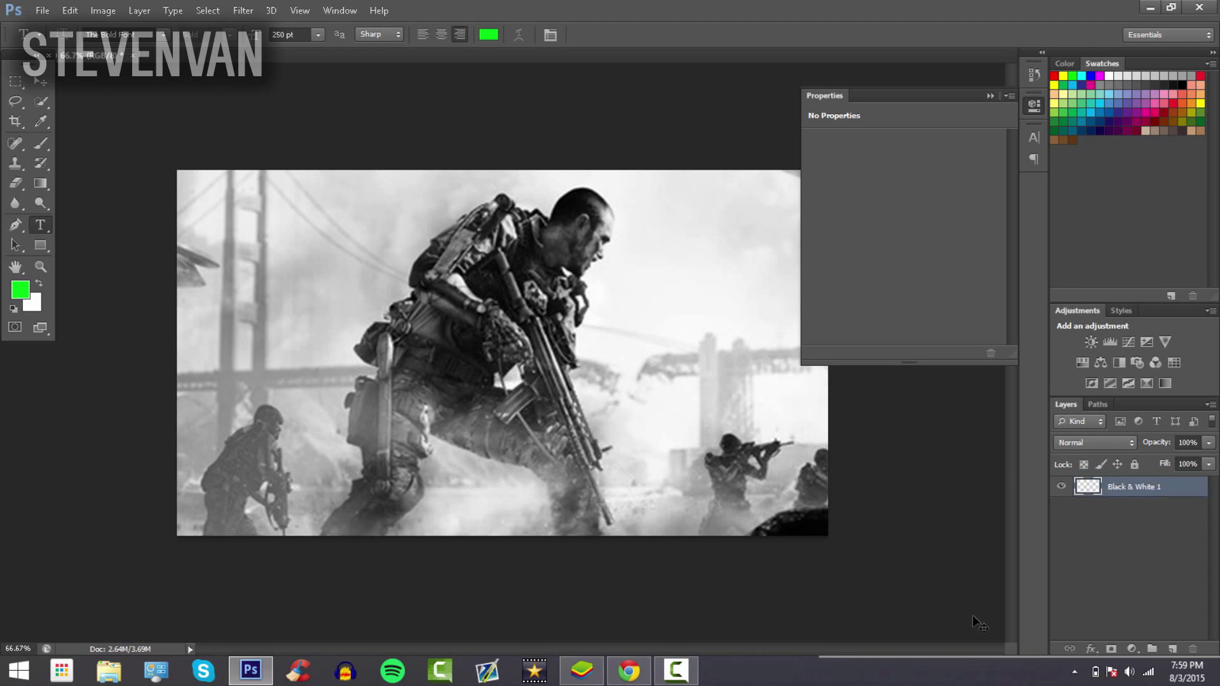
Detach and collapse the floating adjustment Properties panel
{"action": "left_click_drag", "start_coordinate": [984, 91], "coordinate": [989, 95]}
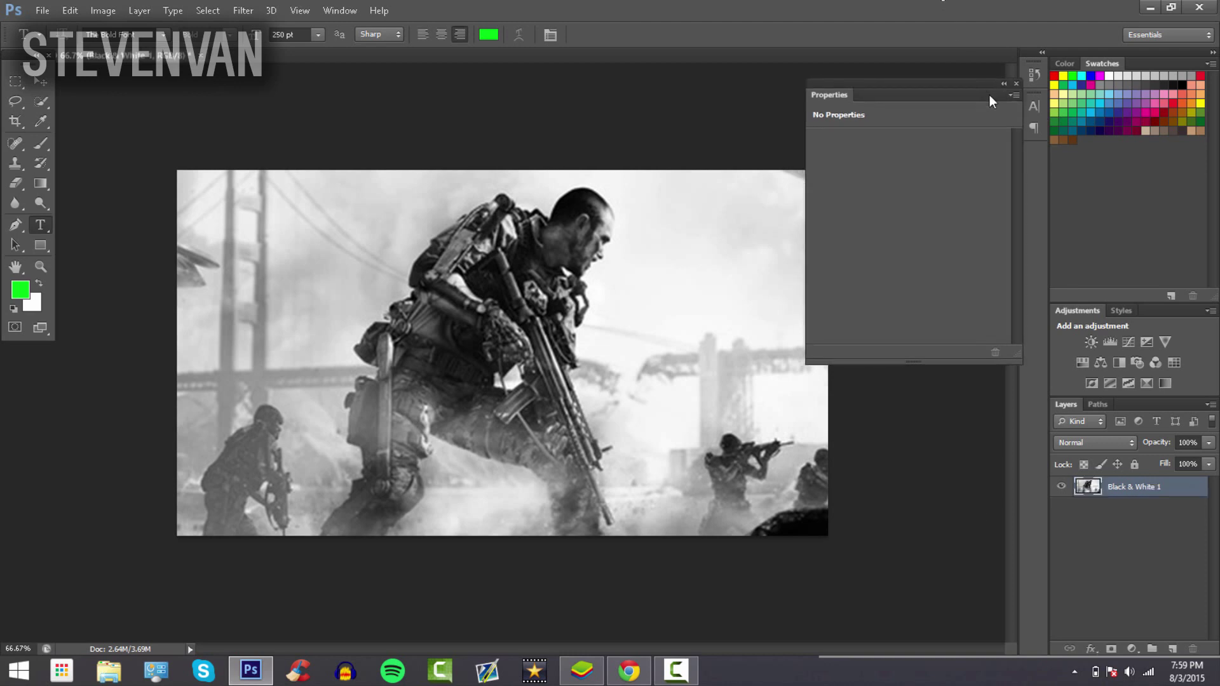
{"action": "left_click", "coordinate": [1004, 83]}
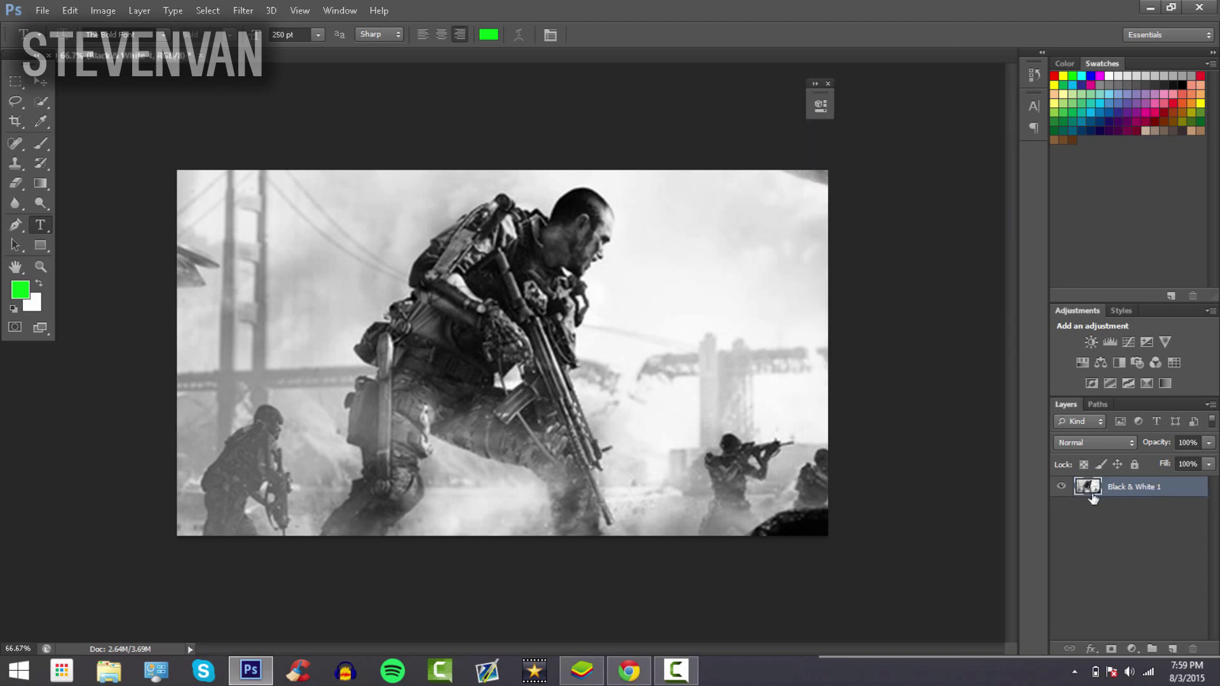
{"action": "left_click", "coordinate": [49, 75]}
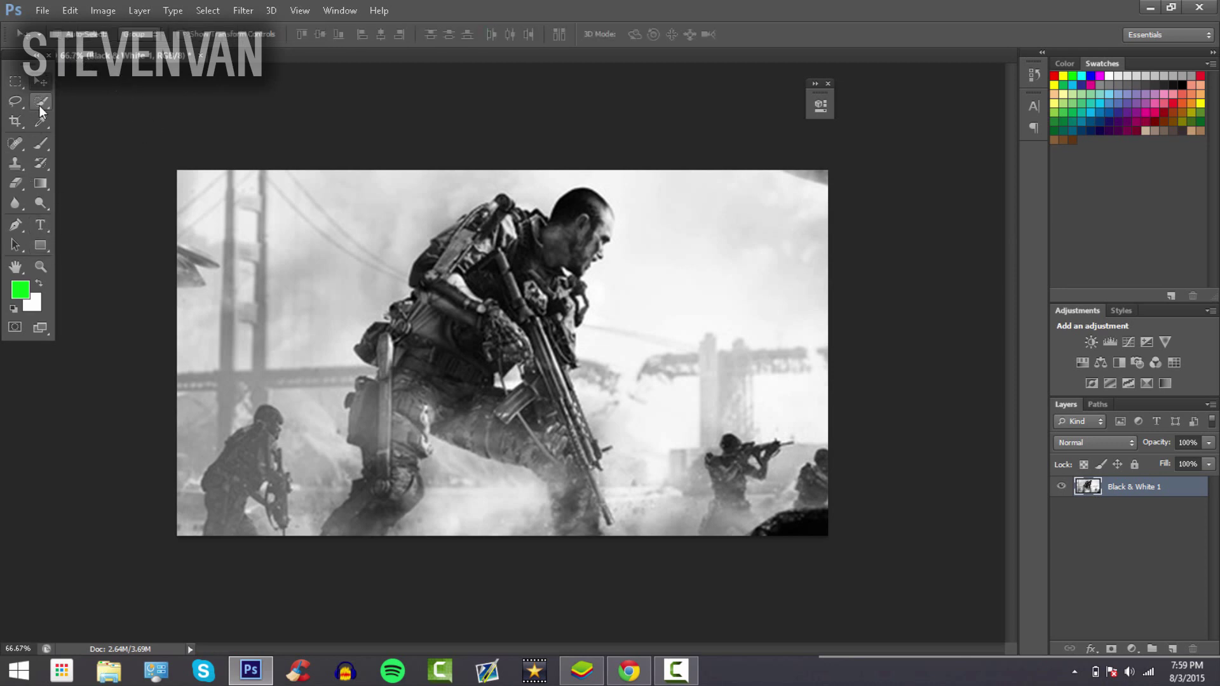
Set up a soft Brush with 0% hardness and cyan from the Swatches
{"action": "left_click", "coordinate": [43, 142]}
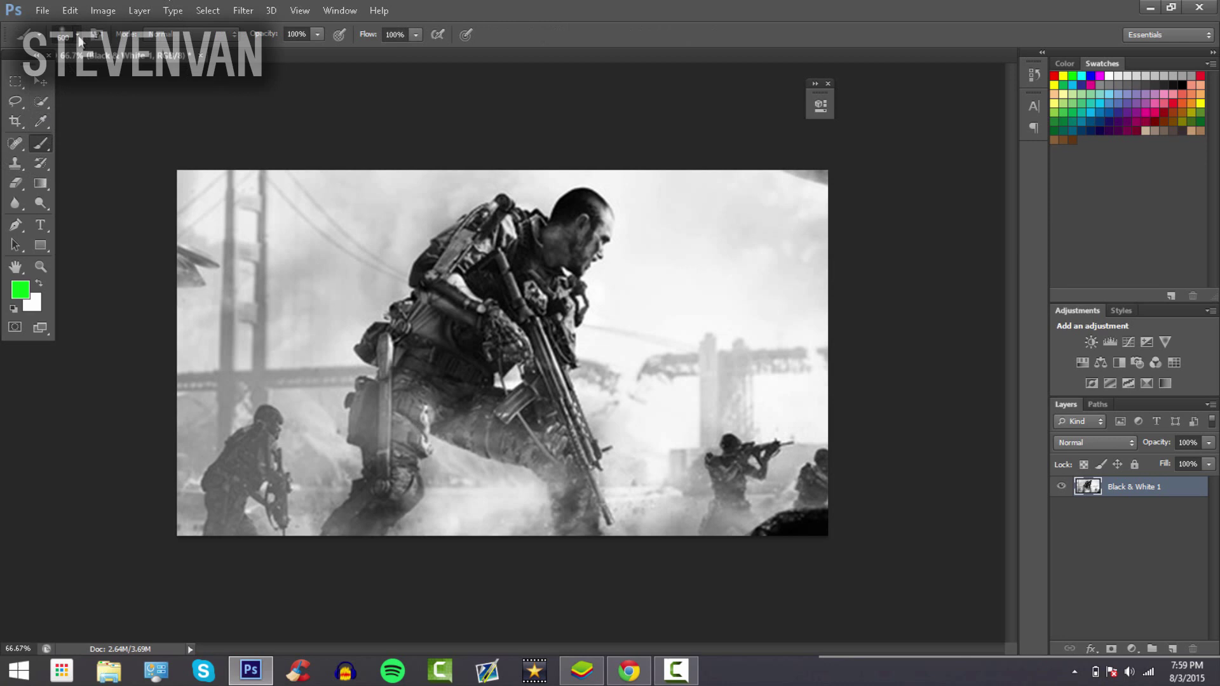
{"action": "left_click", "coordinate": [79, 38]}
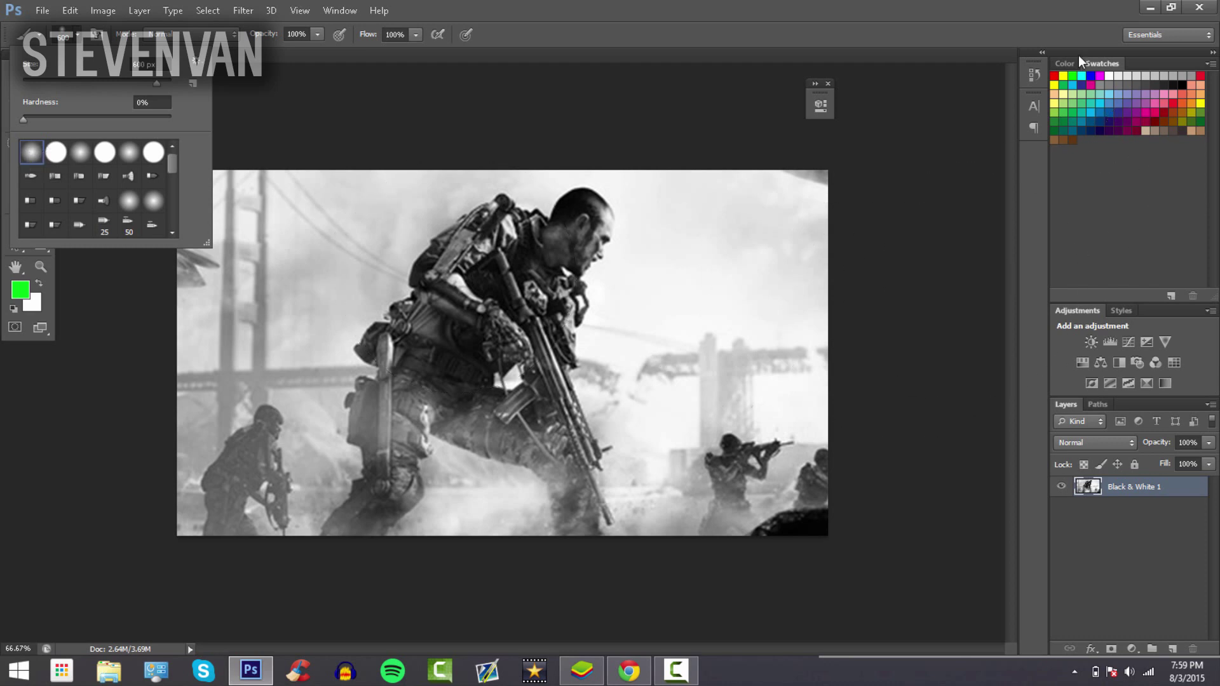
{"action": "left_click", "coordinate": [1120, 210]}
{"action": "left_click", "coordinate": [772, 251]}
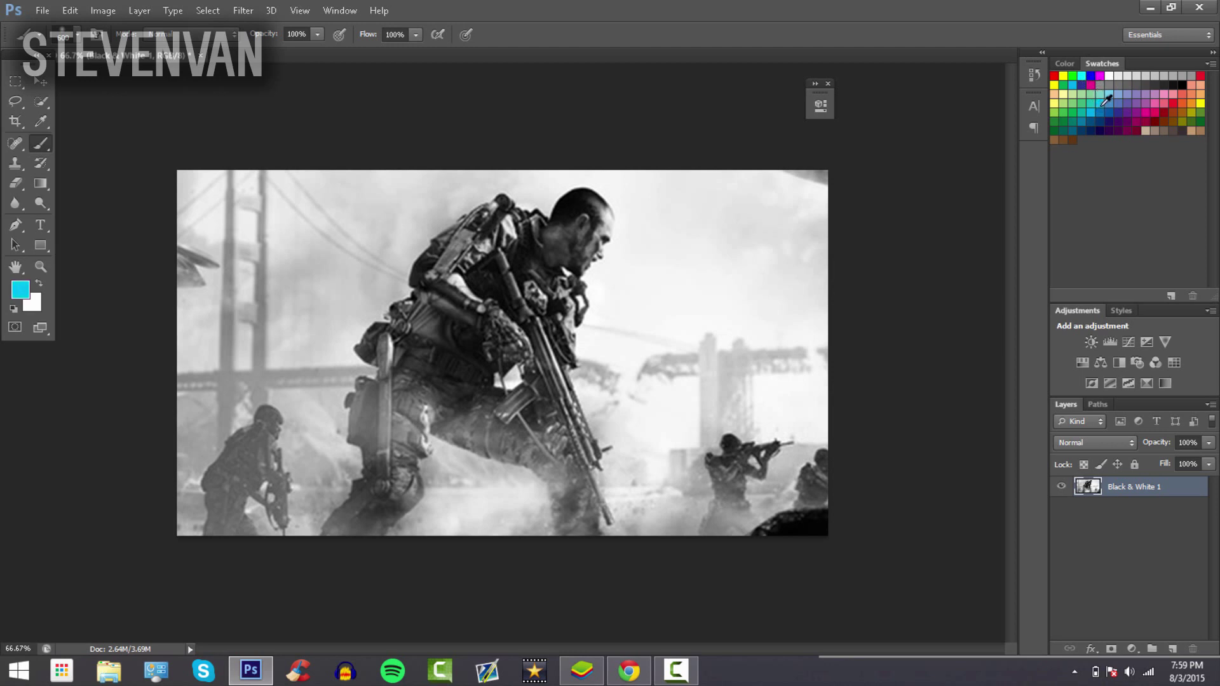
Paint soft cyan over the lower-left corner, bottom, right side and upper-left bridge area
{"action": "mouse_move", "coordinate": [164, 559]}
{"action": "left_mouse_down"}
{"action": "mouse_move", "coordinate": [54, 468]}
{"action": "mouse_move", "coordinate": [168, 483]}
{"action": "left_mouse_up"}
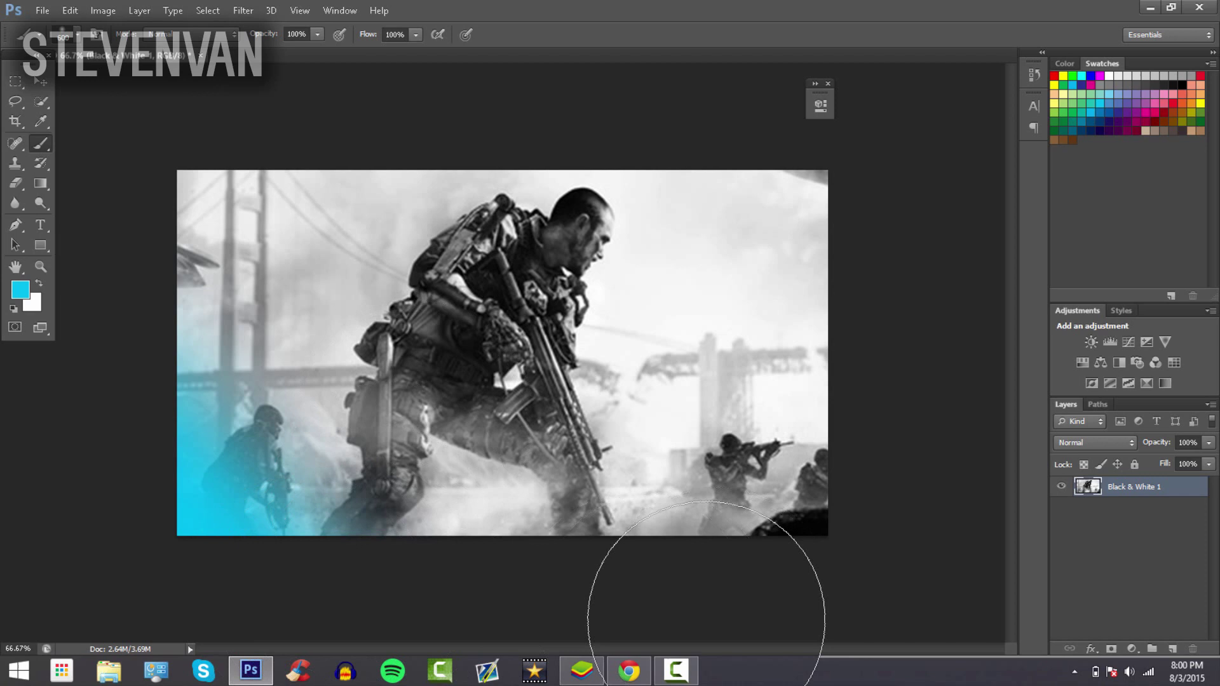
{"action": "mouse_move", "coordinate": [471, 582]}
{"action": "left_mouse_down"}
{"action": "mouse_move", "coordinate": [790, 517]}
{"action": "mouse_move", "coordinate": [744, 572]}
{"action": "left_mouse_up"}
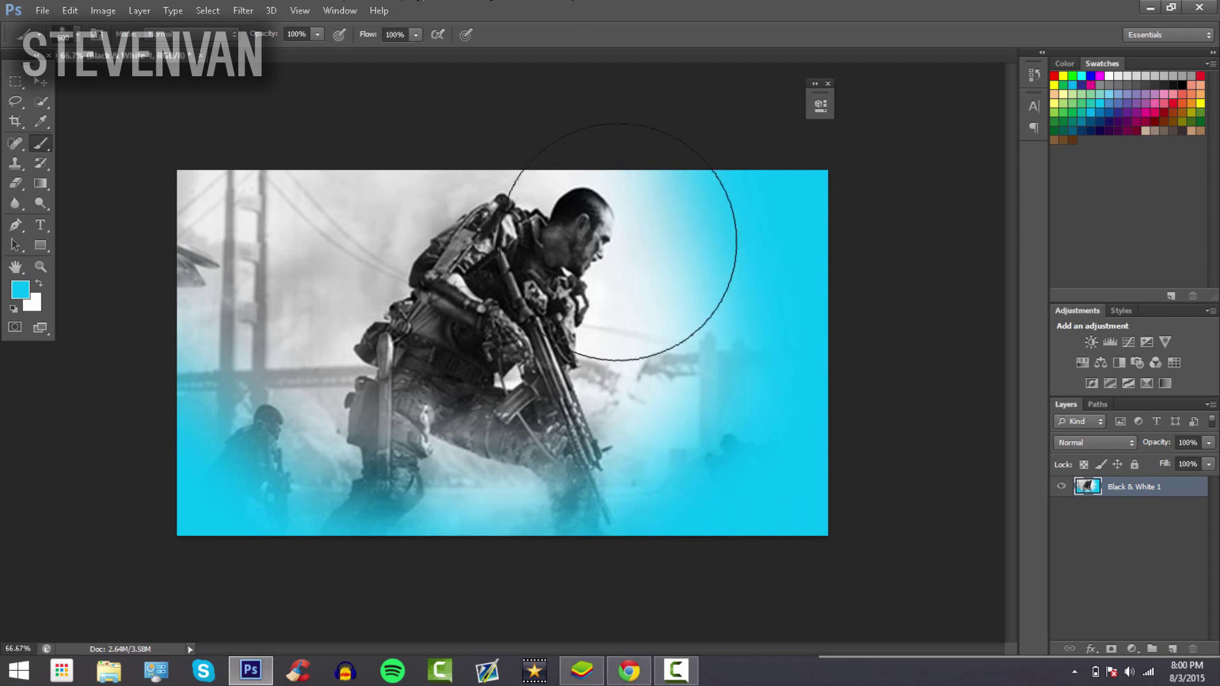
{"action": "left_click_drag", "start_coordinate": [150, 490], "coordinate": [55, 184]}
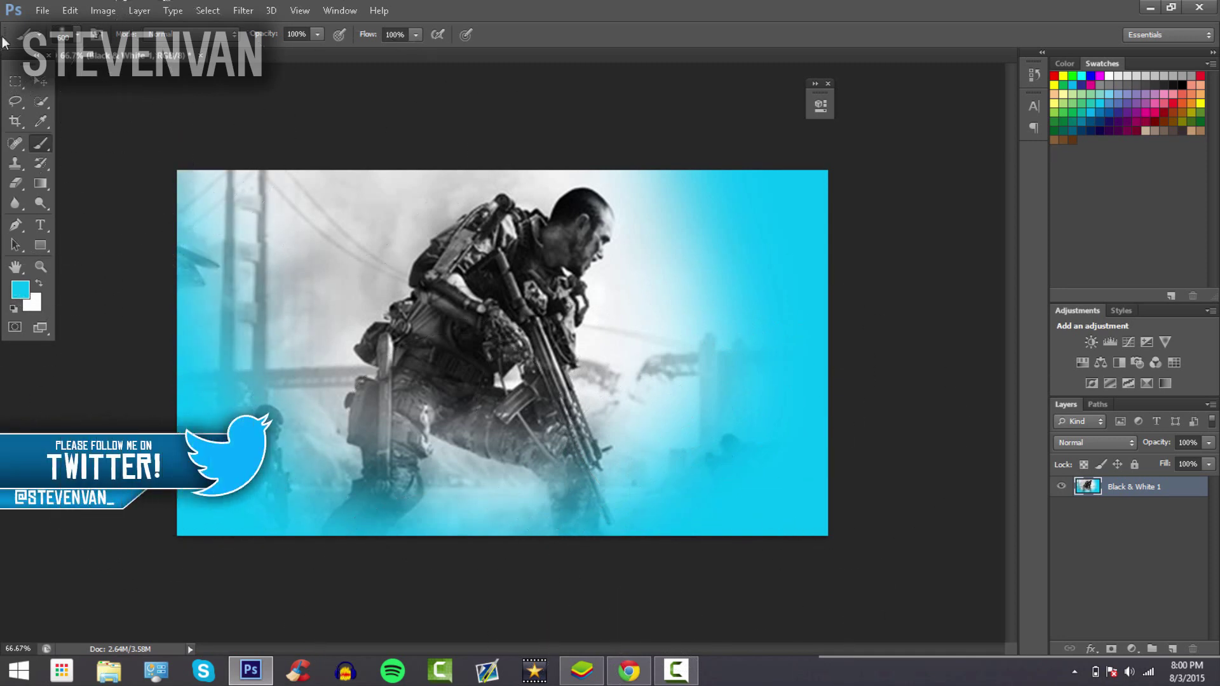
{"action": "left_click", "coordinate": [47, 85]}
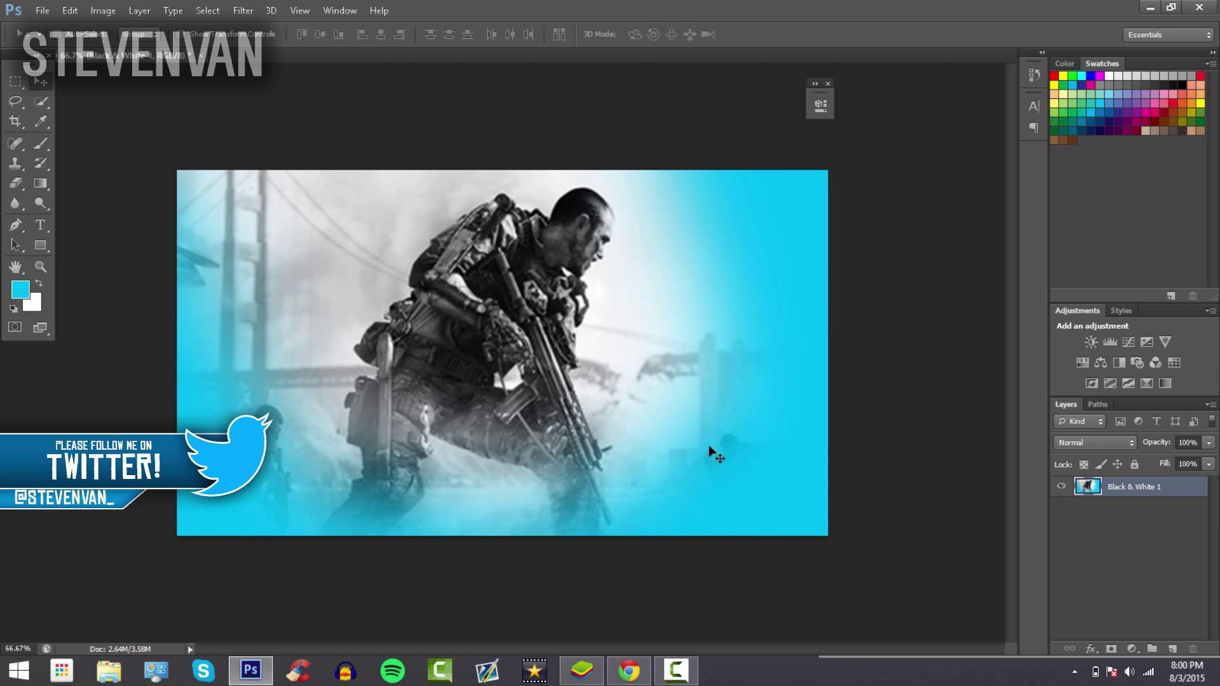
Add a new Layer 1, paint cyan around the soldier on it, and set its opacity to 75%
{"action": "left_click", "coordinate": [1188, 442]}
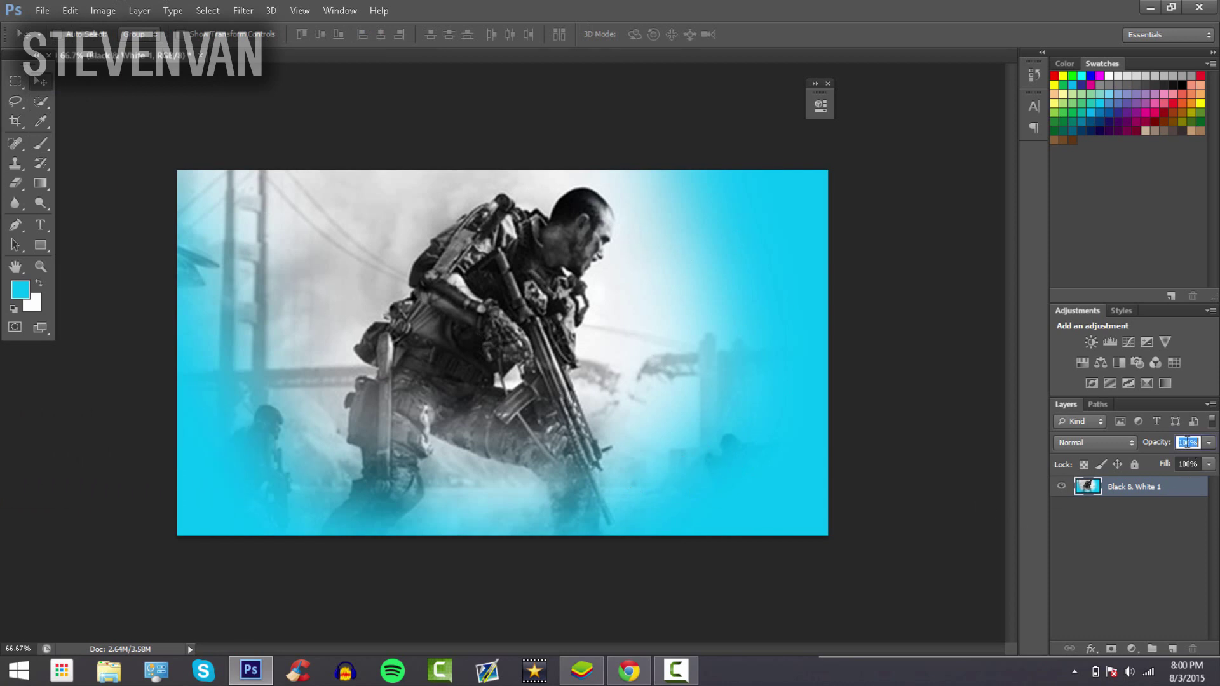
{"action": "type", "text": "75"}
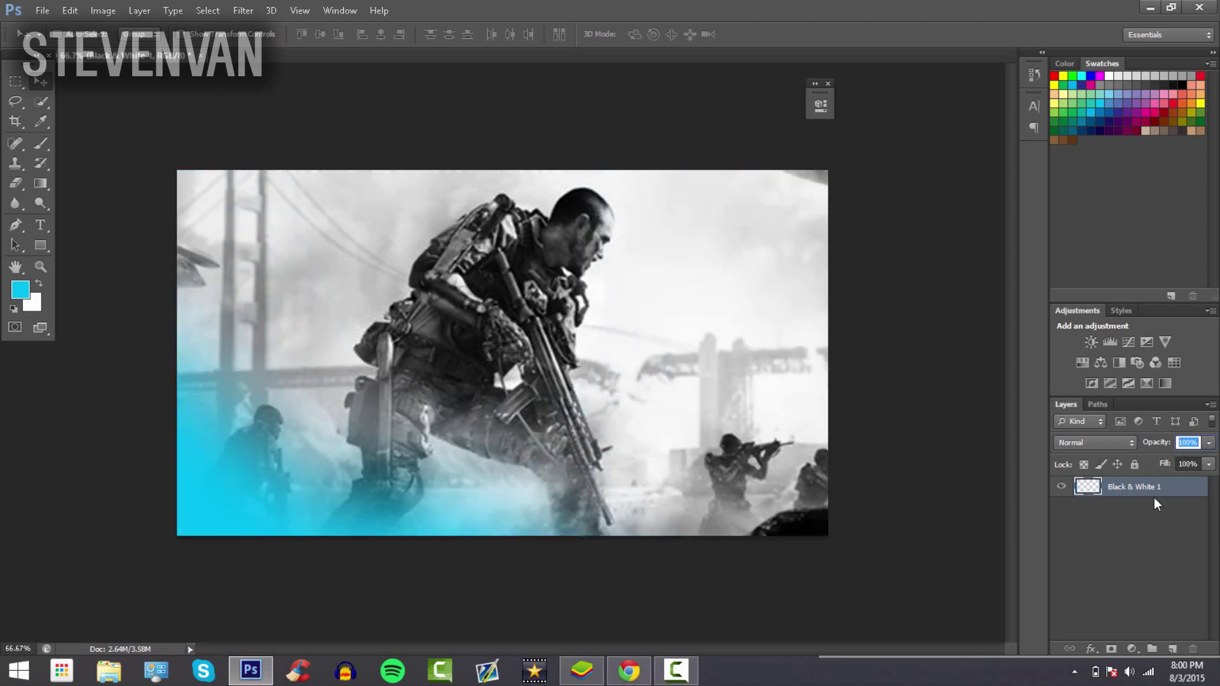
{"action": "left_click", "coordinate": [1172, 649]}
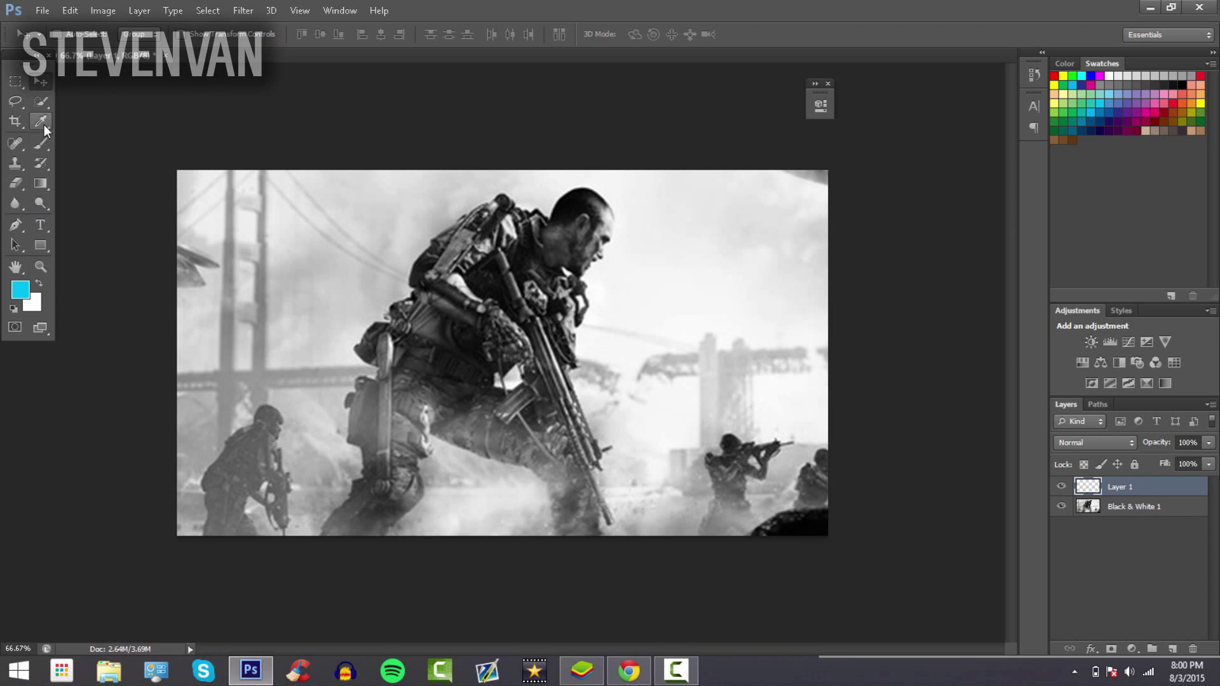
{"action": "left_click", "coordinate": [40, 143]}
{"action": "mouse_move", "coordinate": [76, 441]}
{"action": "left_mouse_down"}
{"action": "mouse_move", "coordinate": [133, 192]}
{"action": "mouse_move", "coordinate": [113, 132]}
{"action": "mouse_move", "coordinate": [221, 573]}
{"action": "mouse_move", "coordinate": [578, 621]}
{"action": "mouse_move", "coordinate": [688, 584]}
{"action": "mouse_move", "coordinate": [829, 423]}
{"action": "mouse_move", "coordinate": [850, 180]}
{"action": "mouse_move", "coordinate": [669, 47]}
{"action": "mouse_move", "coordinate": [793, 101]}
{"action": "left_mouse_up"}
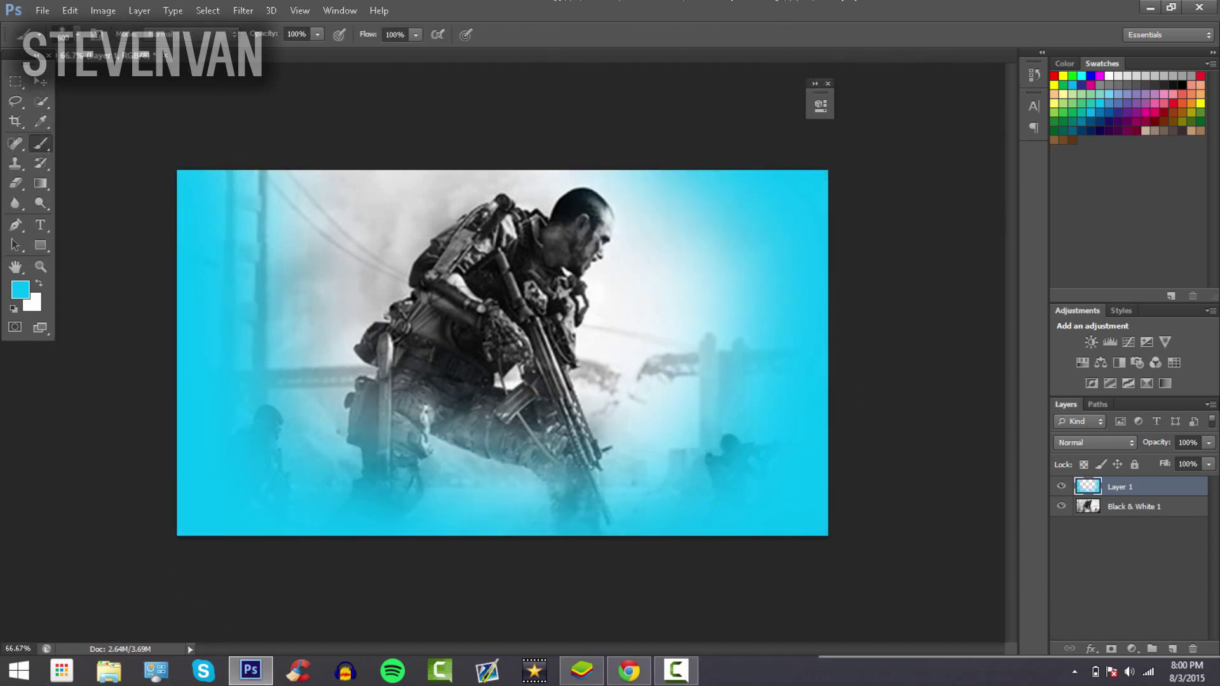
{"action": "left_click", "coordinate": [1192, 440]}
{"action": "type", "text": "75"}
{"action": "key", "text": "Return"}
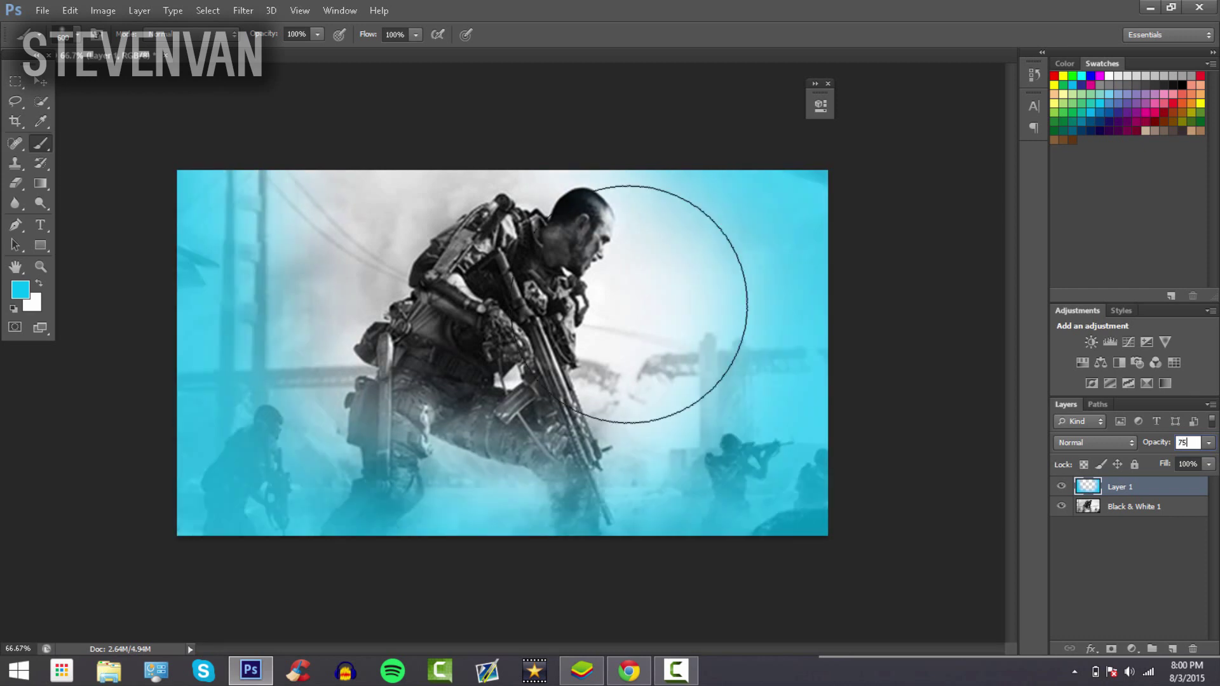
Give Black & White 1 a Satin layer style in the cyan foreground colour at 100% opacity
{"action": "key", "text": "v"}
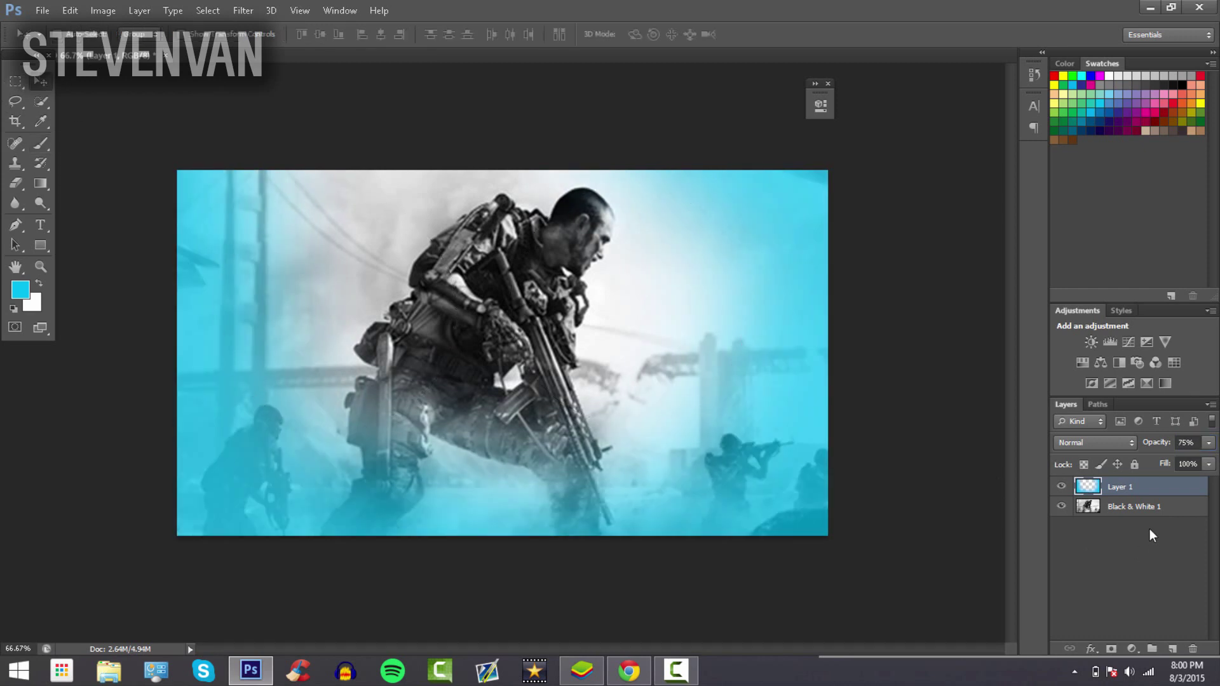
{"action": "left_click", "coordinate": [1151, 515]}
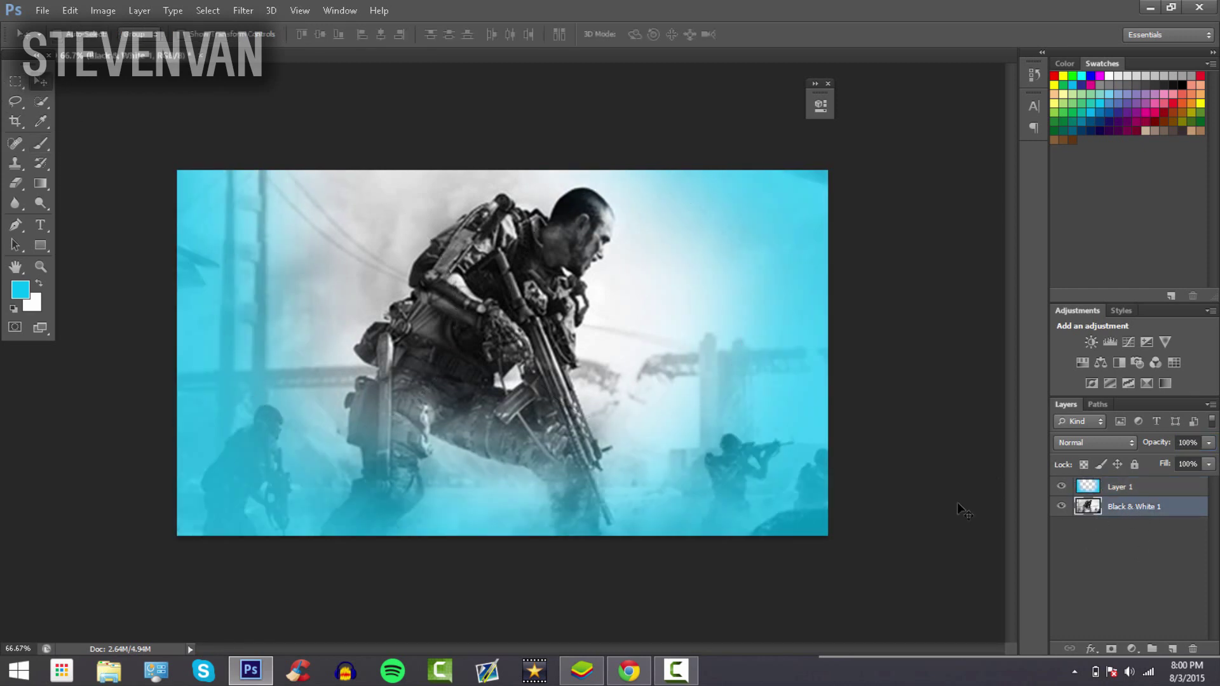
{"action": "right_click", "coordinate": [1129, 513]}
{"action": "left_click", "coordinate": [1008, 95]}
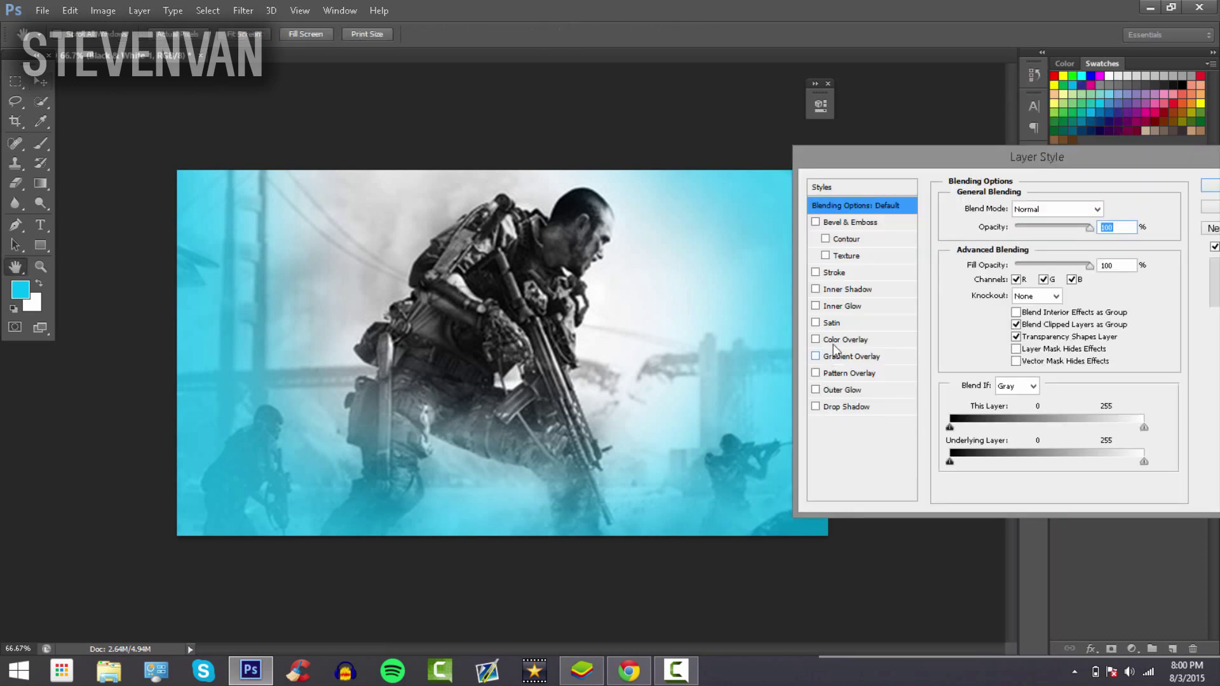
{"action": "left_click", "coordinate": [838, 327]}
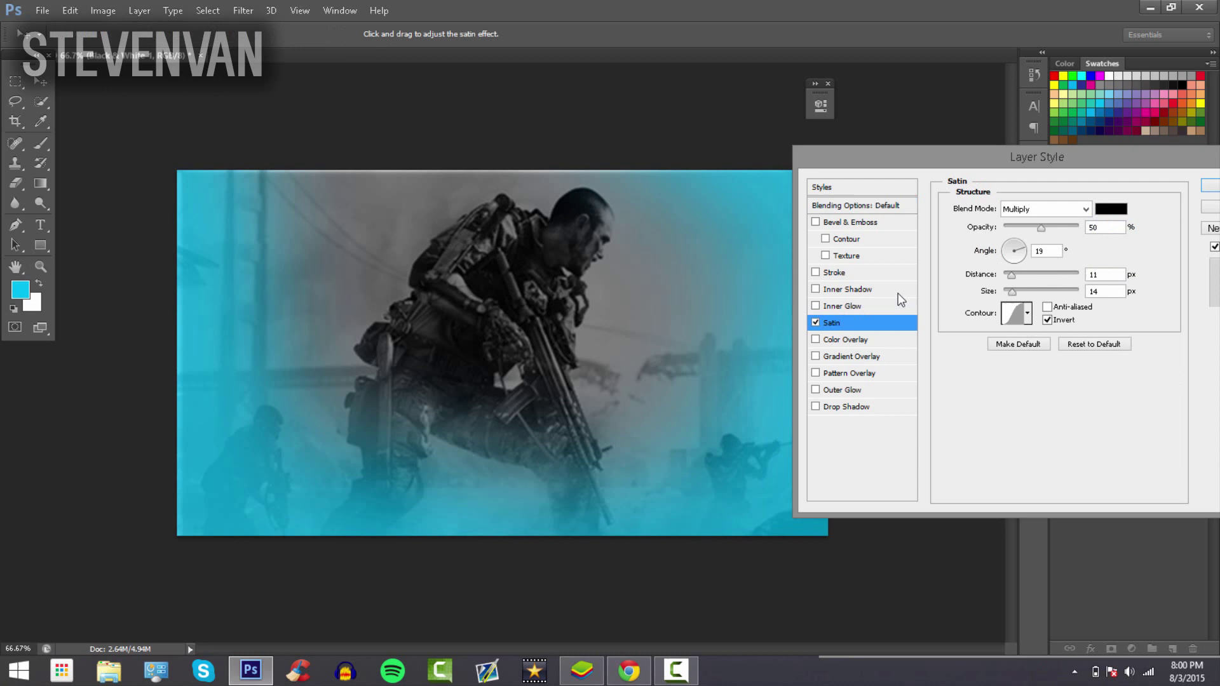
{"action": "left_click", "coordinate": [1119, 208]}
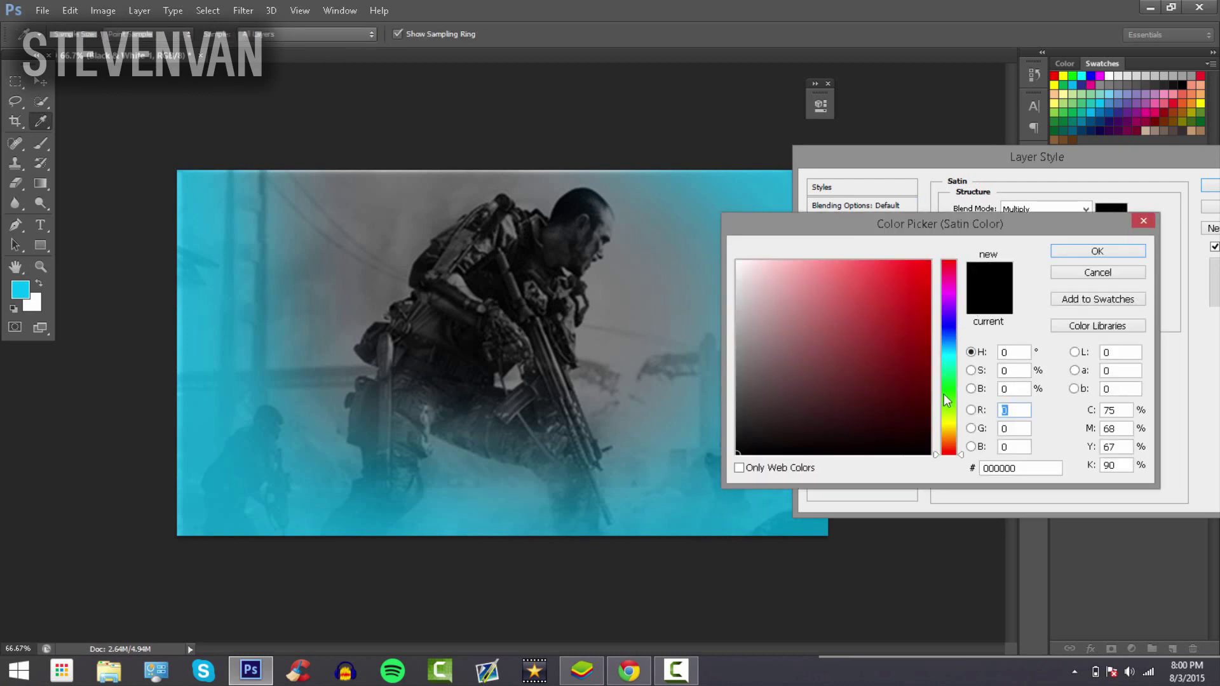
{"action": "left_click", "coordinate": [16, 284]}
{"action": "key", "text": "Return"}
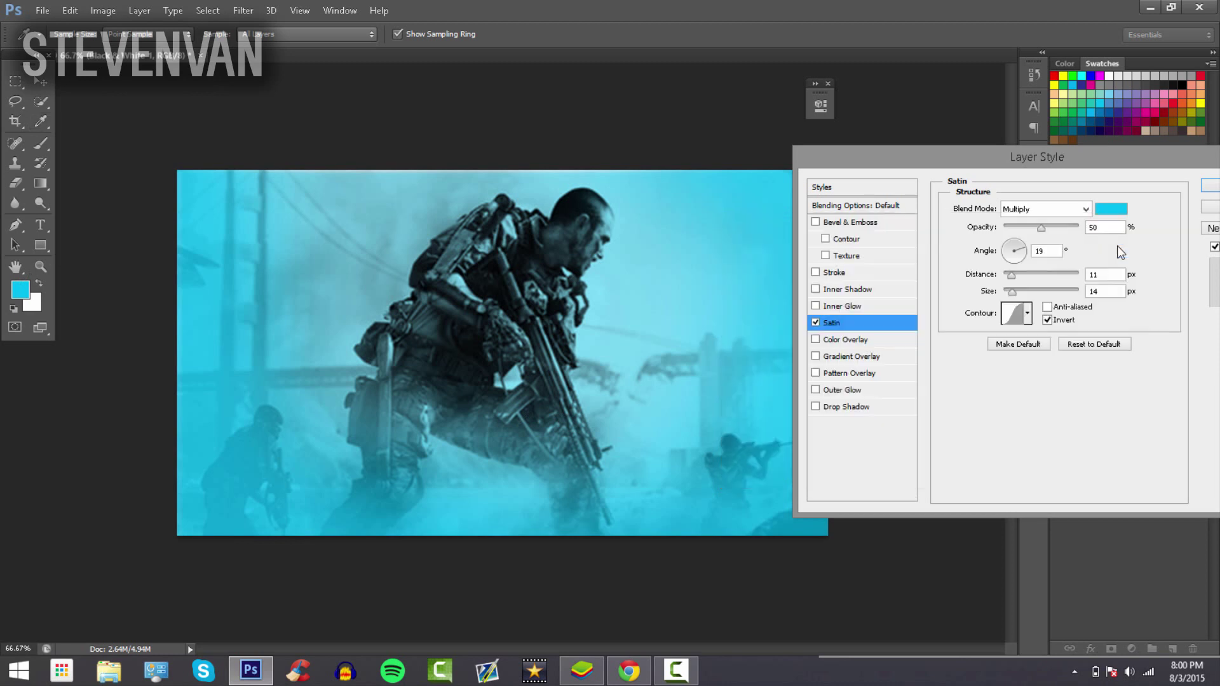
{"action": "left_click_drag", "start_coordinate": [1054, 231], "coordinate": [1112, 247]}
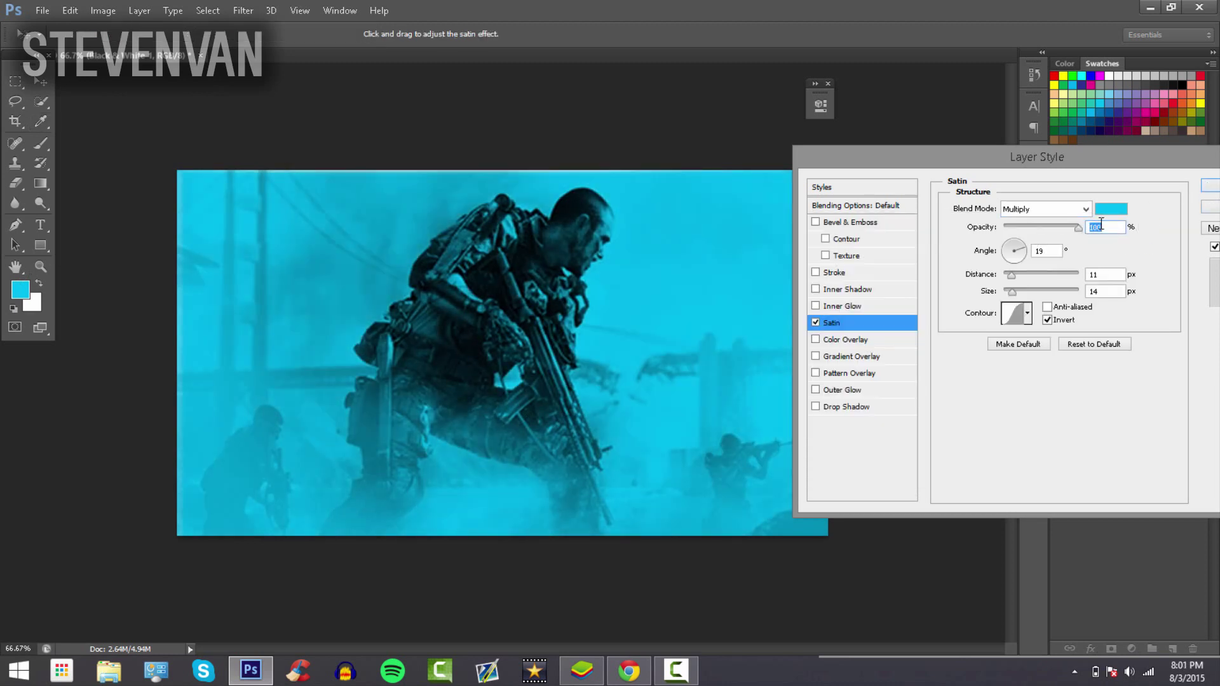
{"action": "key", "text": "Return"}
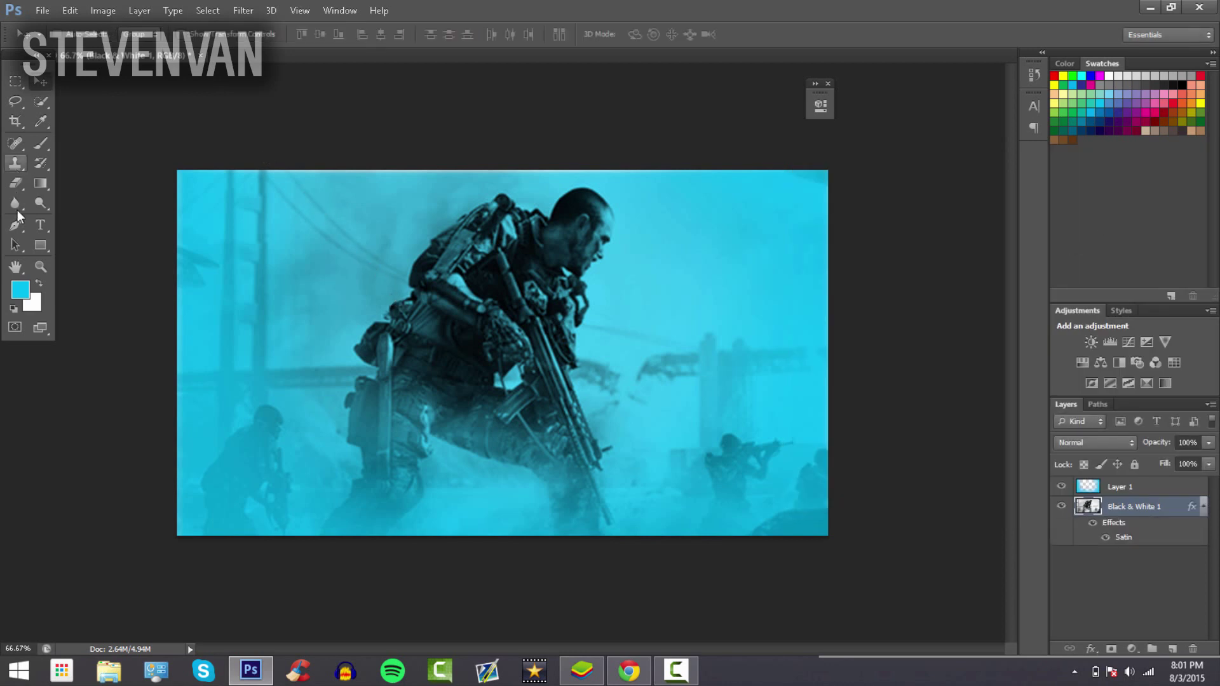
Search Google for 'advance warfare gun' in a new Chrome tab
{"action": "left_click", "coordinate": [32, 220]}
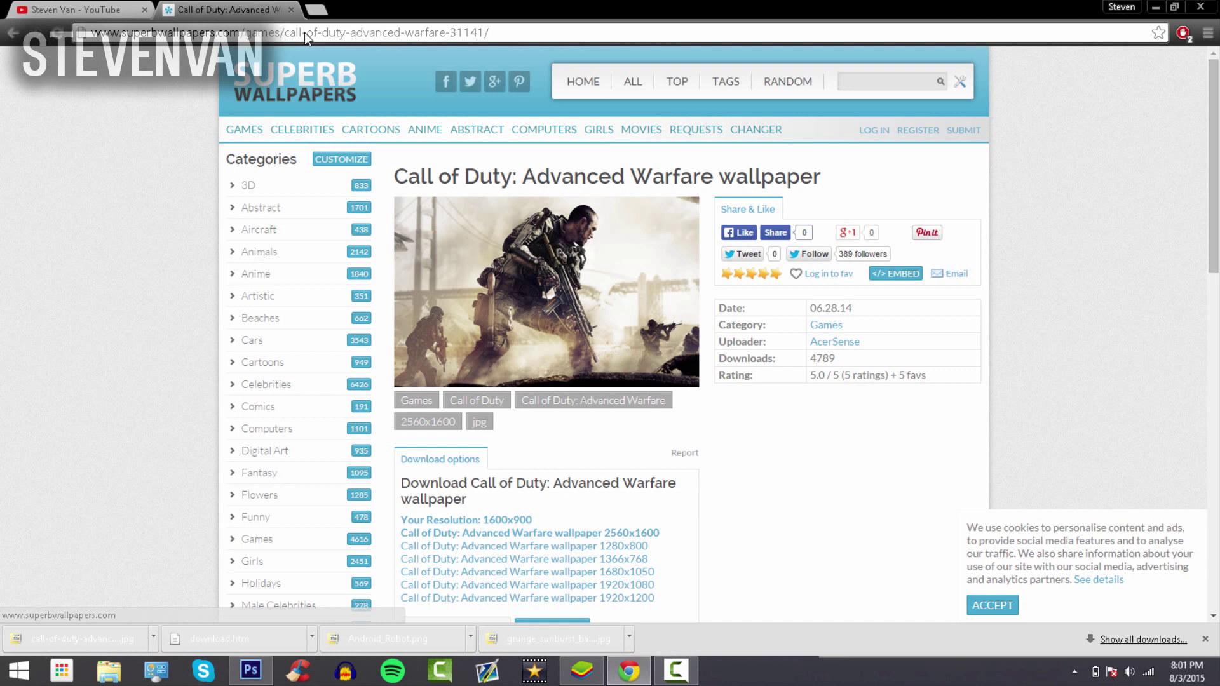
{"action": "left_click", "coordinate": [148, 8]}
{"action": "left_click", "coordinate": [163, 9]}
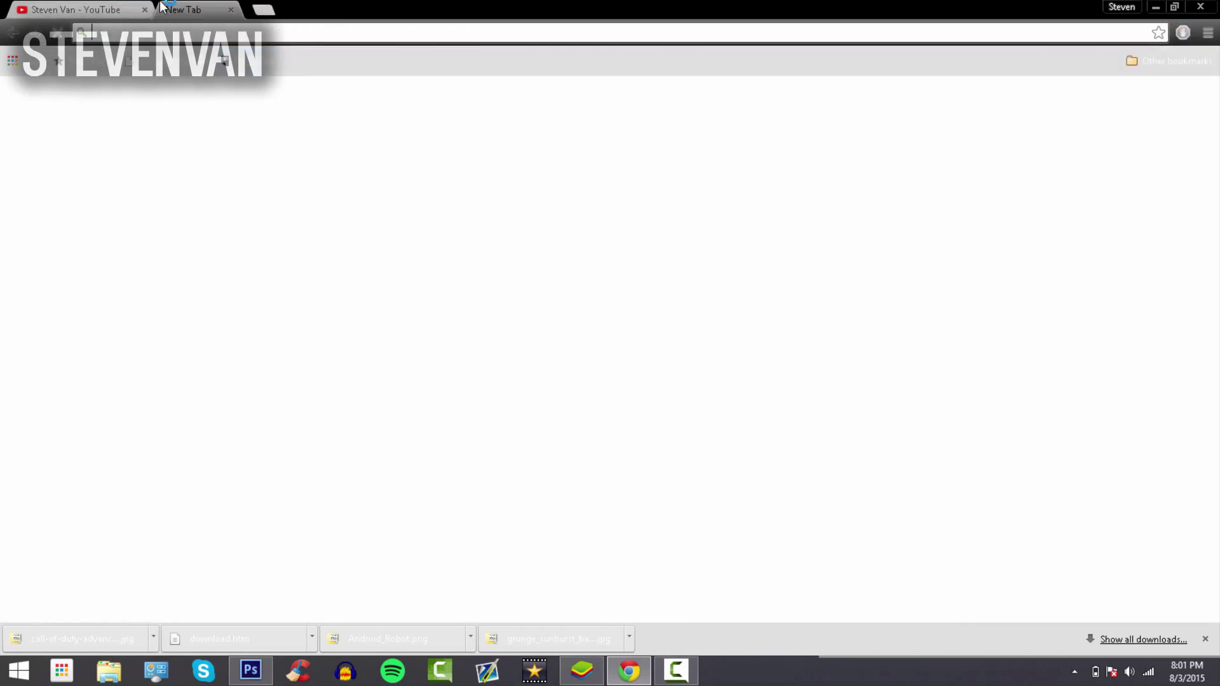
{"action": "type", "text": "advance"}
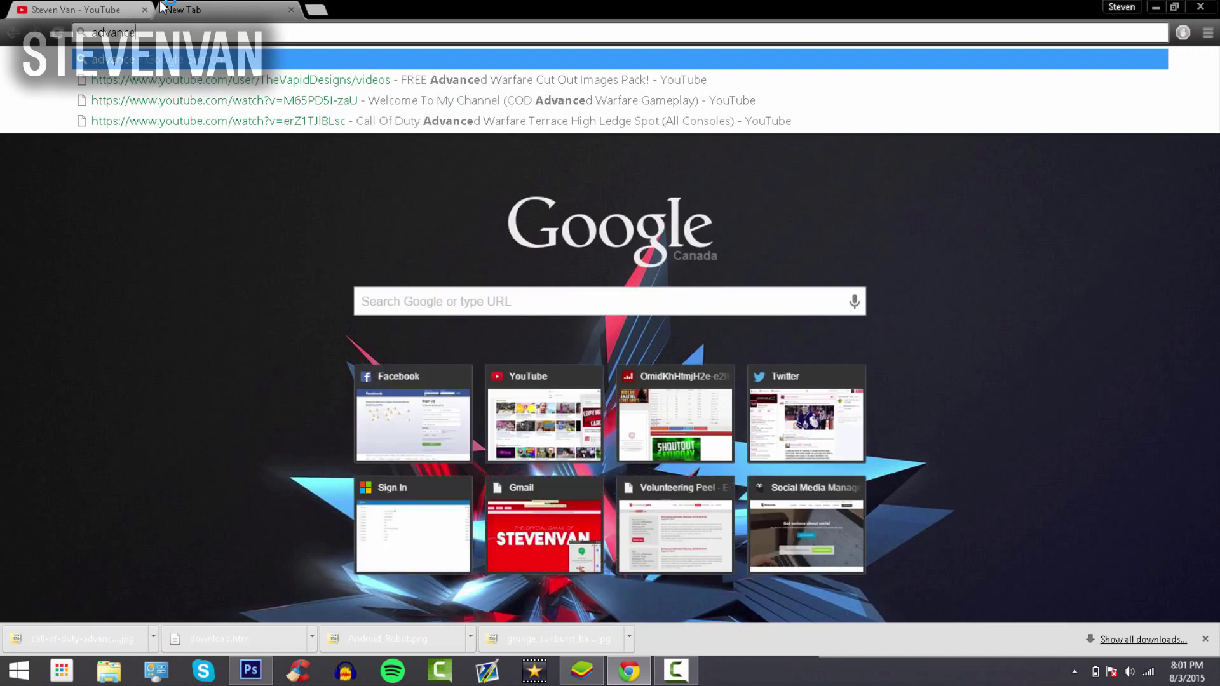
{"action": "type", "text": " warfare gun"}
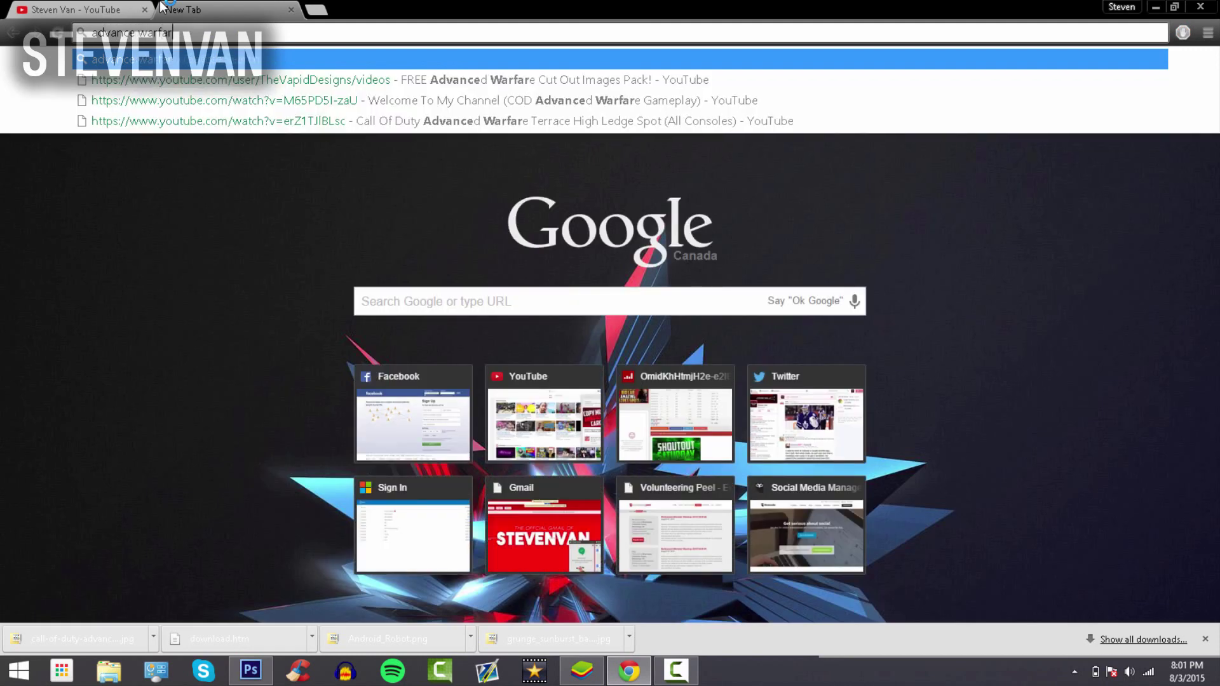
{"action": "key", "text": "Return"}
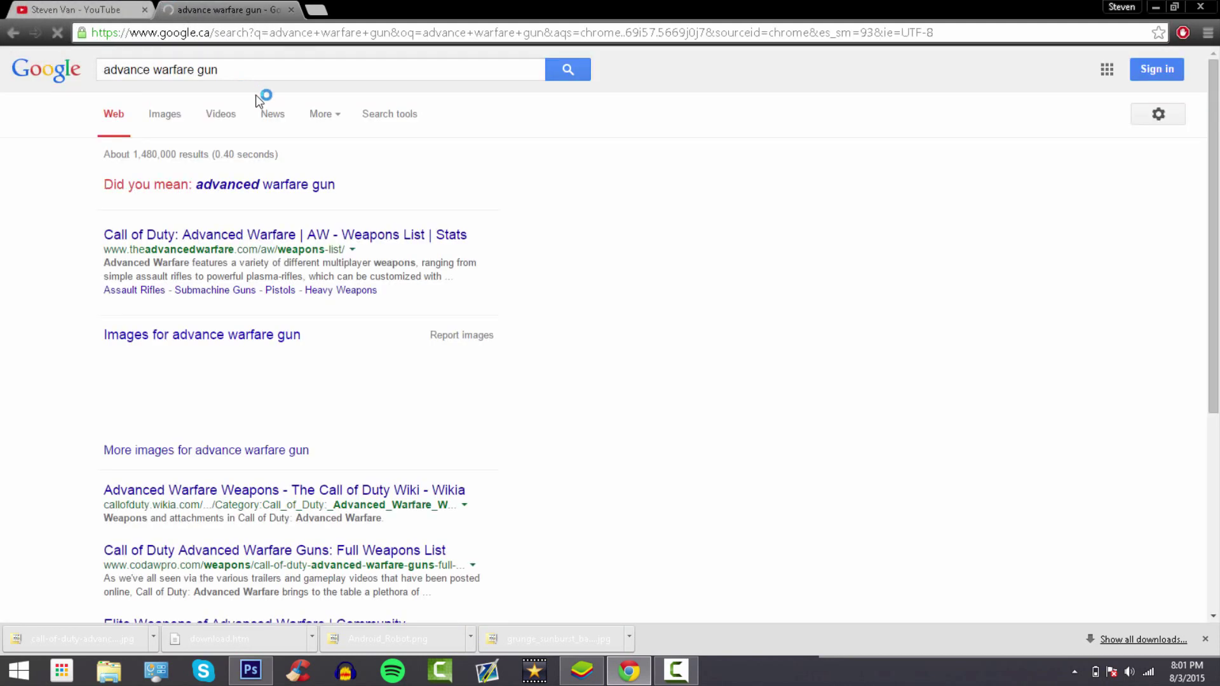
Show image results for 'advance warfare gun png' and preview the IMR gun image for saving
{"action": "left_click", "coordinate": [170, 113]}
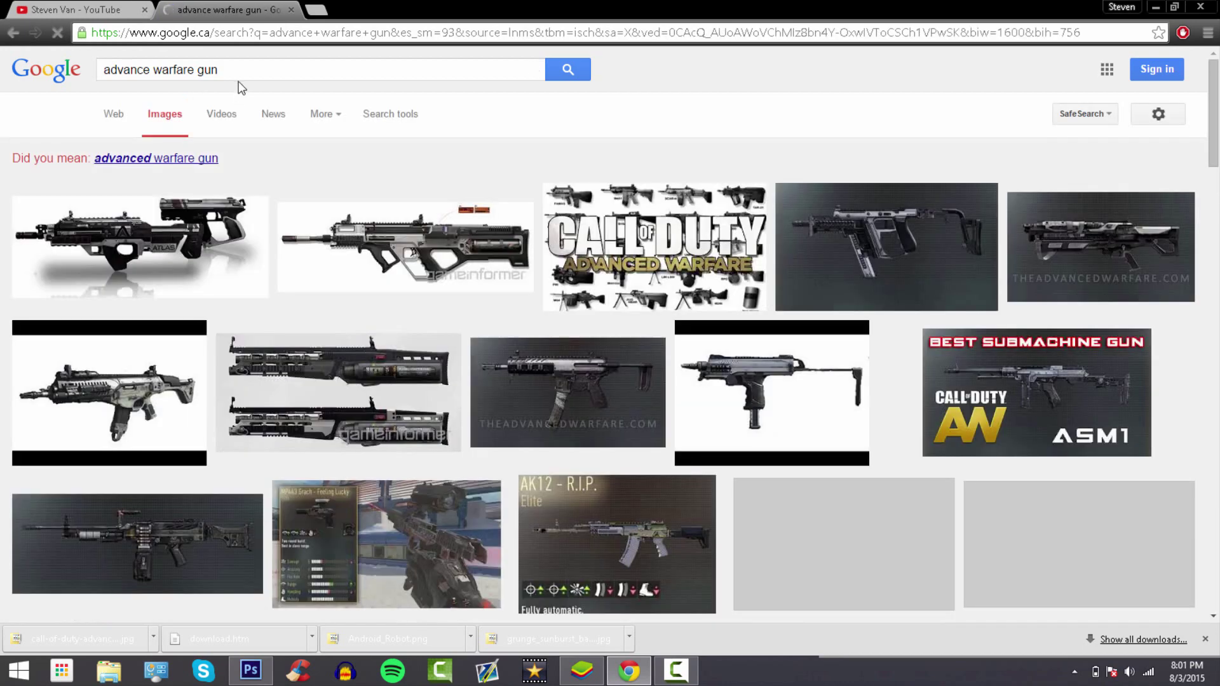
{"action": "type", "text": "png"}
{"action": "key", "text": "Return"}
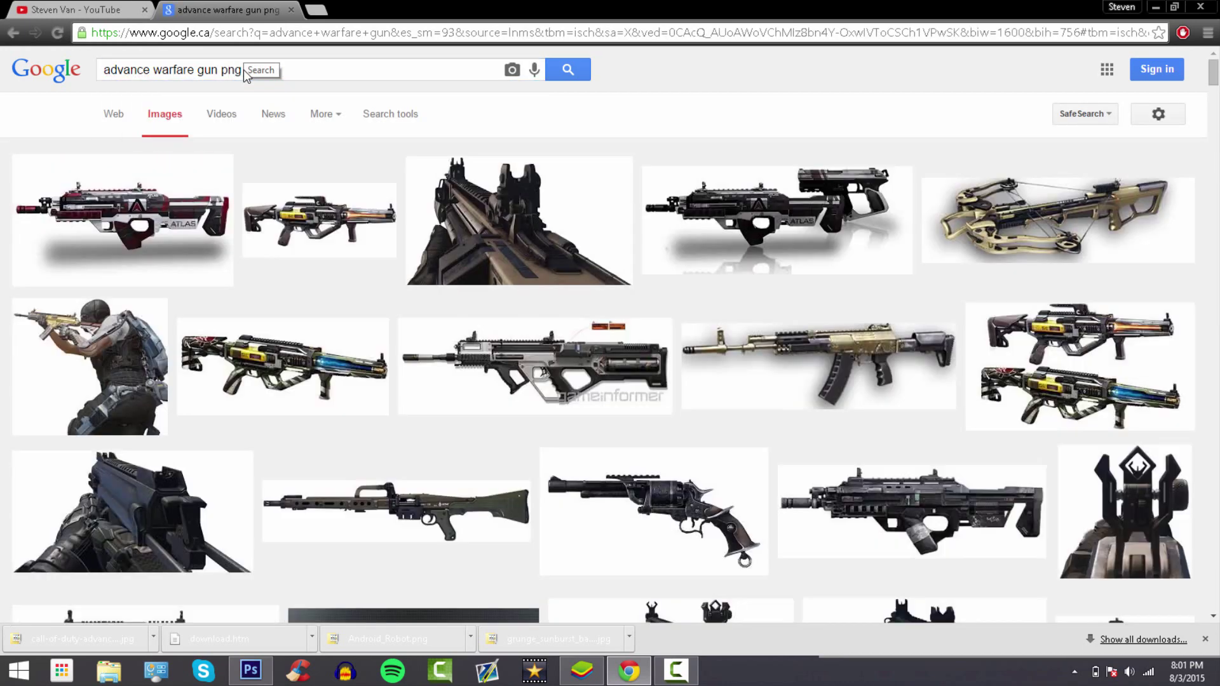
{"action": "left_click", "coordinate": [483, 248]}
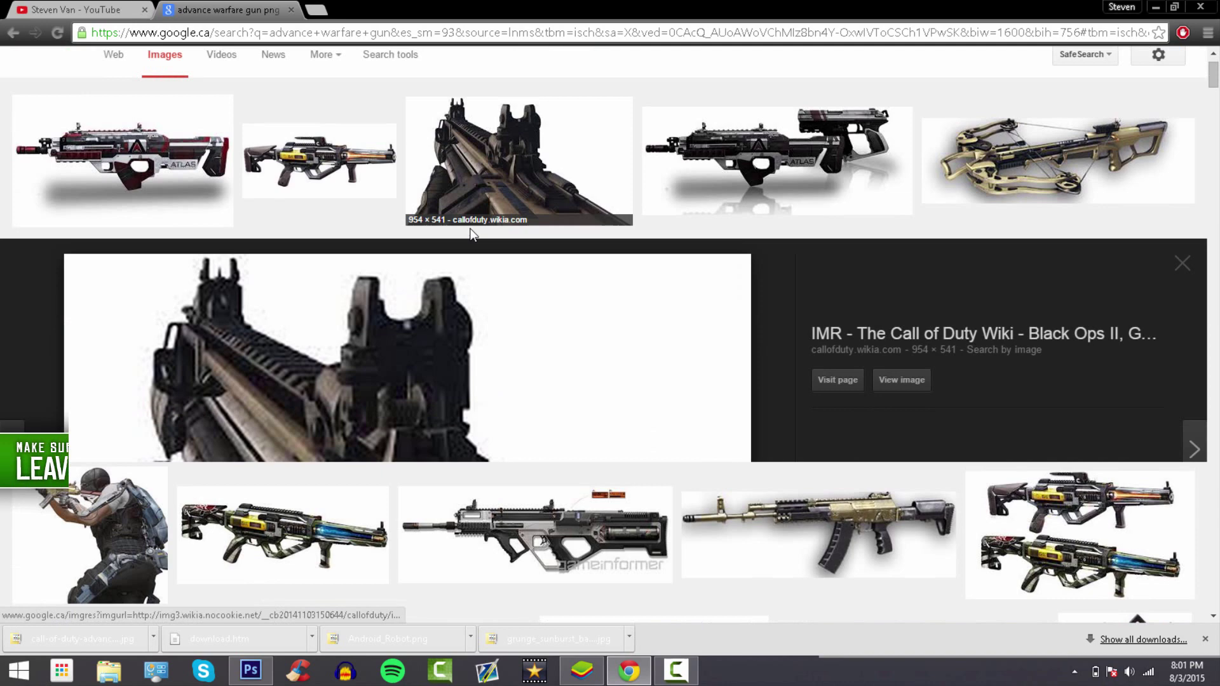
{"action": "right_click", "coordinate": [596, 450]}
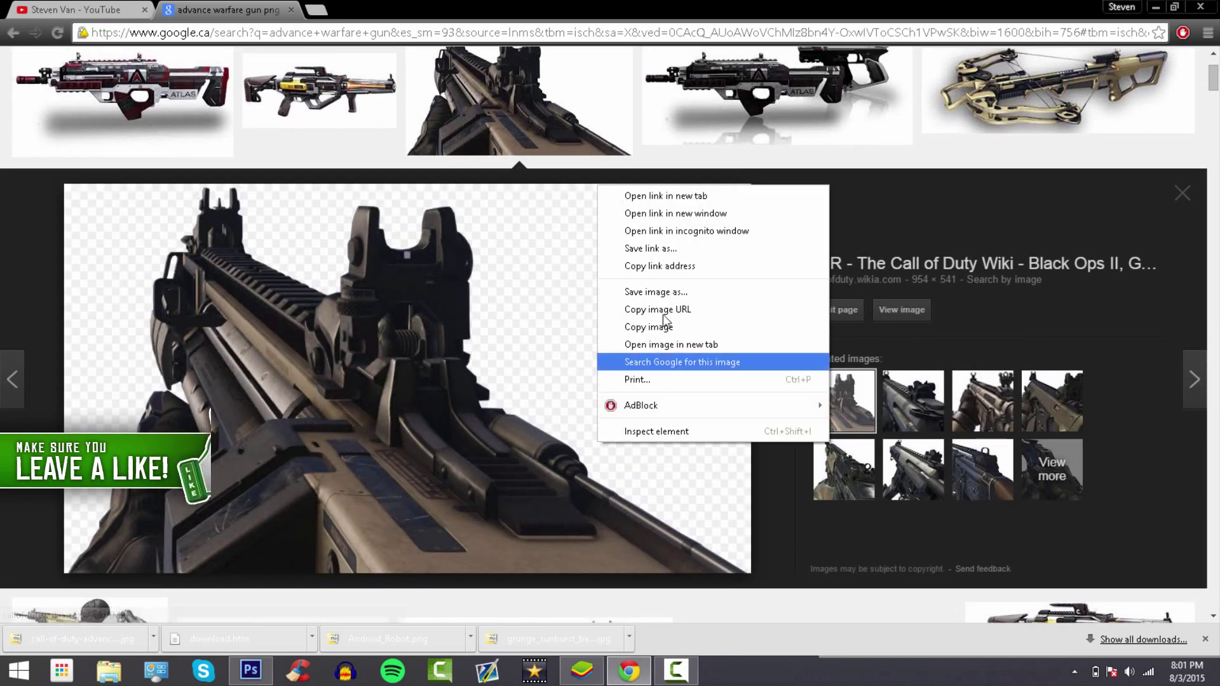
{"action": "key", "text": "alt+Tab"}
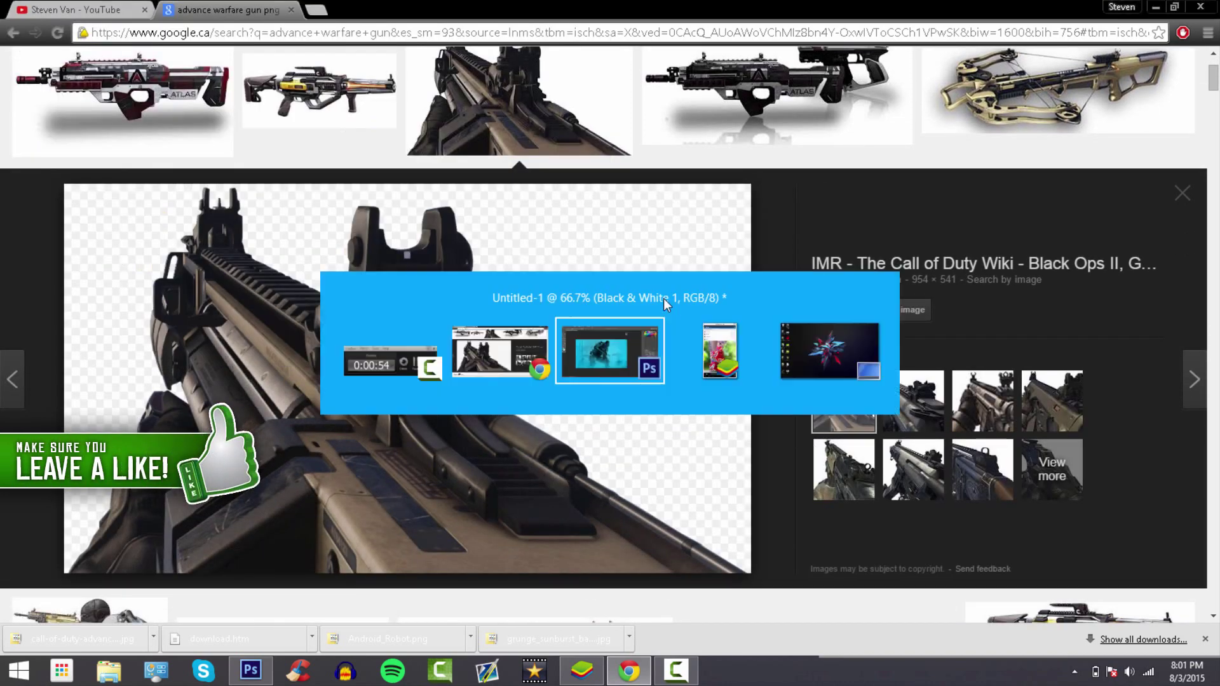
Place the IMR_AW.png gun image into the thumbnail
{"action": "left_click", "coordinate": [42, 10]}
{"action": "left_click", "coordinate": [99, 258]}
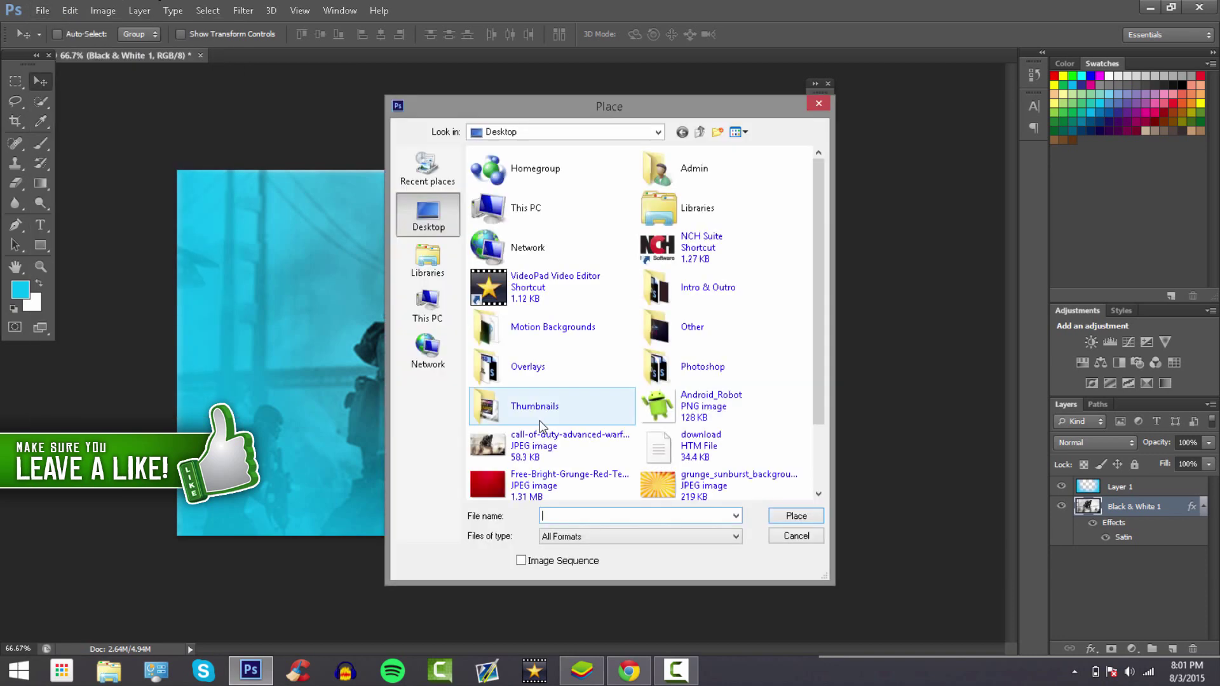
{"action": "left_click", "coordinate": [736, 516]}
{"action": "key", "text": "Down"}
{"action": "key", "text": "Return"}
{"action": "key", "text": "Return"}
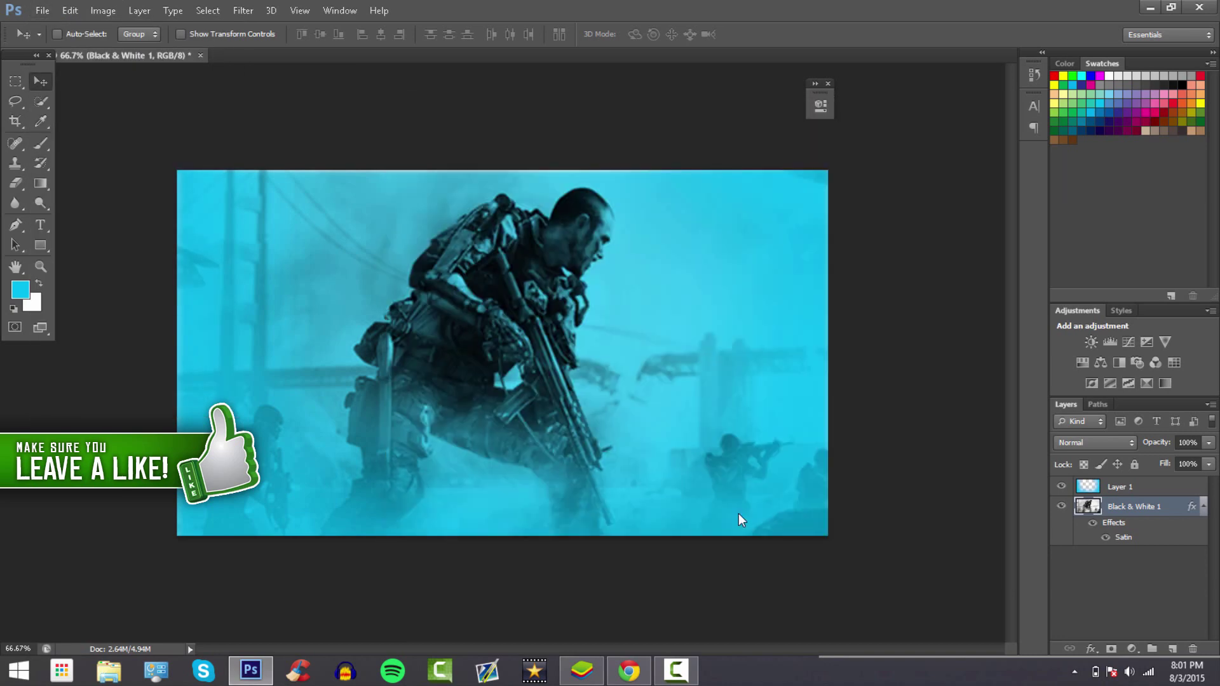
Move the gun to the lower right, shrink it to about 81%, and commit
{"action": "left_click_drag", "start_coordinate": [629, 421], "coordinate": [833, 484]}
{"action": "left_click_drag", "start_coordinate": [469, 285], "coordinate": [548, 342]}
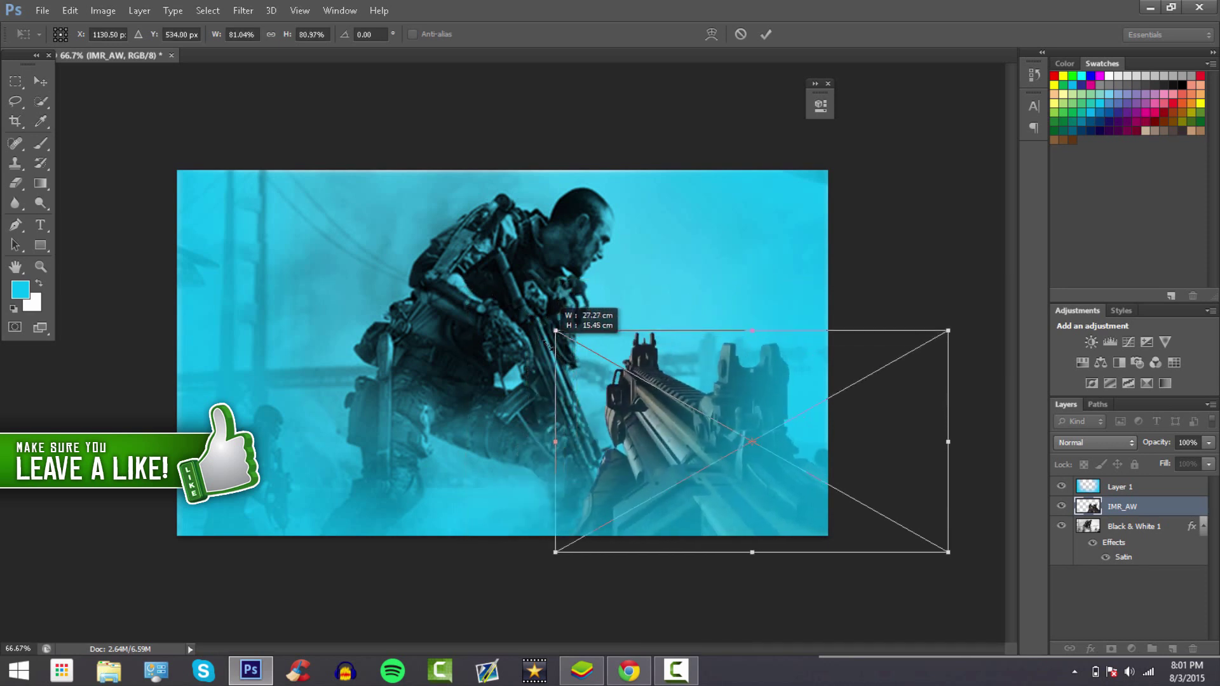
{"action": "left_click", "coordinate": [766, 35]}
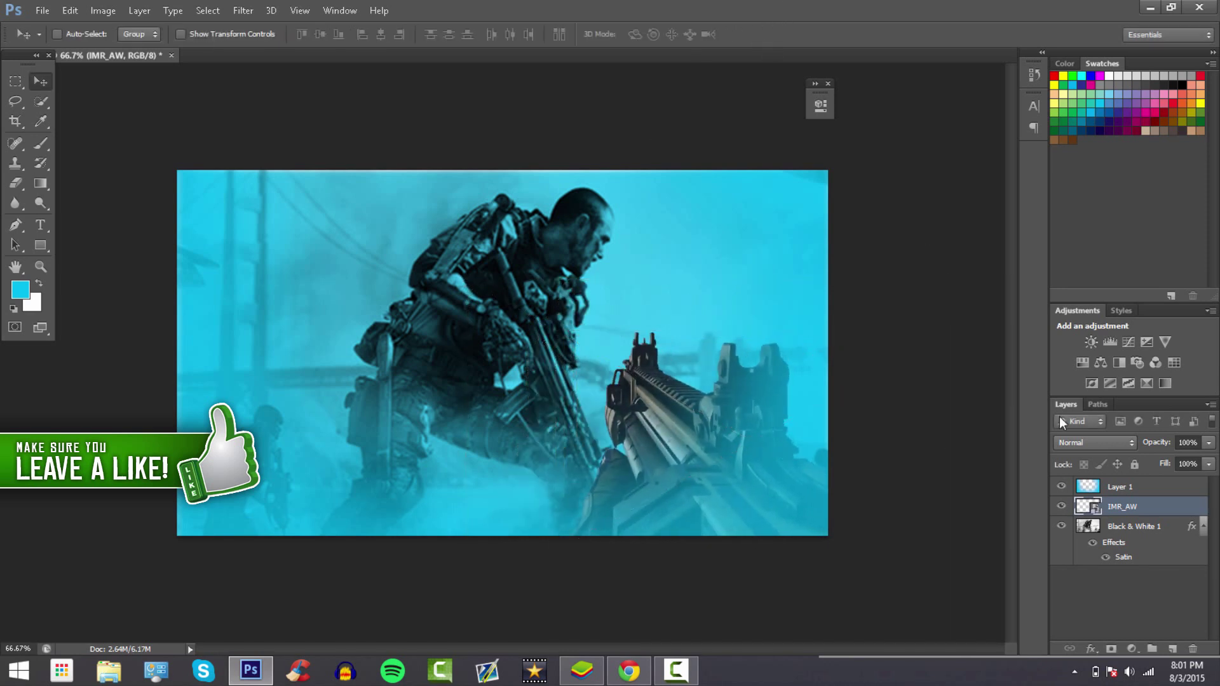
Give the IMR_AW gun layer a cyan outer glow in Normal blend mode
{"action": "right_click", "coordinate": [1122, 507]}
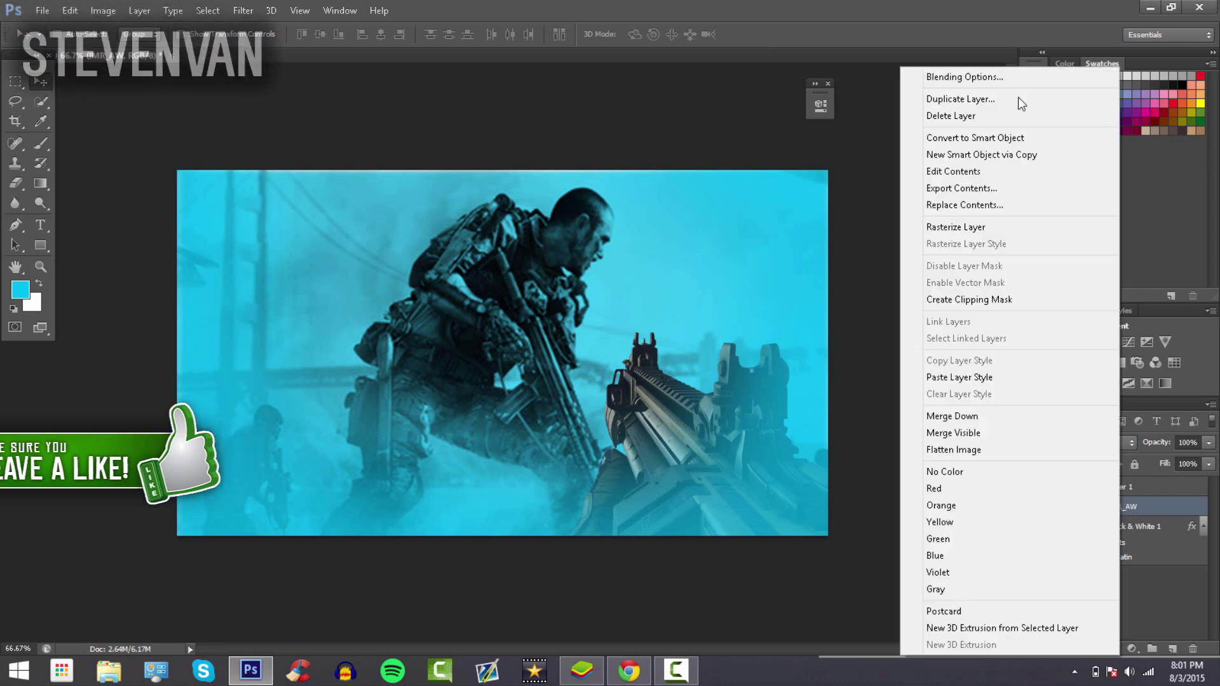
{"action": "left_click", "coordinate": [997, 79]}
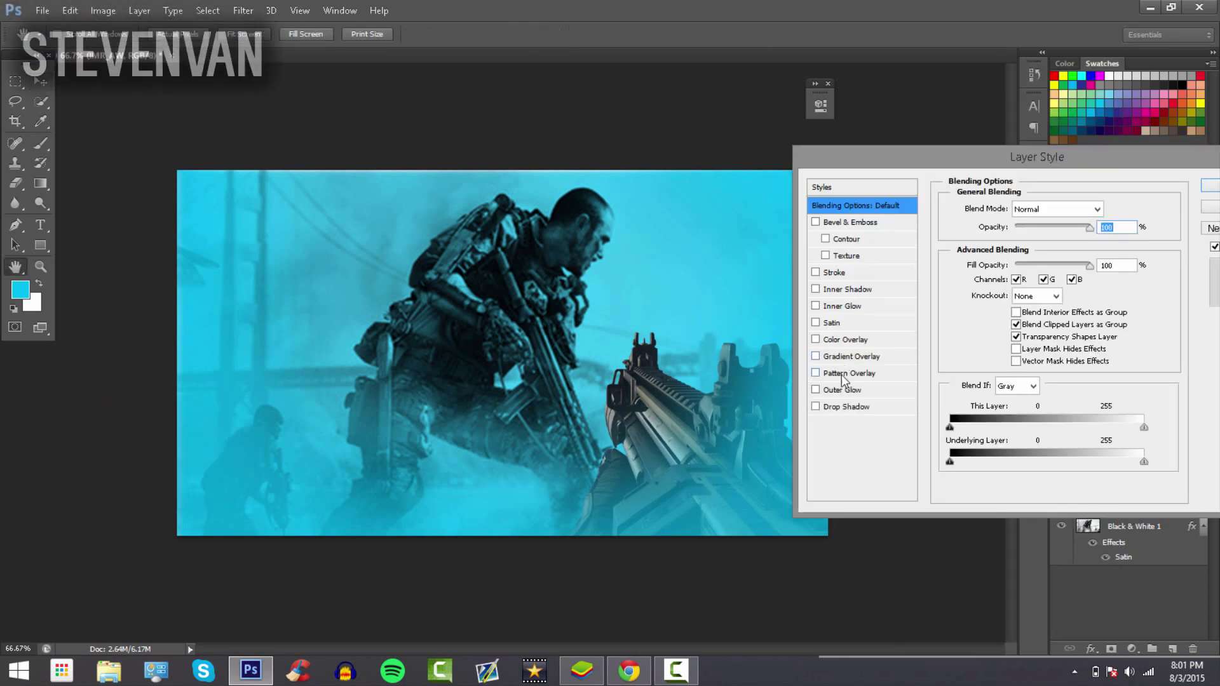
{"action": "left_click", "coordinate": [839, 392]}
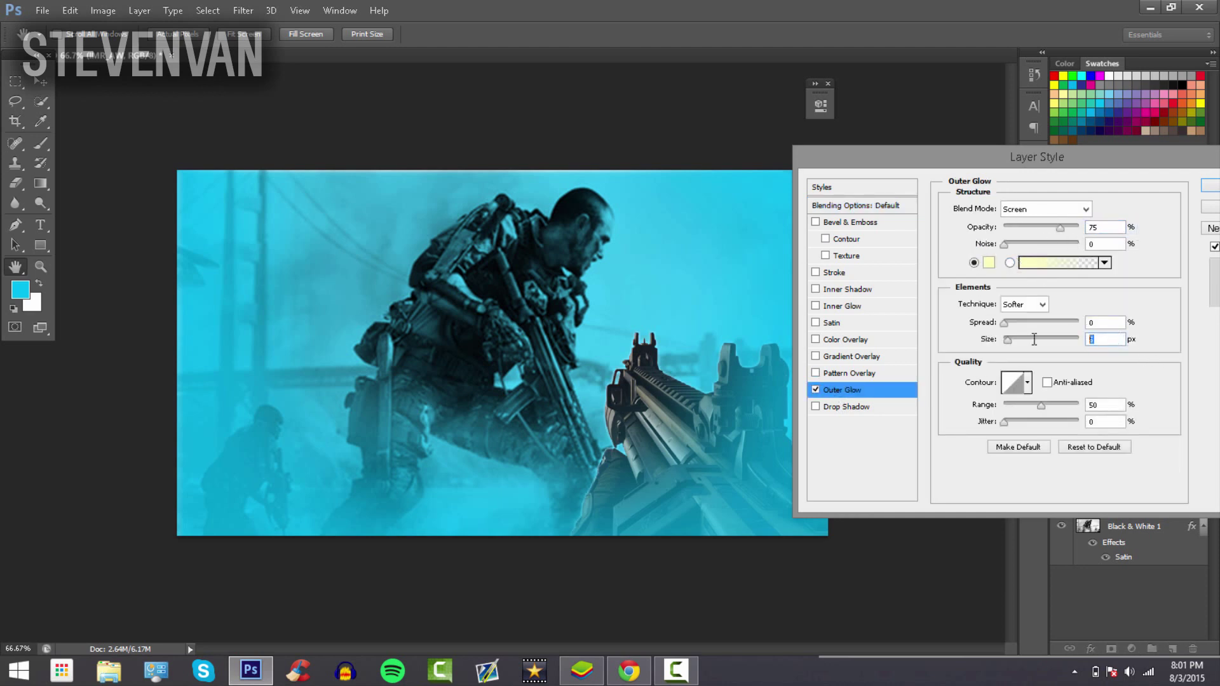
{"action": "type", "text": "3"}
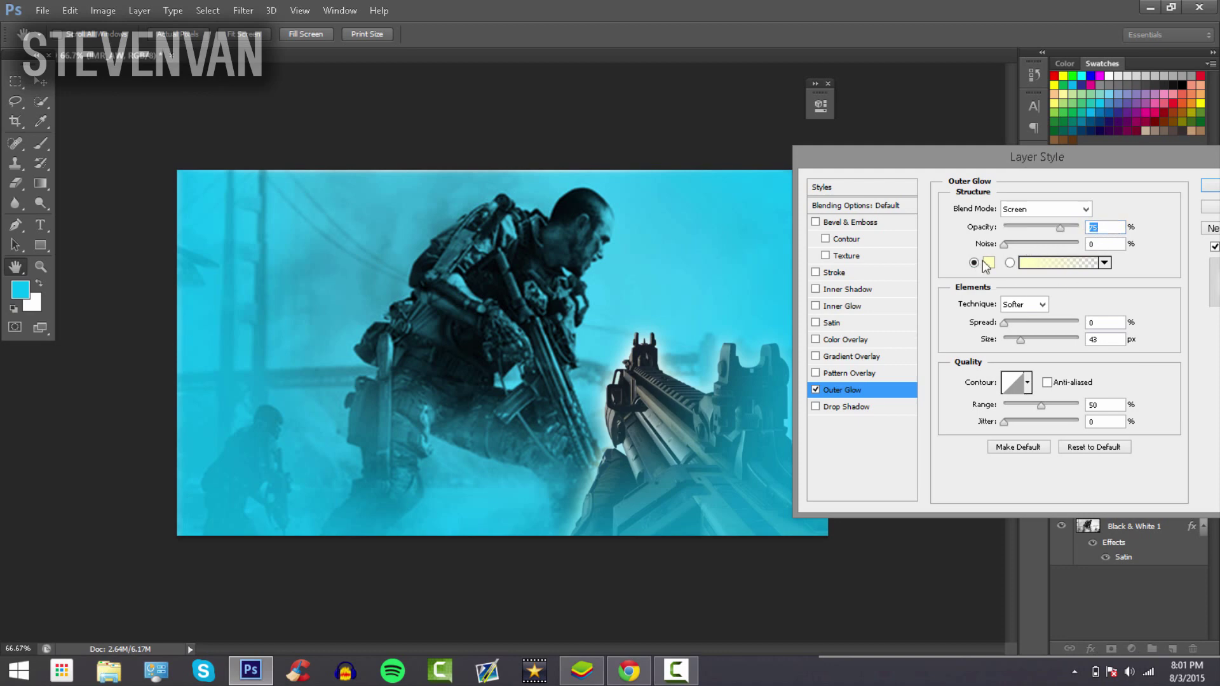
{"action": "left_click", "coordinate": [987, 263]}
{"action": "left_click", "coordinate": [27, 289]}
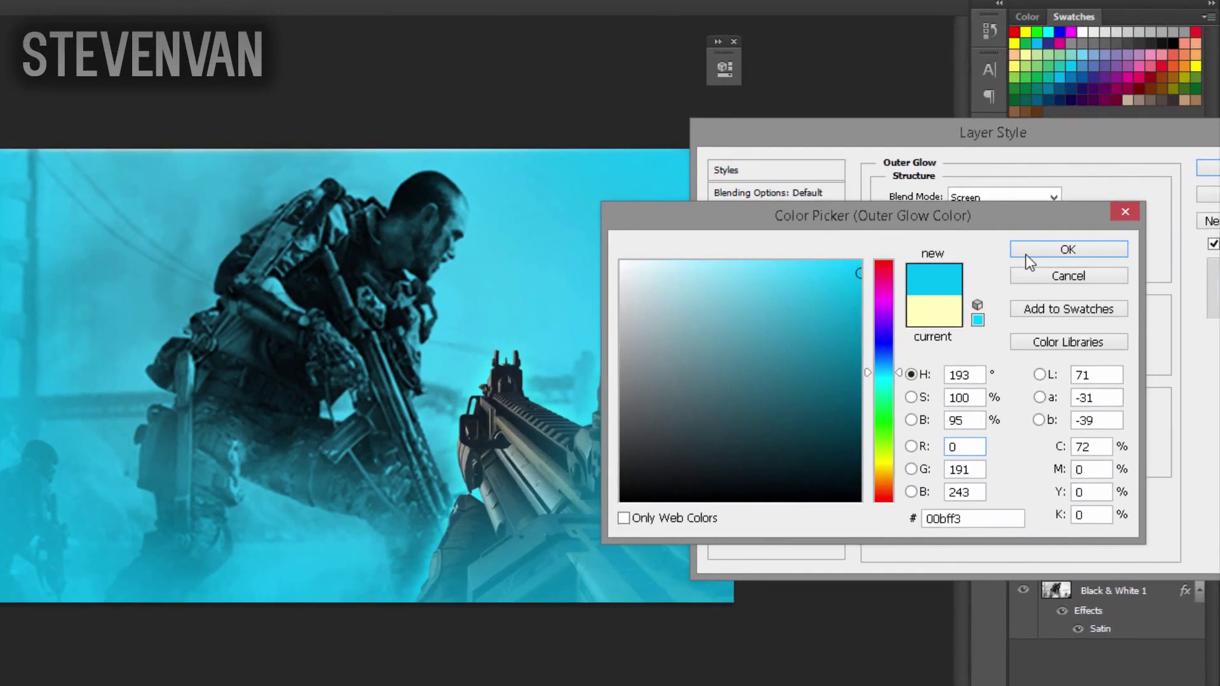
{"action": "left_click", "coordinate": [1094, 252]}
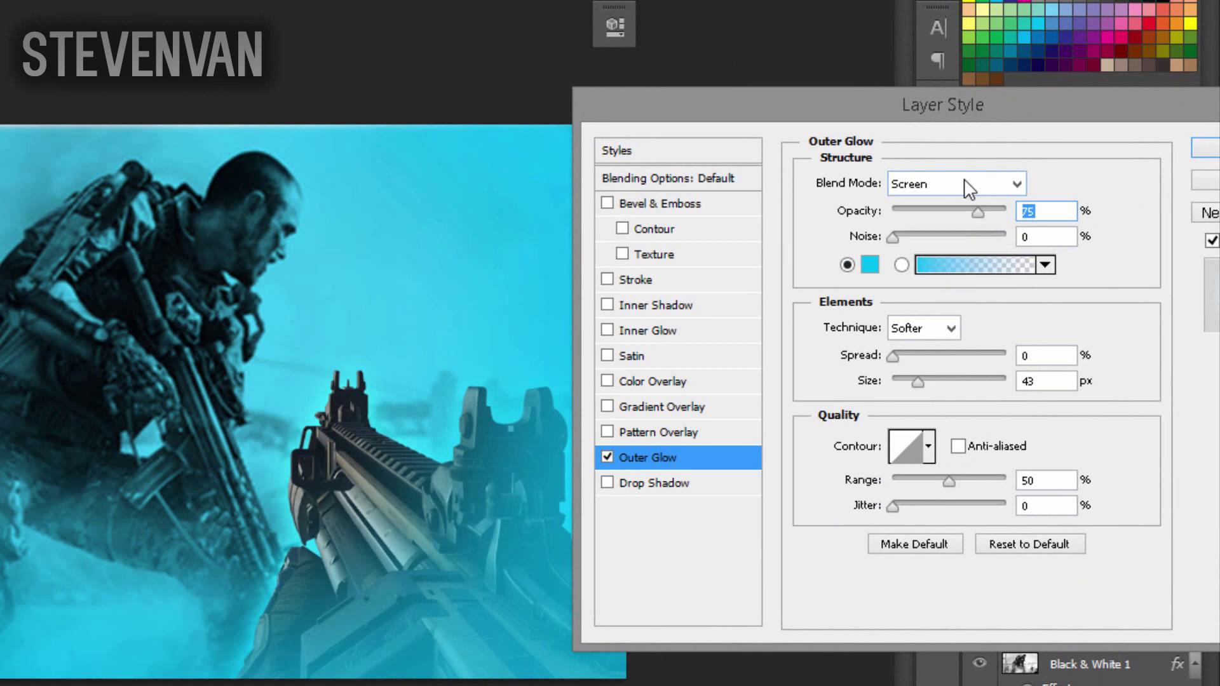
{"action": "left_click", "coordinate": [972, 184]}
{"action": "left_click", "coordinate": [904, 208]}
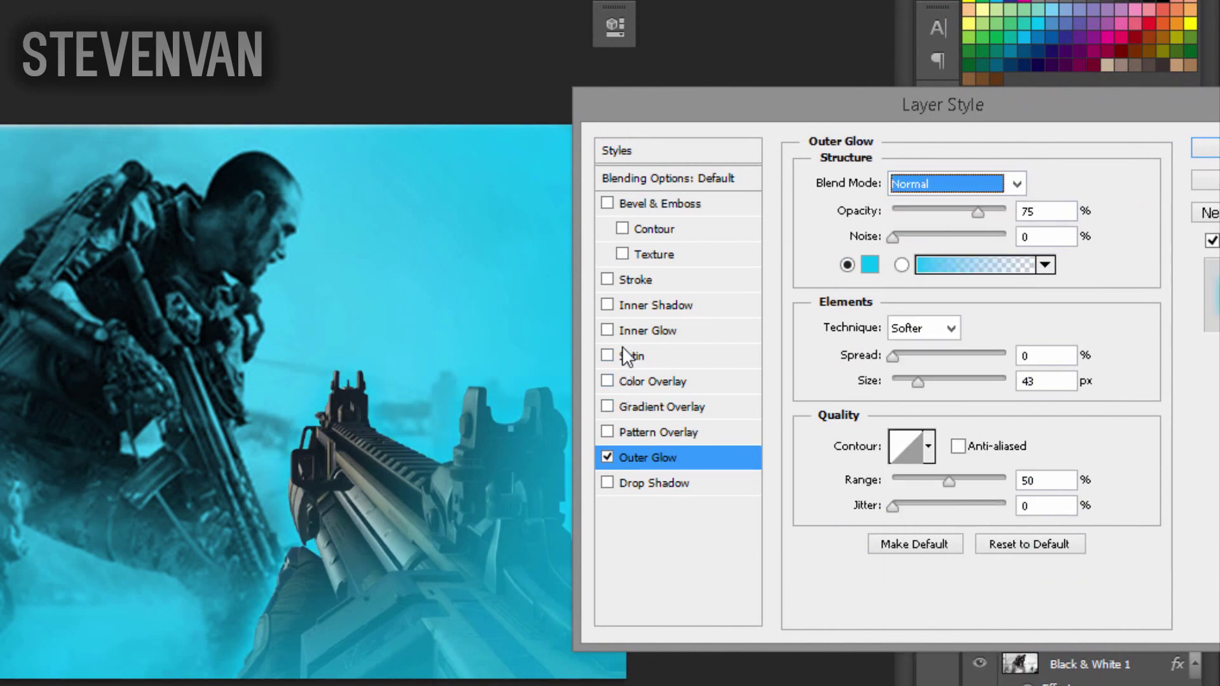
{"action": "key", "text": "Tab"}
Add a cyan 43 px inner glow in Normal blend mode and apply both glows
{"action": "left_click", "coordinate": [608, 331]}
{"action": "left_click", "coordinate": [901, 265]}
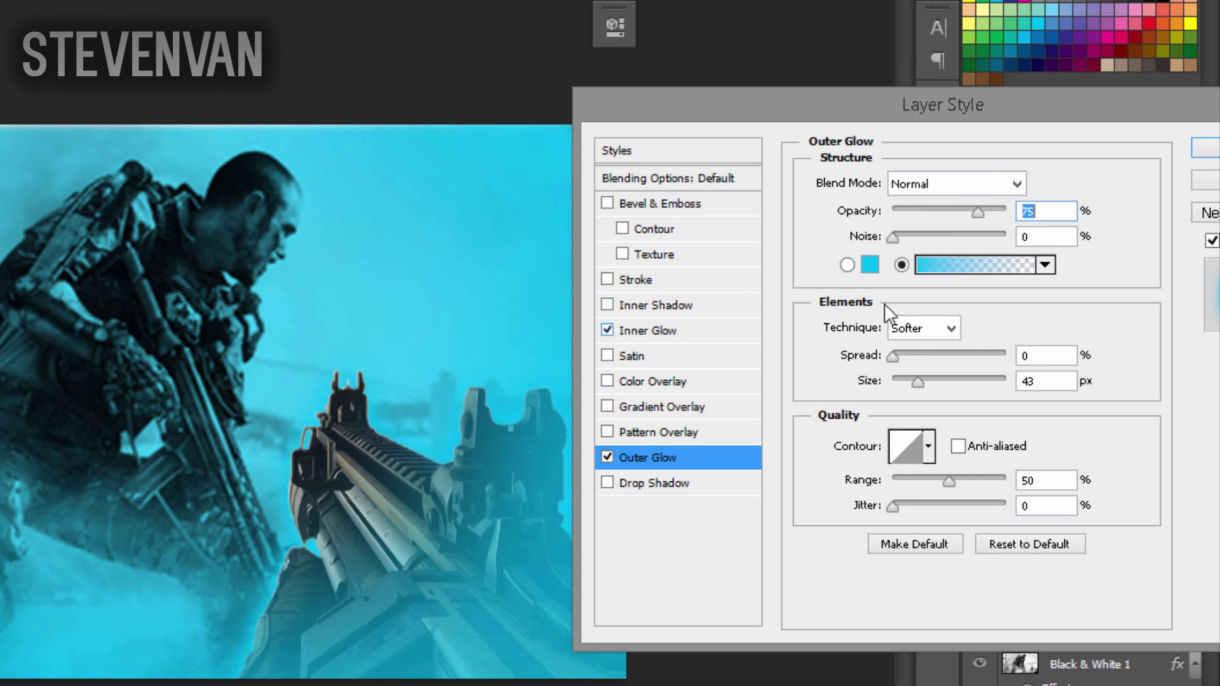
{"action": "left_click", "coordinate": [630, 331]}
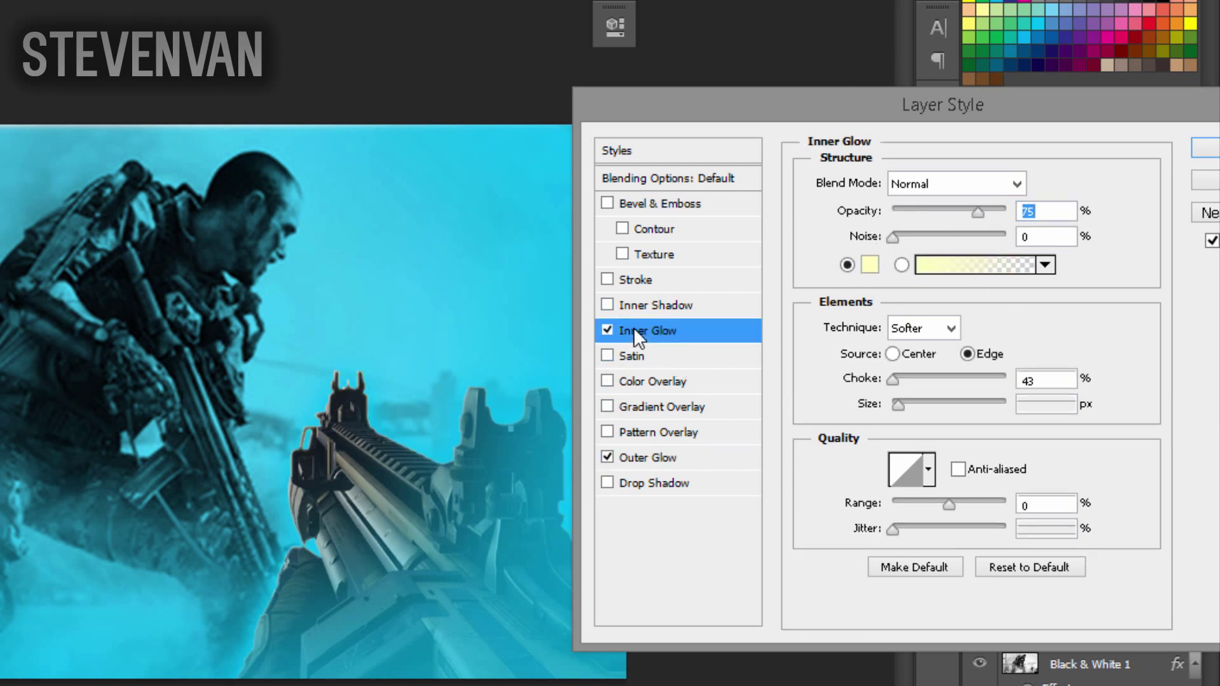
{"action": "left_click", "coordinate": [876, 266]}
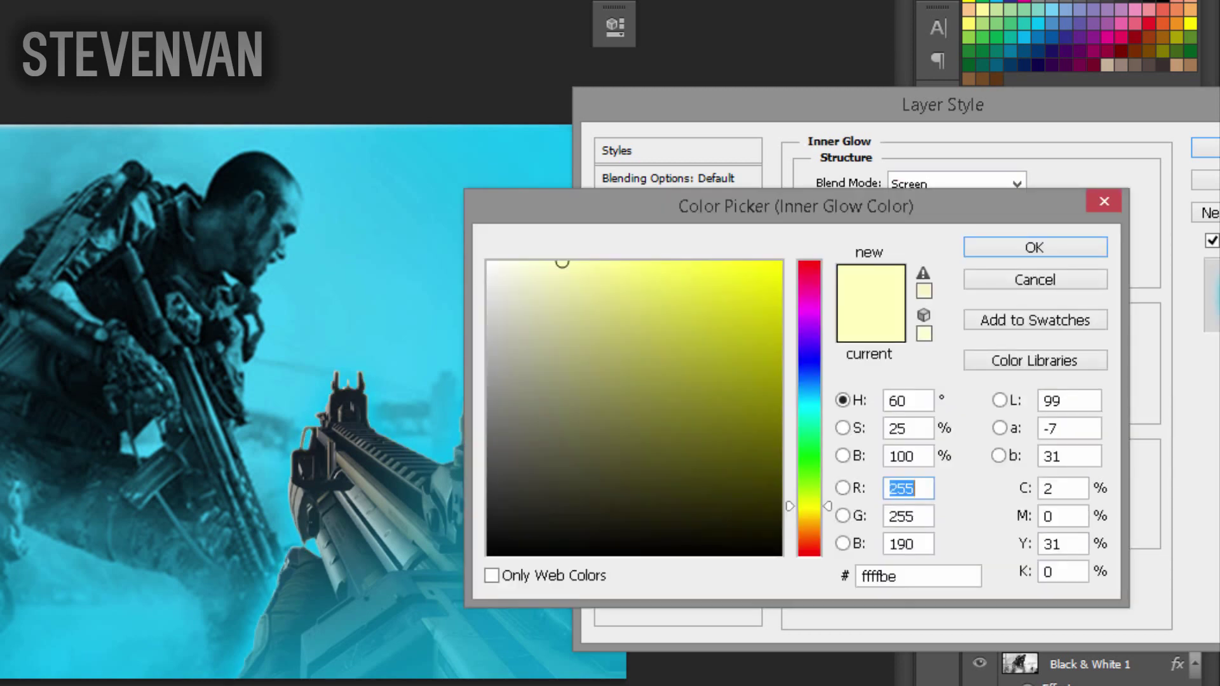
{"action": "left_click", "coordinate": [308, 444]}
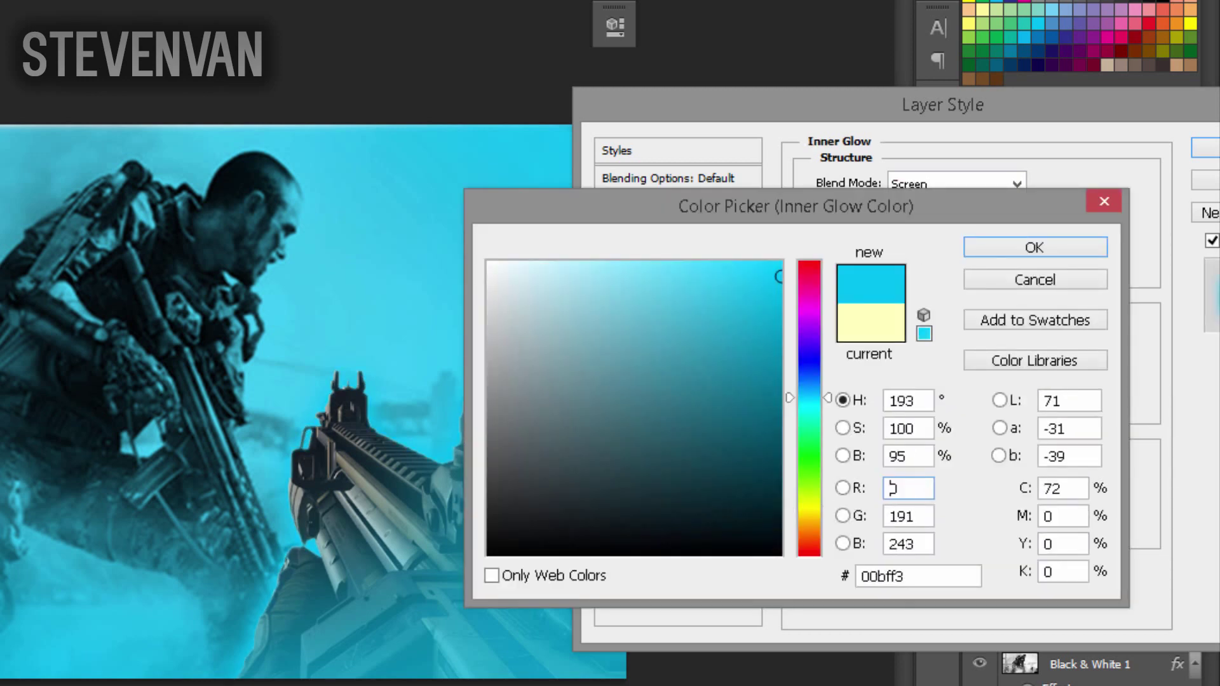
{"action": "left_click", "coordinate": [992, 250]}
{"action": "double_click", "coordinate": [1057, 404]}
{"action": "type", "text": "4"}
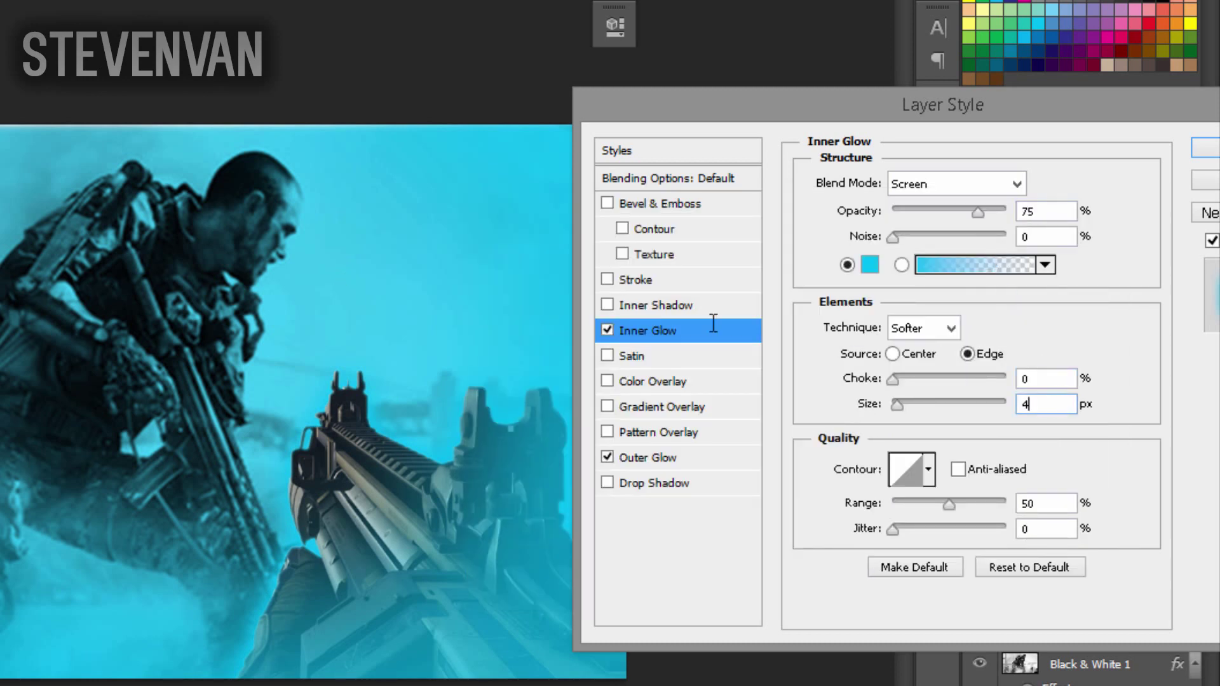
{"action": "type", "text": "3"}
{"action": "left_click", "coordinate": [910, 185]}
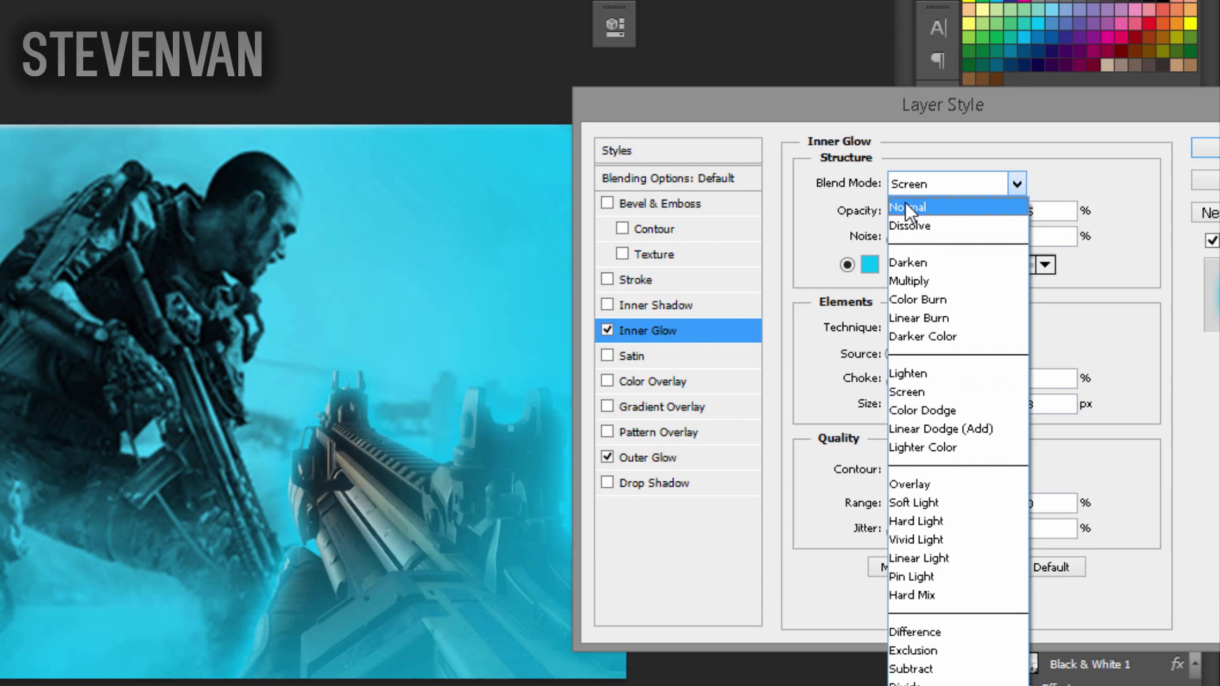
{"action": "left_click", "coordinate": [905, 201]}
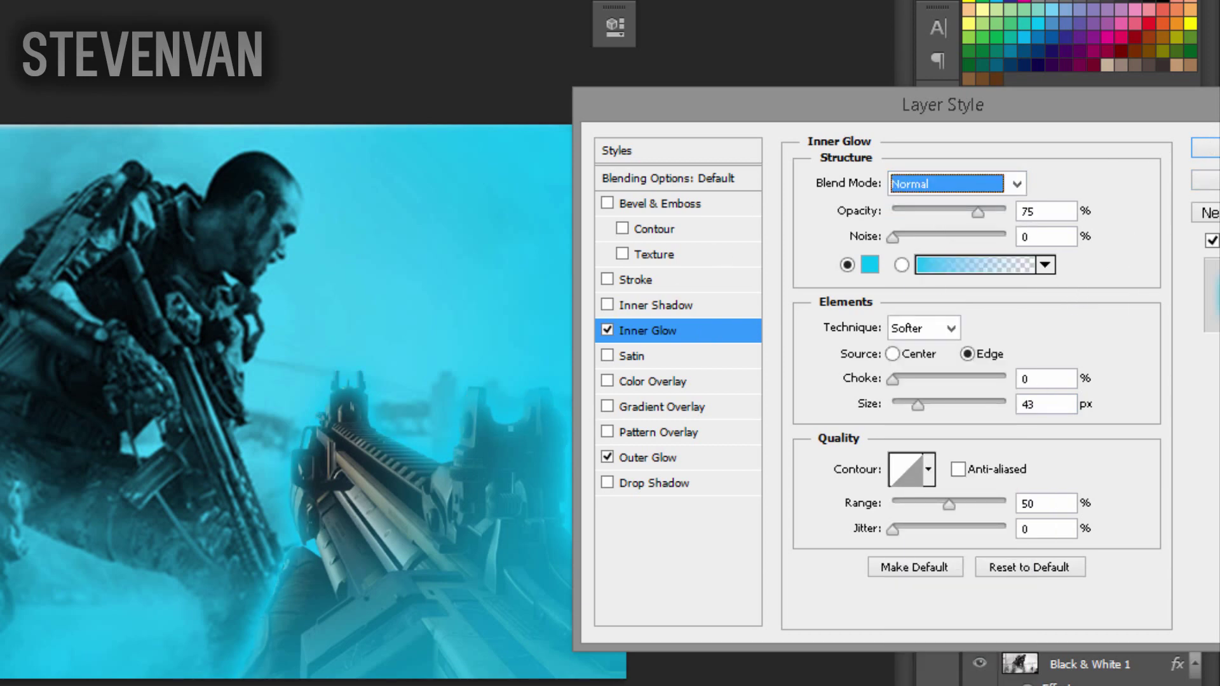
{"action": "left_click", "coordinate": [1205, 156]}
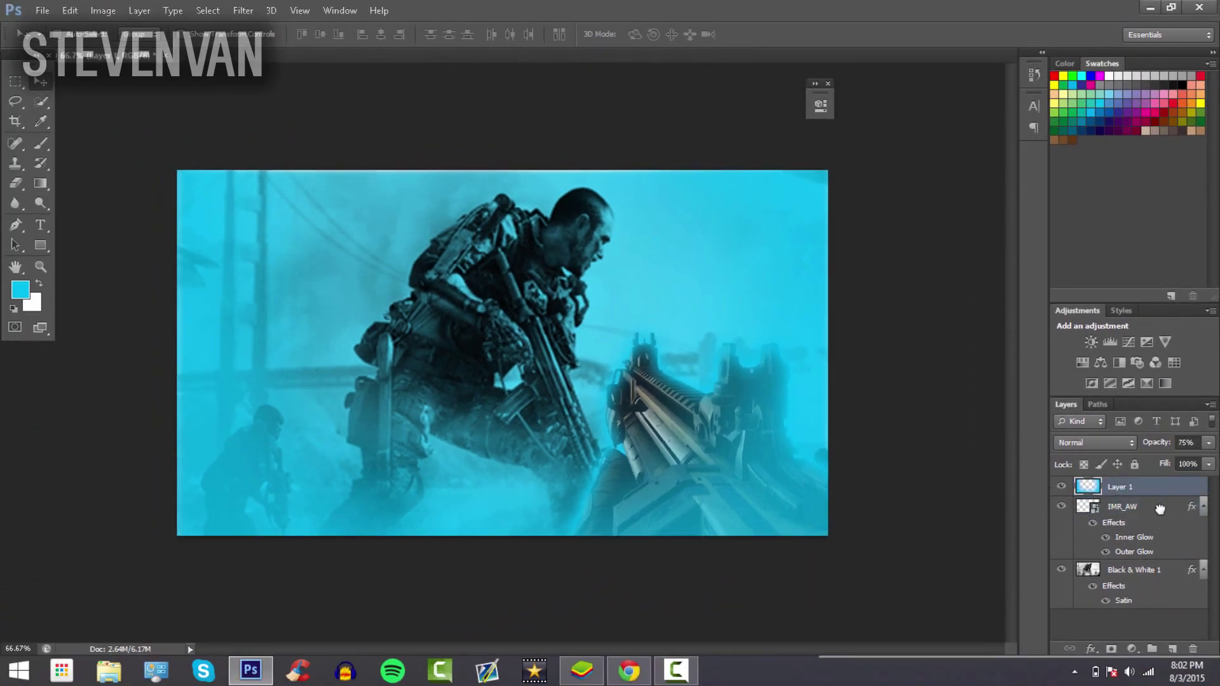
Move Layer 1 below Black & White 1, then scale Black & White 1 to about 103%
{"action": "left_click_drag", "start_coordinate": [1160, 508], "coordinate": [1143, 605]}
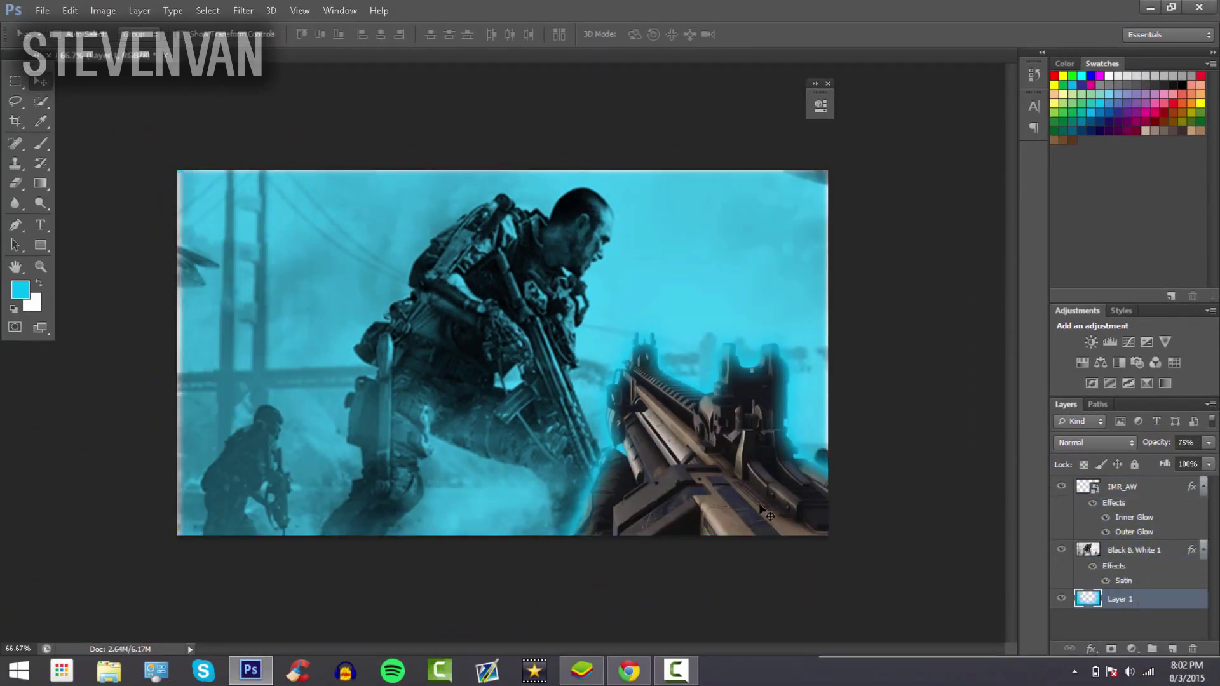
{"action": "left_click", "coordinate": [1141, 549]}
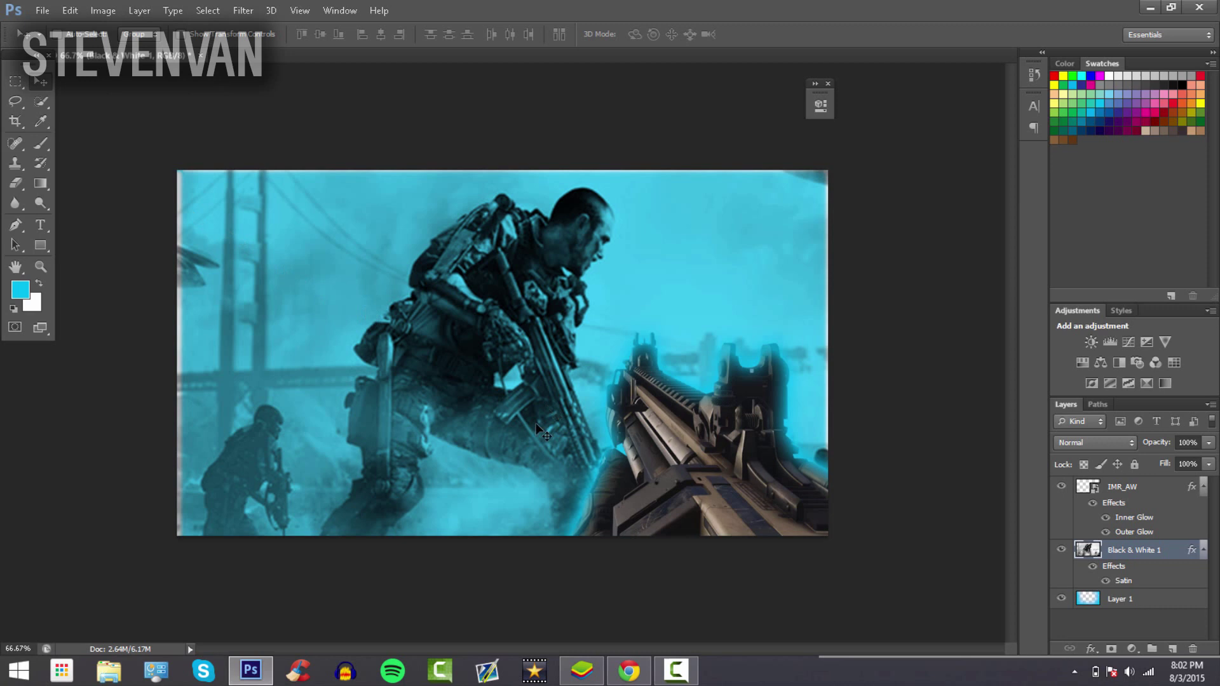
{"action": "key", "text": "ctrl+t"}
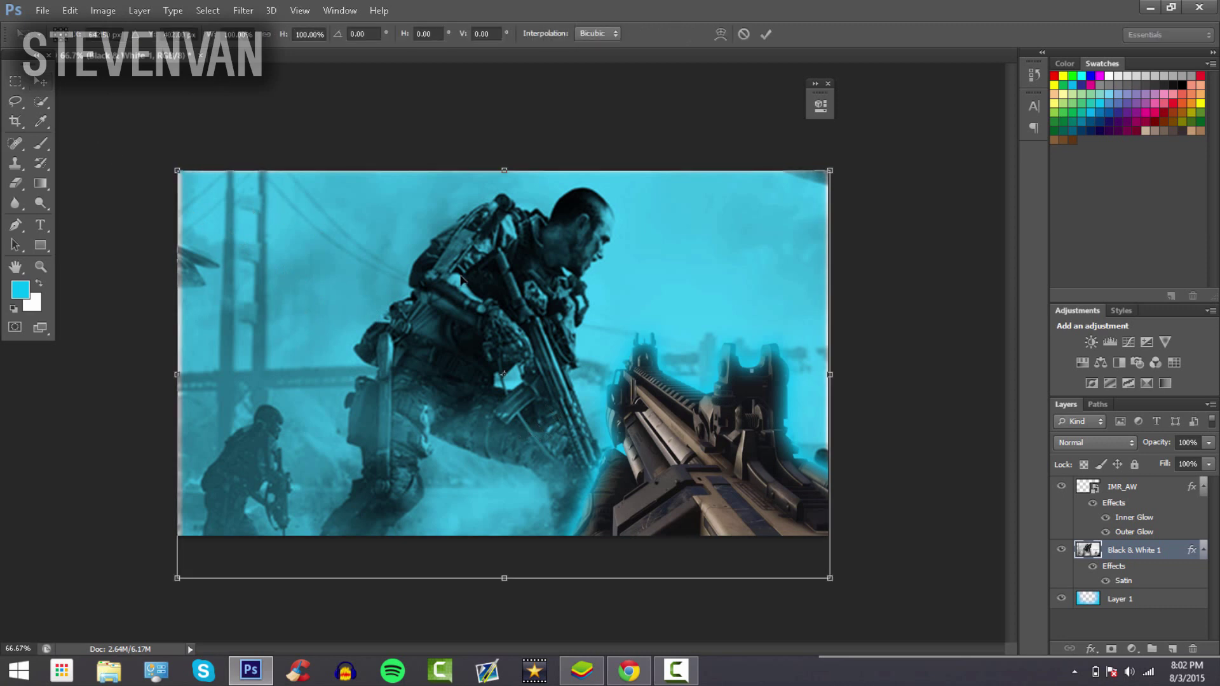
{"action": "left_click_drag", "start_coordinate": [832, 161], "coordinate": [840, 165]}
{"action": "left_click_drag", "start_coordinate": [170, 160], "coordinate": [159, 153]}
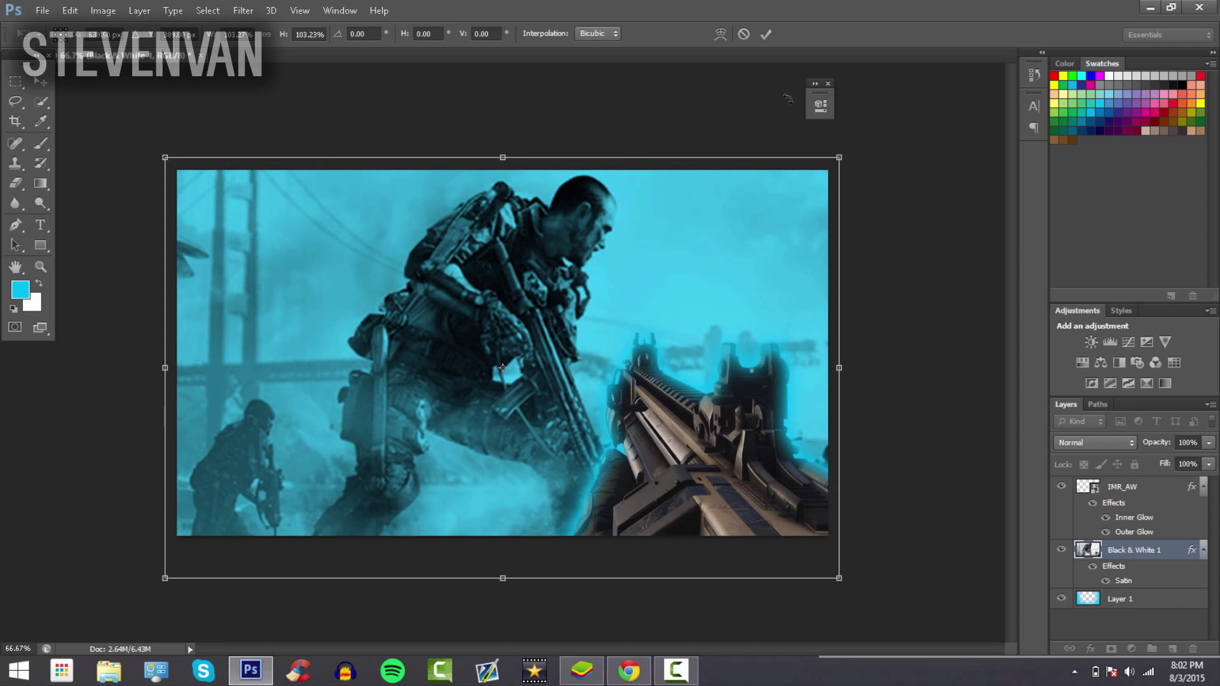
{"action": "left_click", "coordinate": [766, 34]}
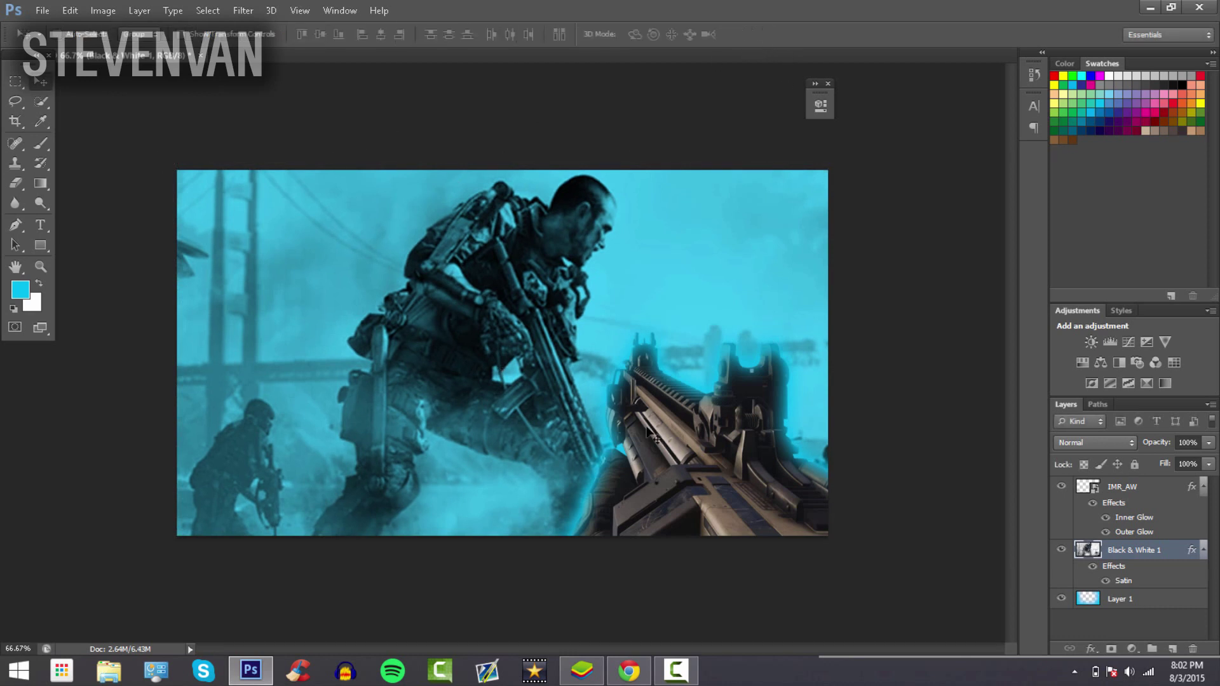
Change Black & White 1's Satin colour to dark teal 024659 and move Layer 1 back above it
{"action": "right_click", "coordinate": [1135, 556]}
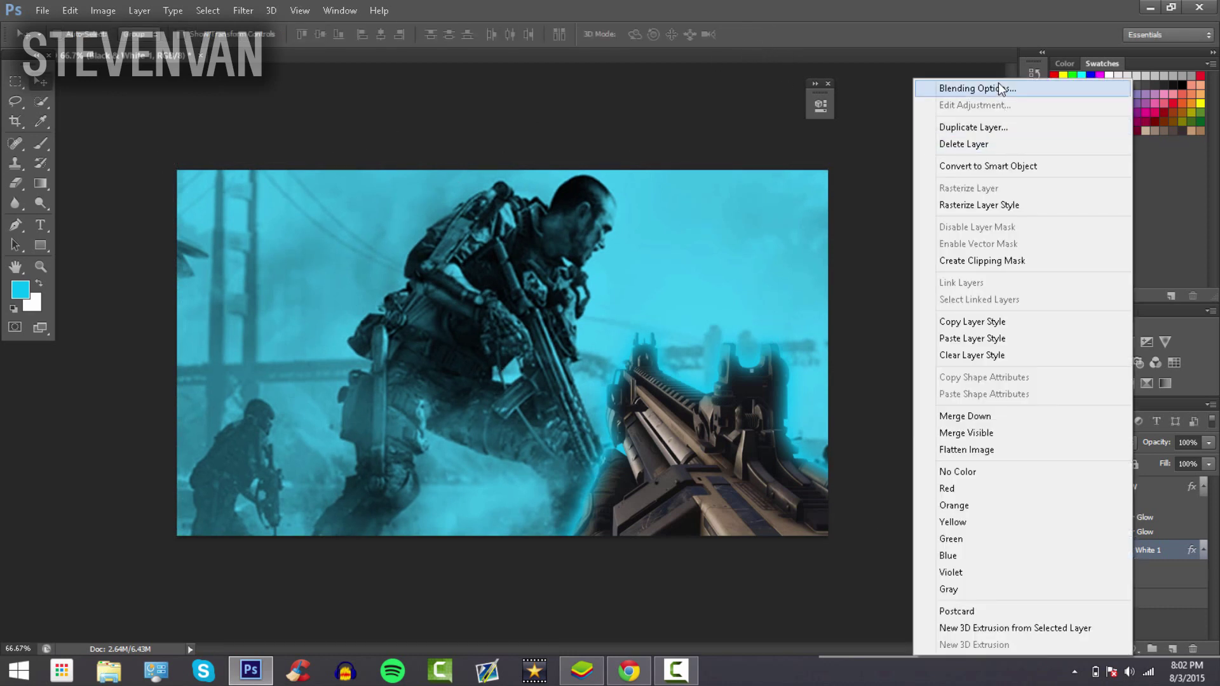
{"action": "left_click", "coordinate": [928, 87]}
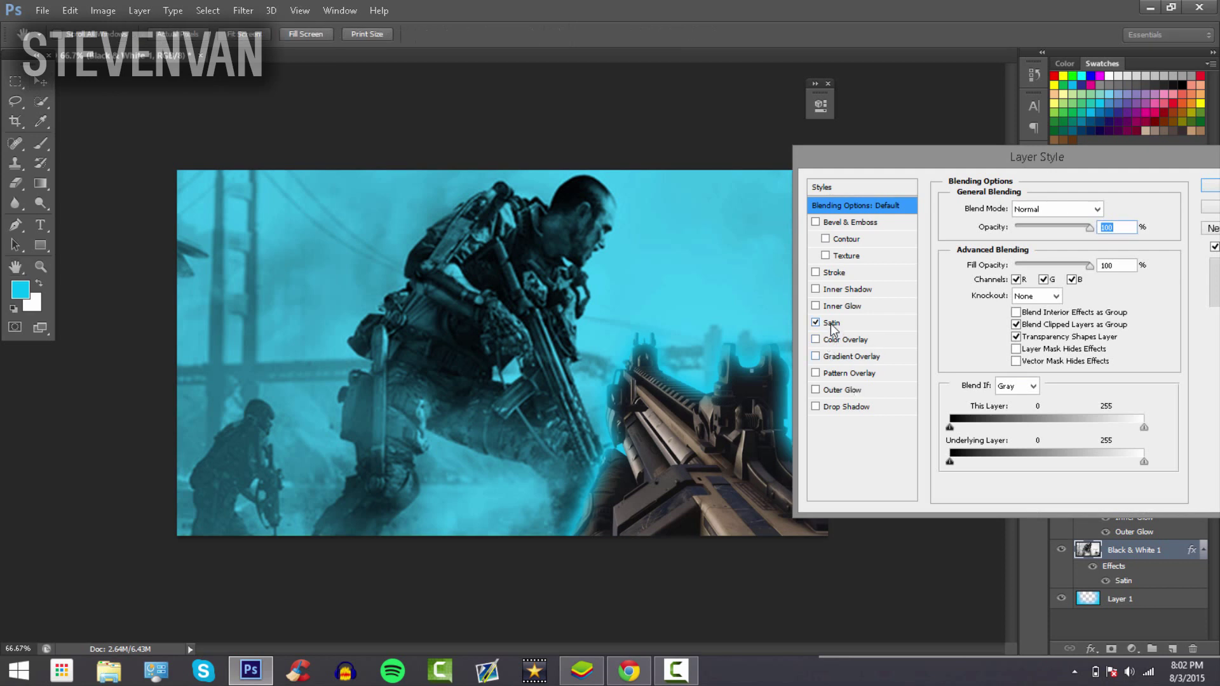
{"action": "left_click", "coordinate": [831, 323]}
{"action": "left_click", "coordinate": [1110, 209]}
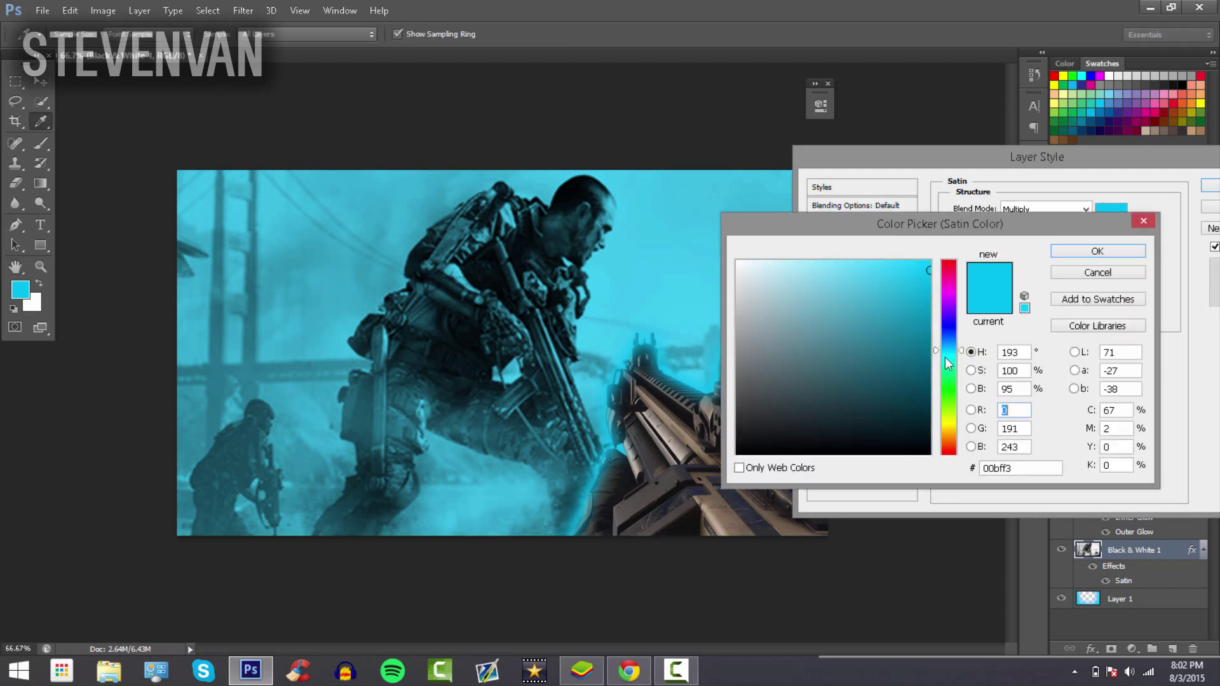
{"action": "left_click", "coordinate": [920, 401]}
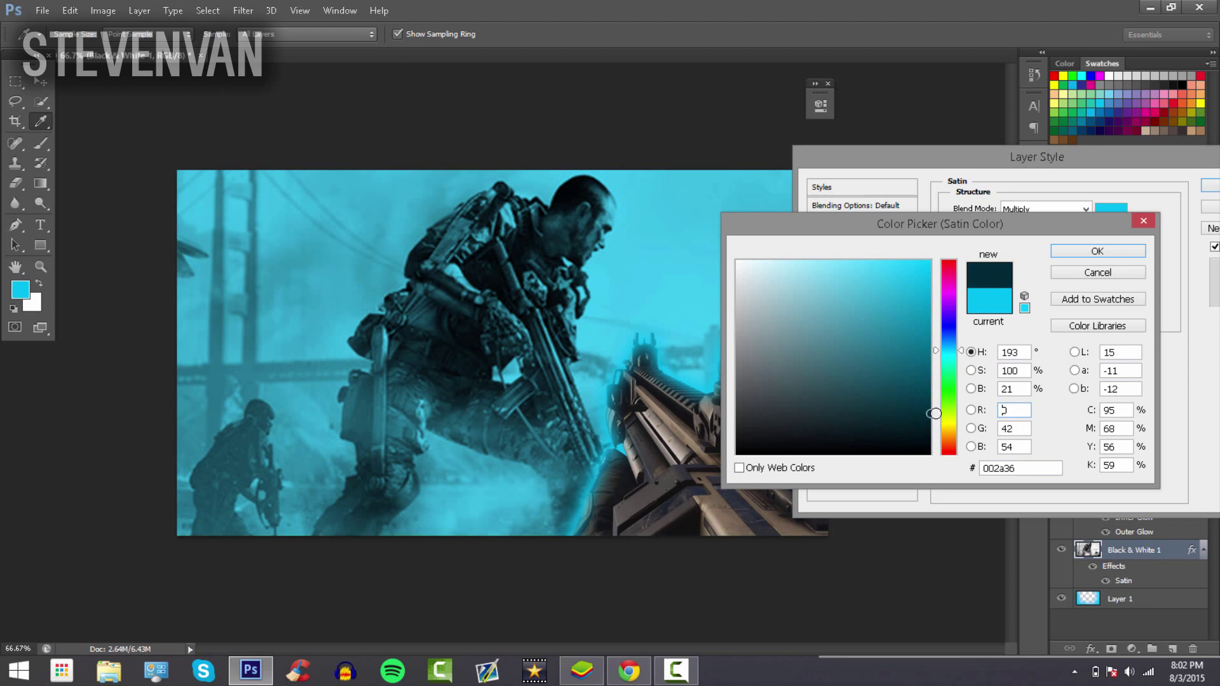
{"action": "left_click", "coordinate": [925, 389]}
{"action": "left_click", "coordinate": [927, 387]}
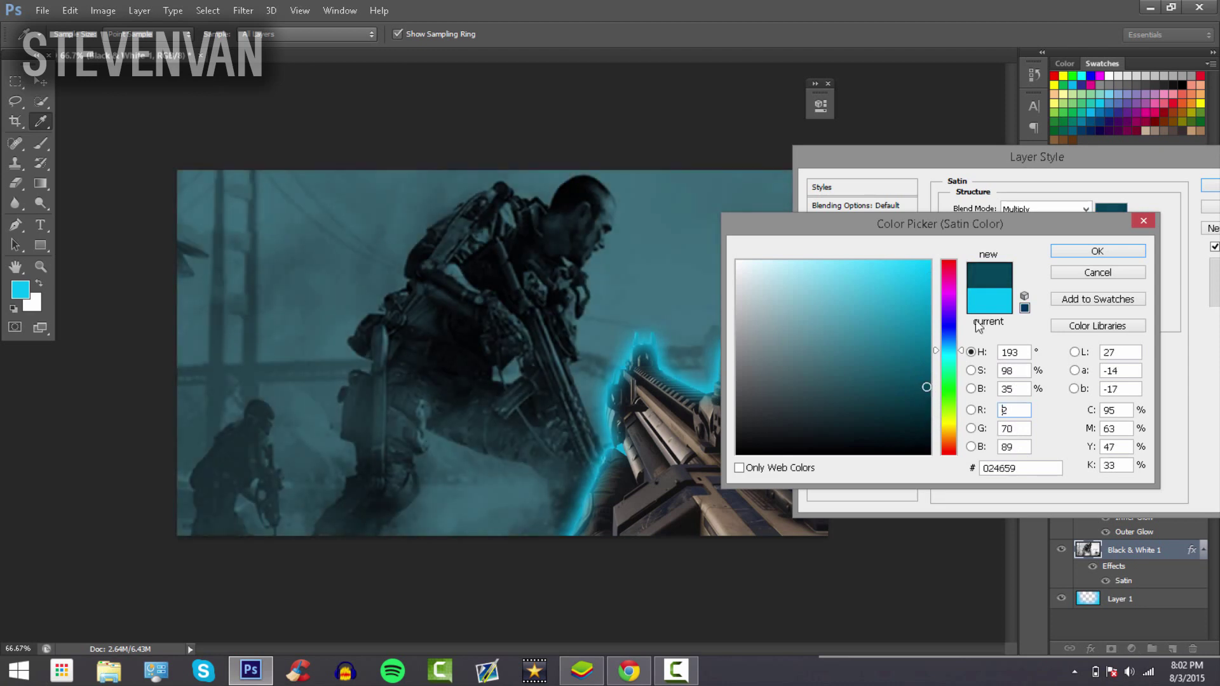
{"action": "left_click", "coordinate": [1098, 251]}
{"action": "left_click", "coordinate": [1211, 186]}
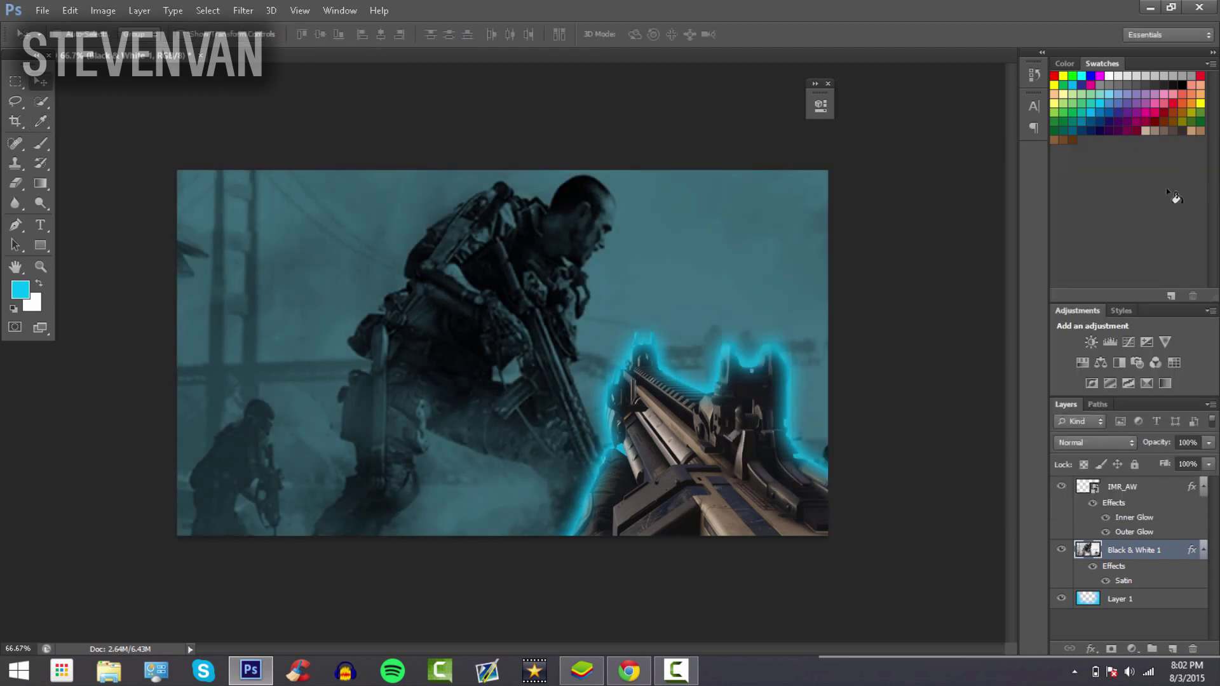
{"action": "left_click_drag", "start_coordinate": [1134, 601], "coordinate": [1147, 549]}
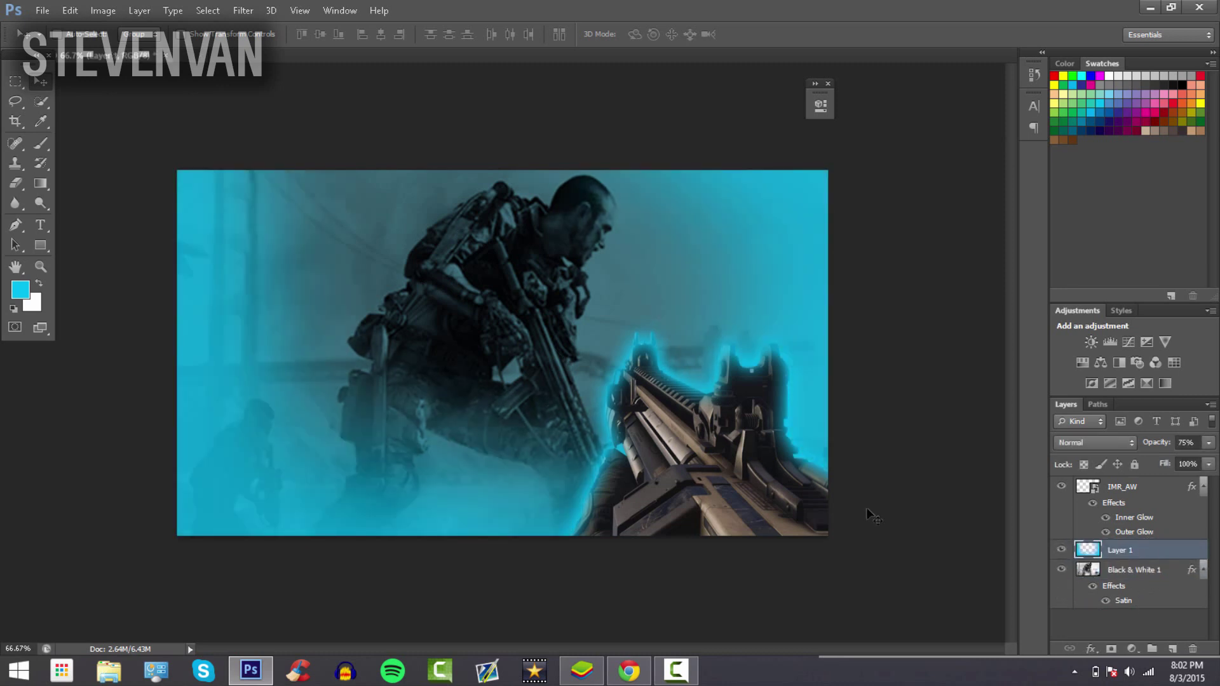
Add the LEGENDARY text line and slide it across the top of the image
{"action": "left_click", "coordinate": [41, 225]}
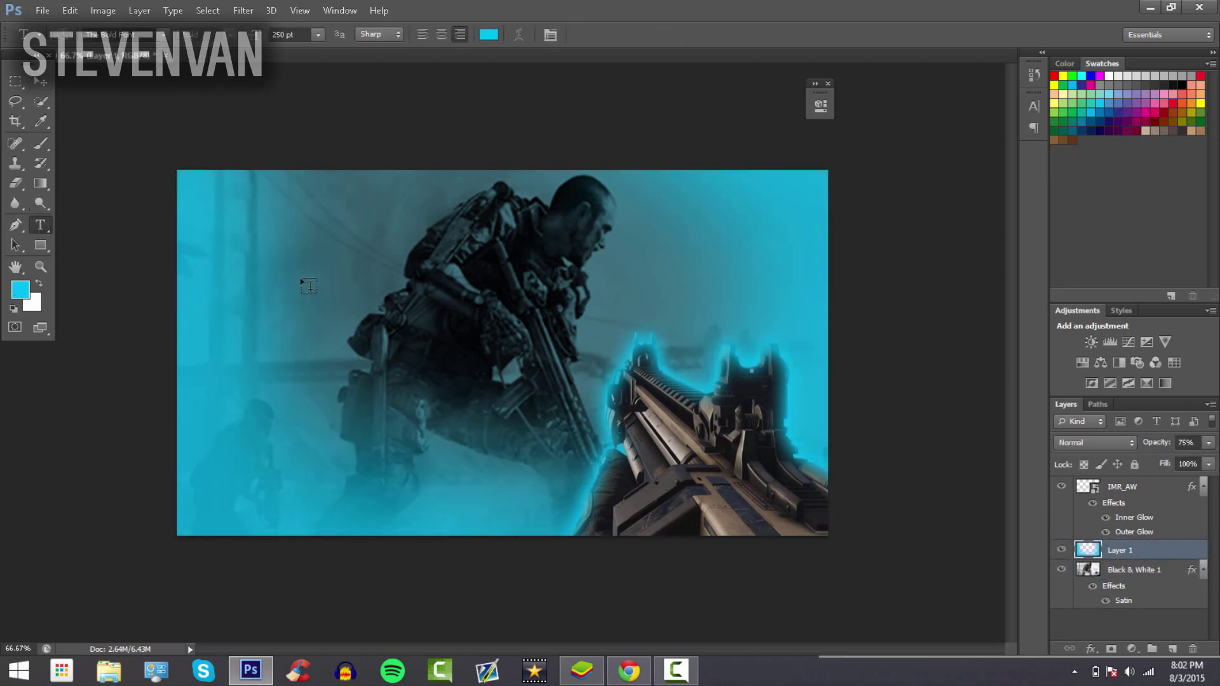
{"action": "left_click", "coordinate": [301, 281]}
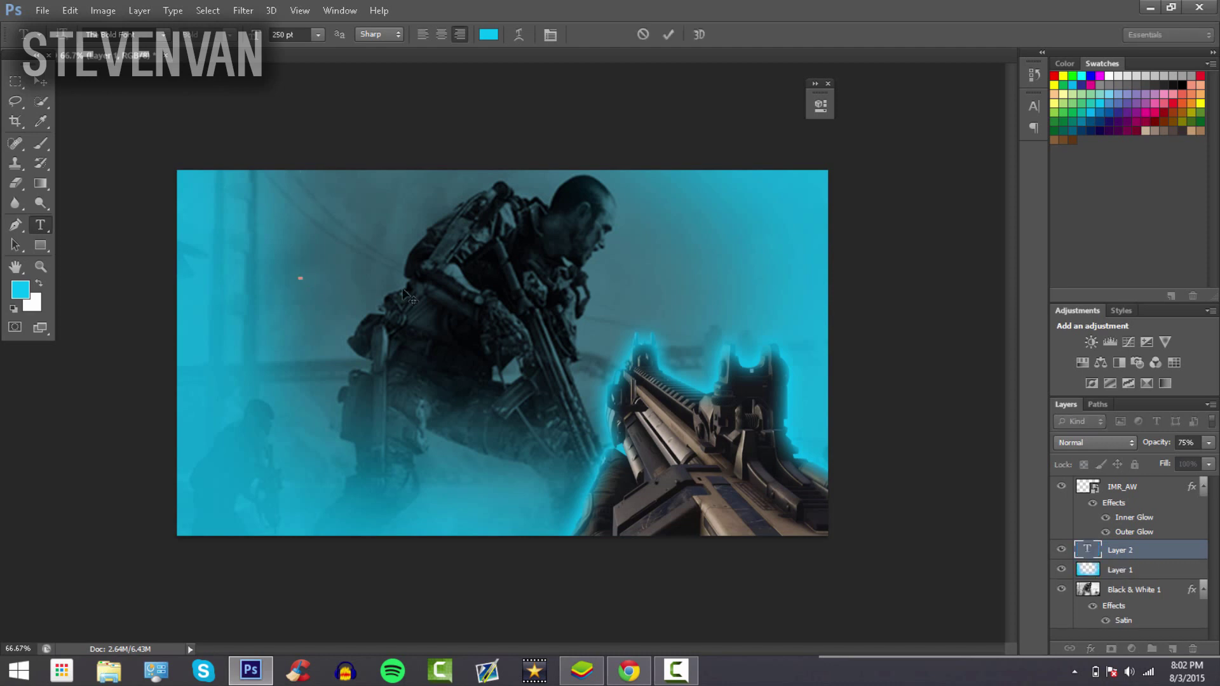
{"action": "type", "text": "LEN"}
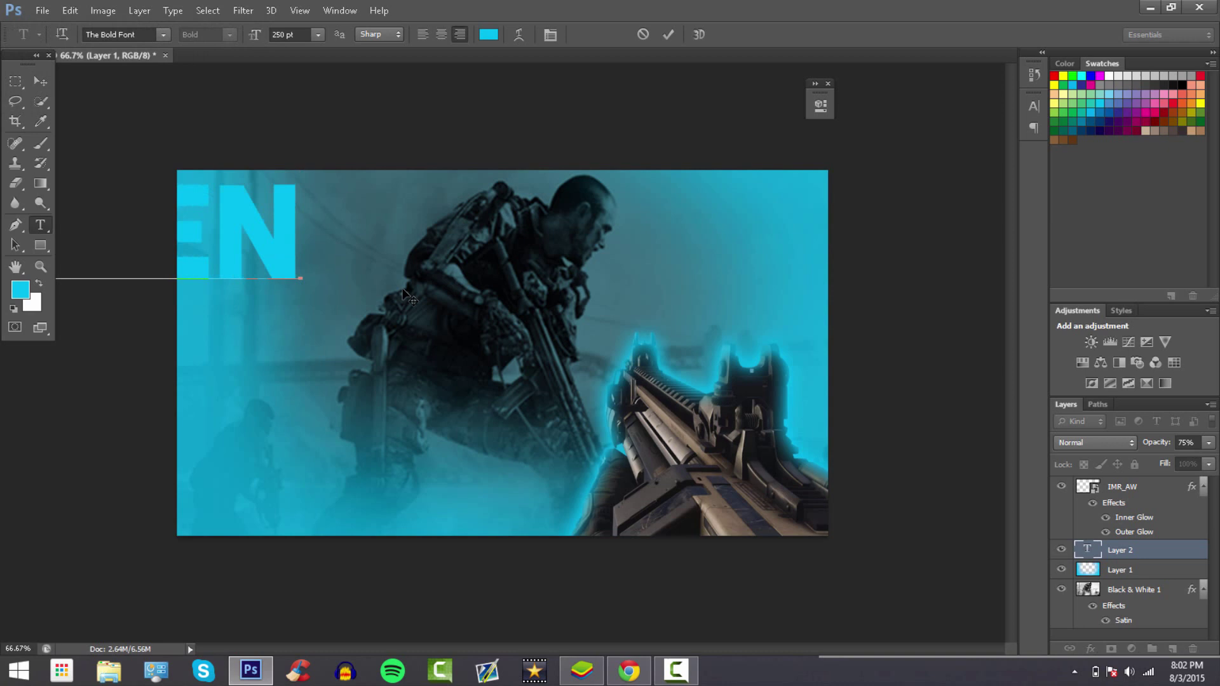
{"action": "type", "text": "DARY"}
{"action": "left_click", "coordinate": [38, 80]}
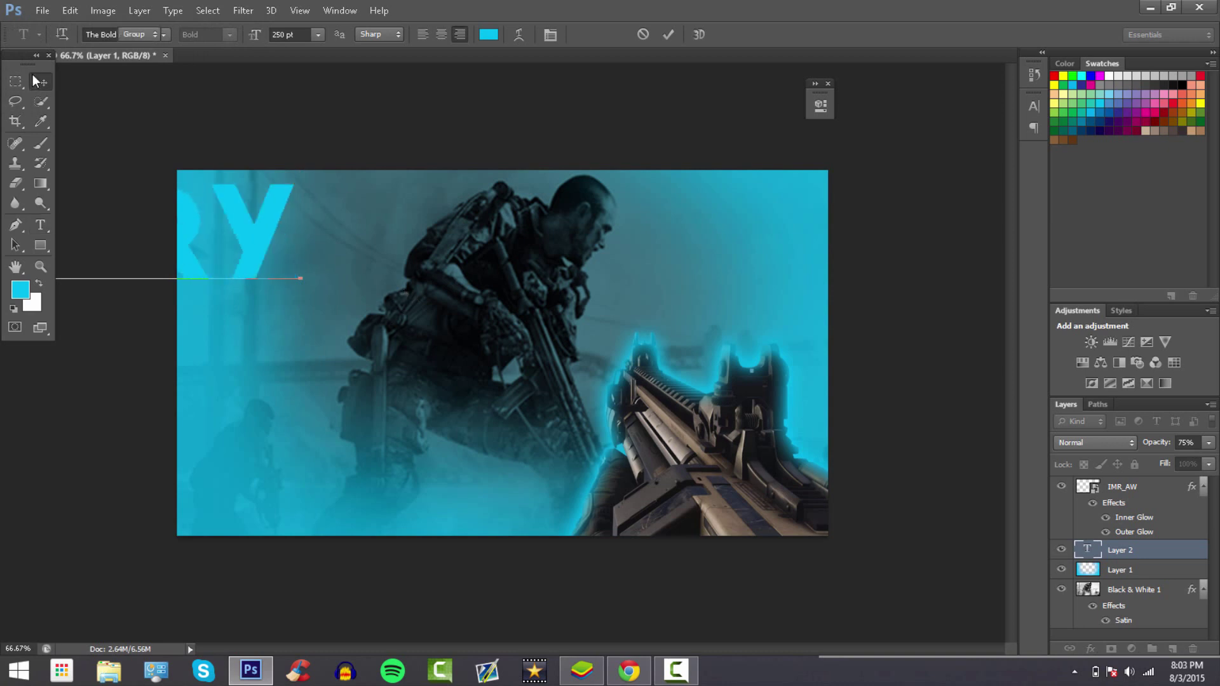
{"action": "left_click_drag", "start_coordinate": [370, 253], "coordinate": [916, 266]}
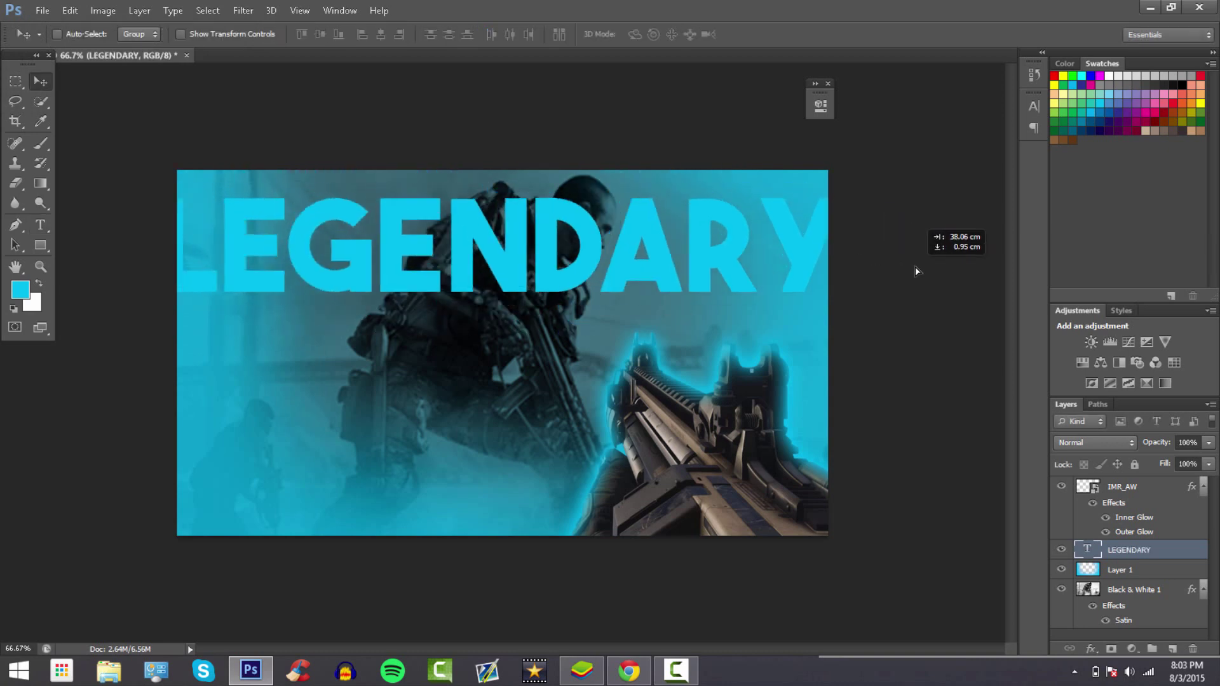
Resize LEGENDARY to 150 pt and move it up and left near the top
{"action": "left_click", "coordinate": [40, 225]}
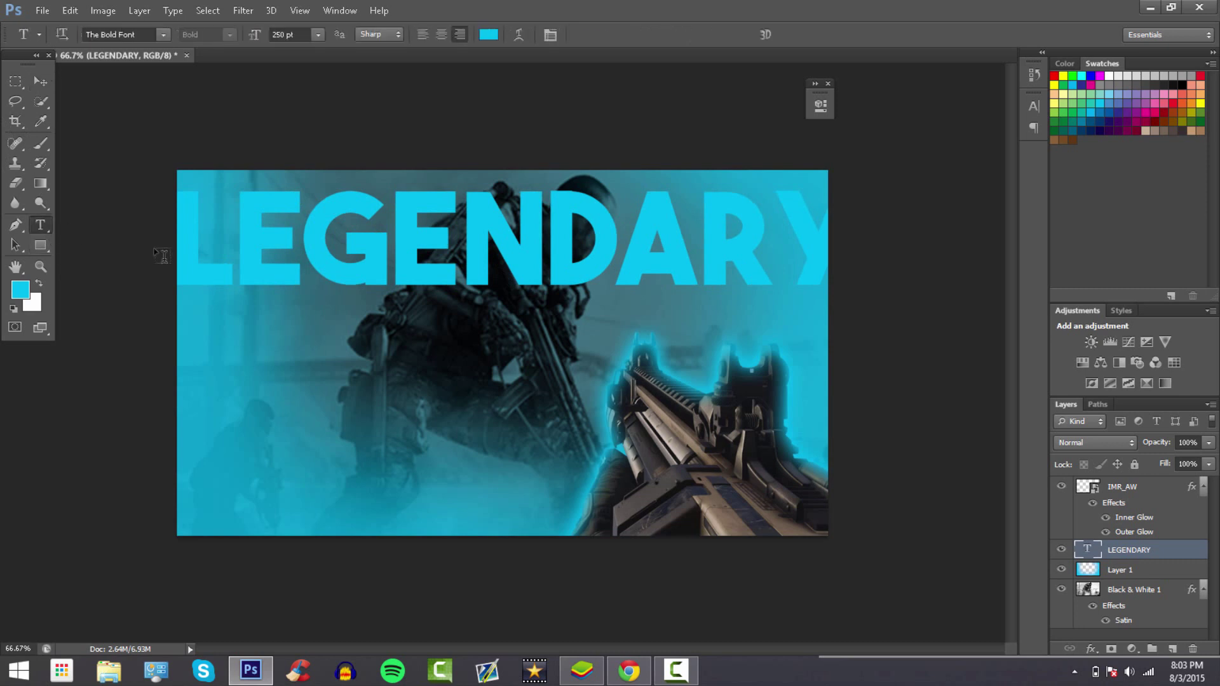
{"action": "double_click", "coordinate": [381, 235]}
{"action": "double_click", "coordinate": [277, 36]}
{"action": "type", "text": "150"}
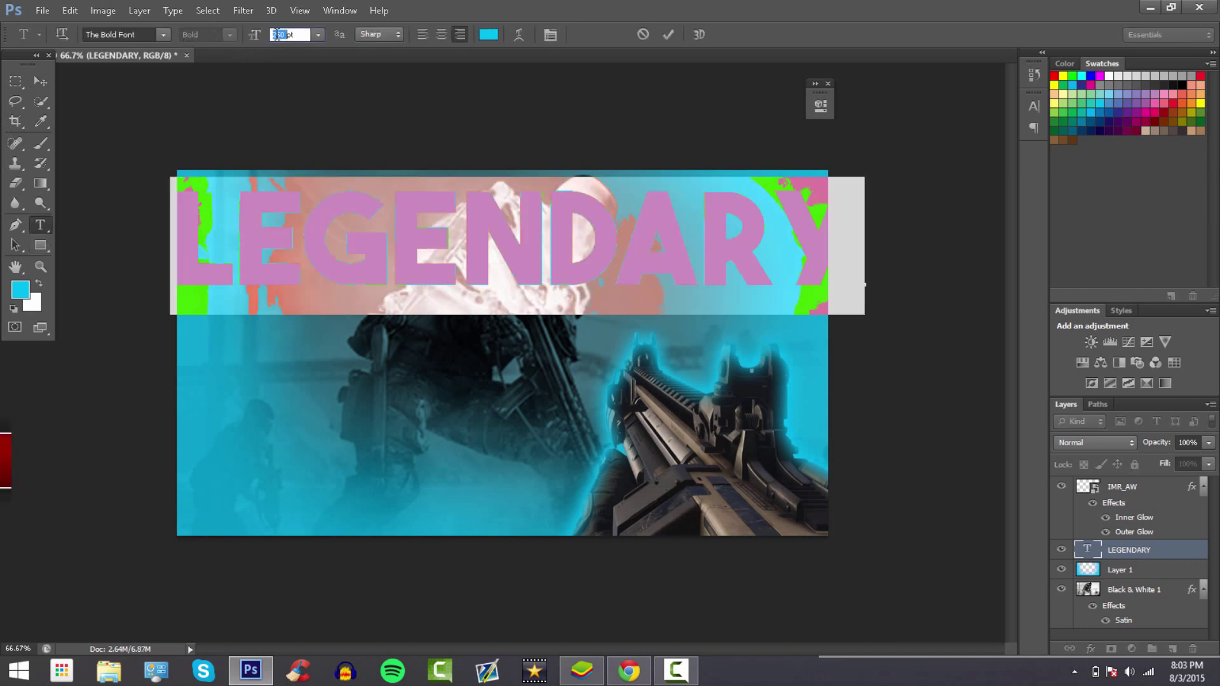
{"action": "key", "text": "Return"}
{"action": "left_click", "coordinate": [40, 82]}
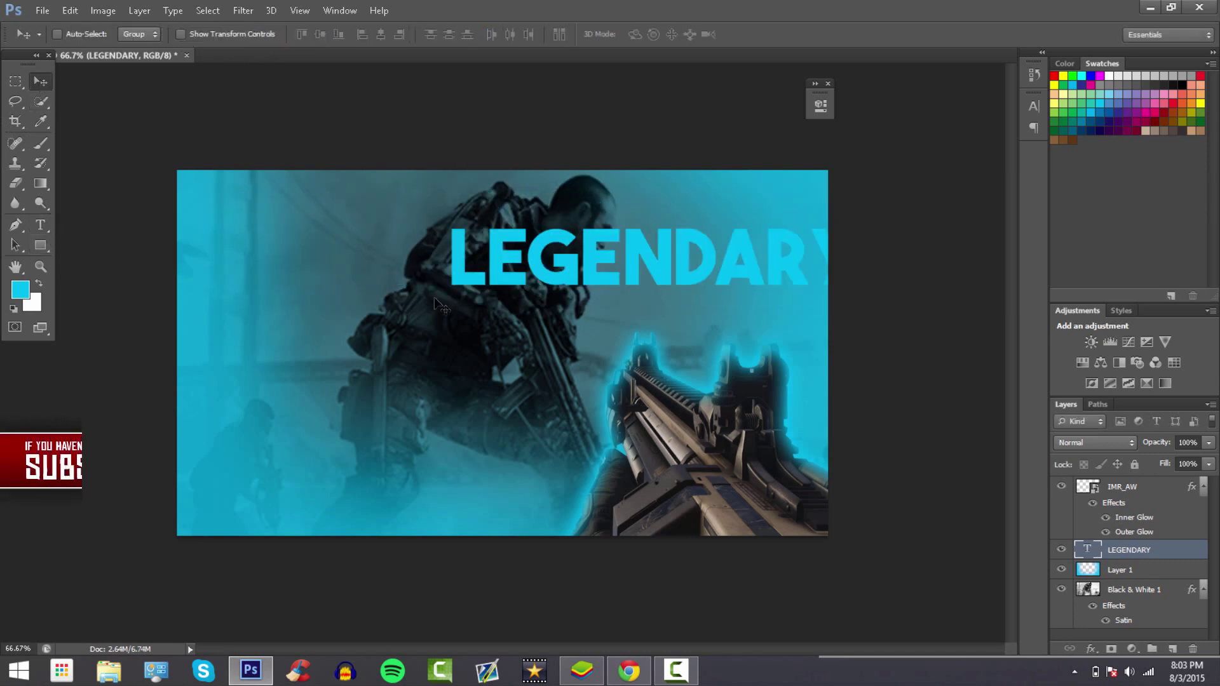
{"action": "left_click_drag", "start_coordinate": [428, 303], "coordinate": [239, 277]}
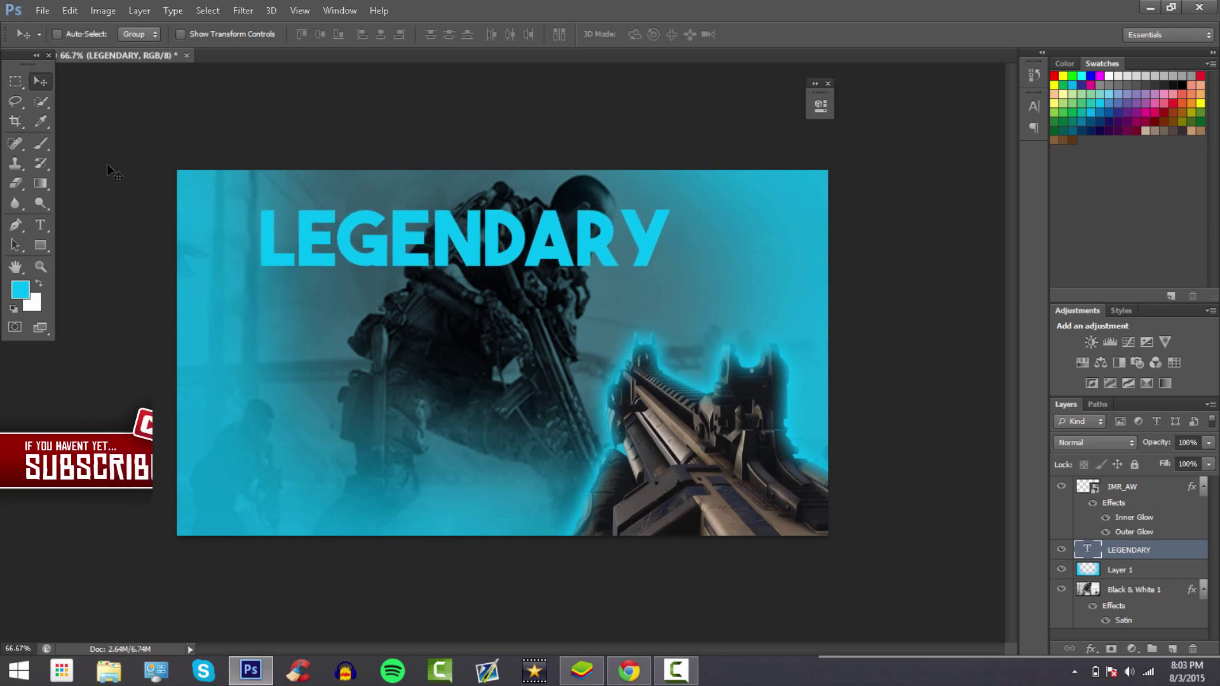
Type SUPPLY DROP as a new text layer and position it beneath LEGENDARY
{"action": "left_click", "coordinate": [40, 225]}
{"action": "left_click", "coordinate": [373, 453]}
{"action": "type", "text": "SUPL"}
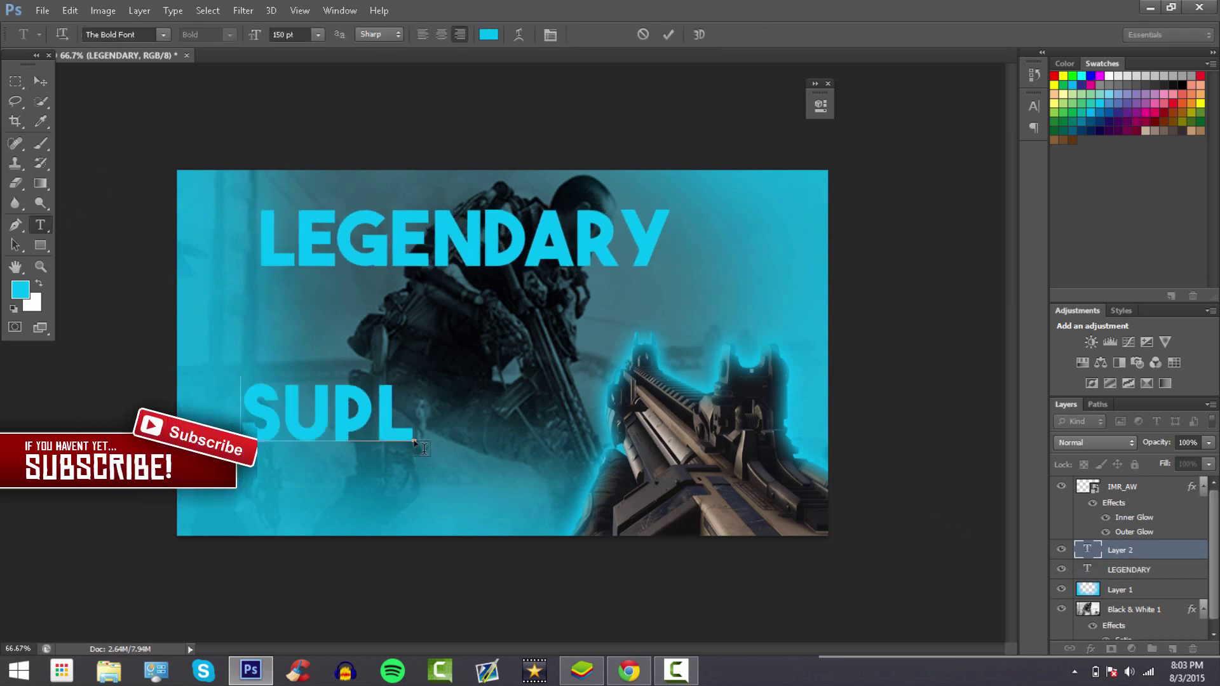
{"action": "key", "text": "BackSpace"}
{"action": "type", "text": "PLY"}
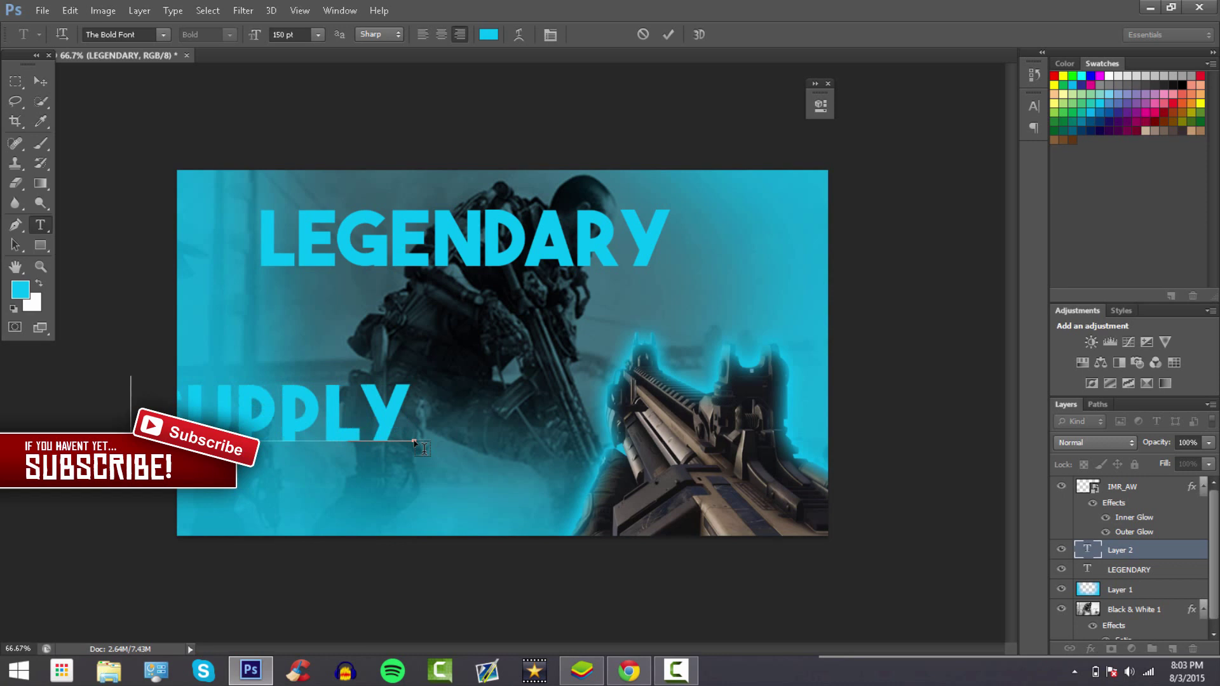
{"action": "type", "text": " DROP"}
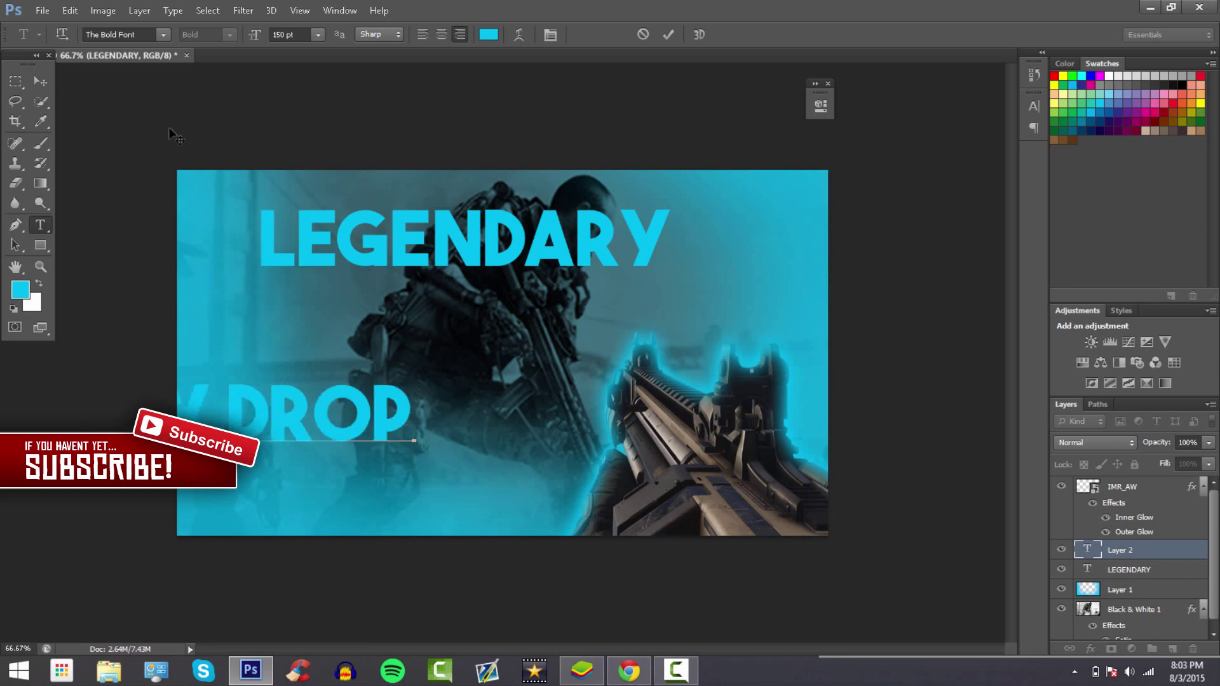
{"action": "left_click", "coordinate": [40, 81]}
{"action": "left_click_drag", "start_coordinate": [438, 385], "coordinate": [715, 277]}
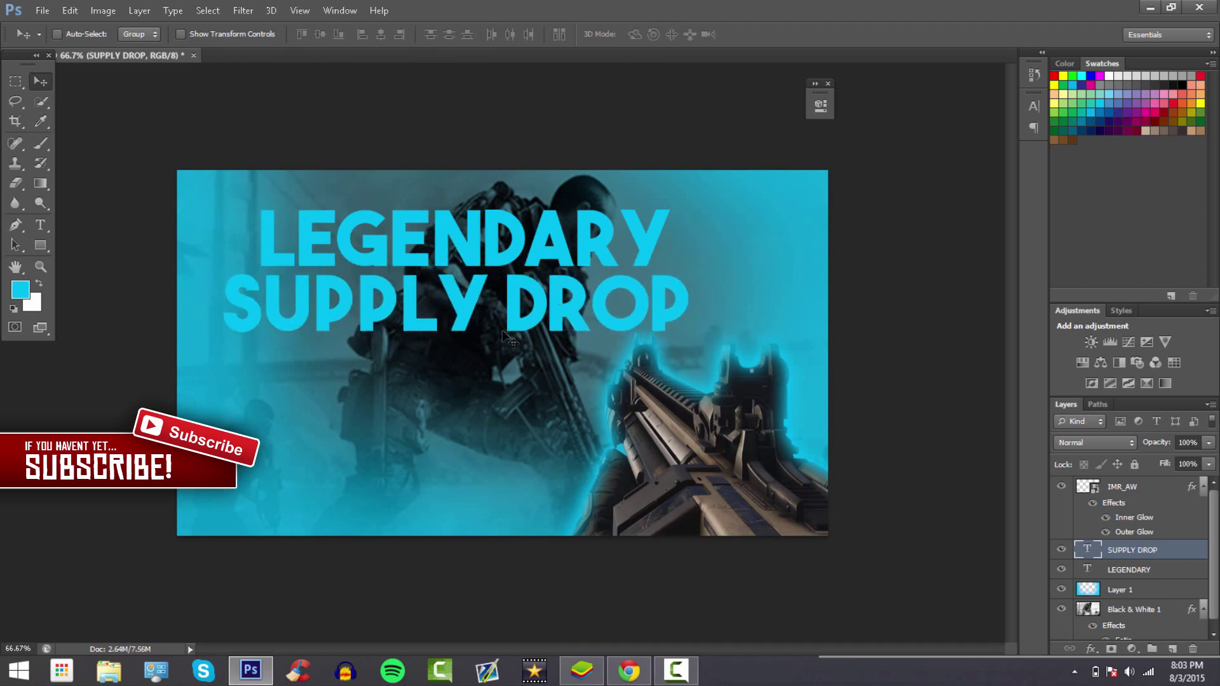
{"action": "left_click_drag", "start_coordinate": [502, 330], "coordinate": [547, 323]}
{"action": "key", "text": "shift+Down"}
{"action": "key", "text": "shift+Down"}
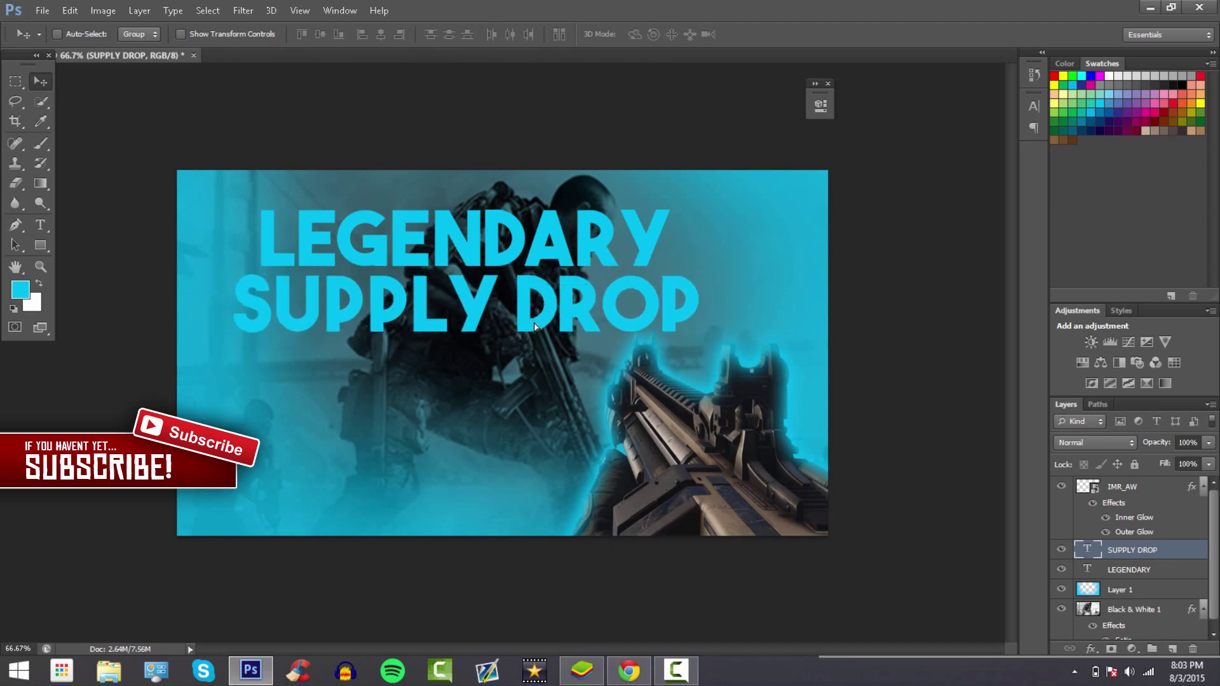
Try an exclamation mark at the end of SUPPLY DROP, remove it, and commit the text
{"action": "left_click", "coordinate": [40, 225]}
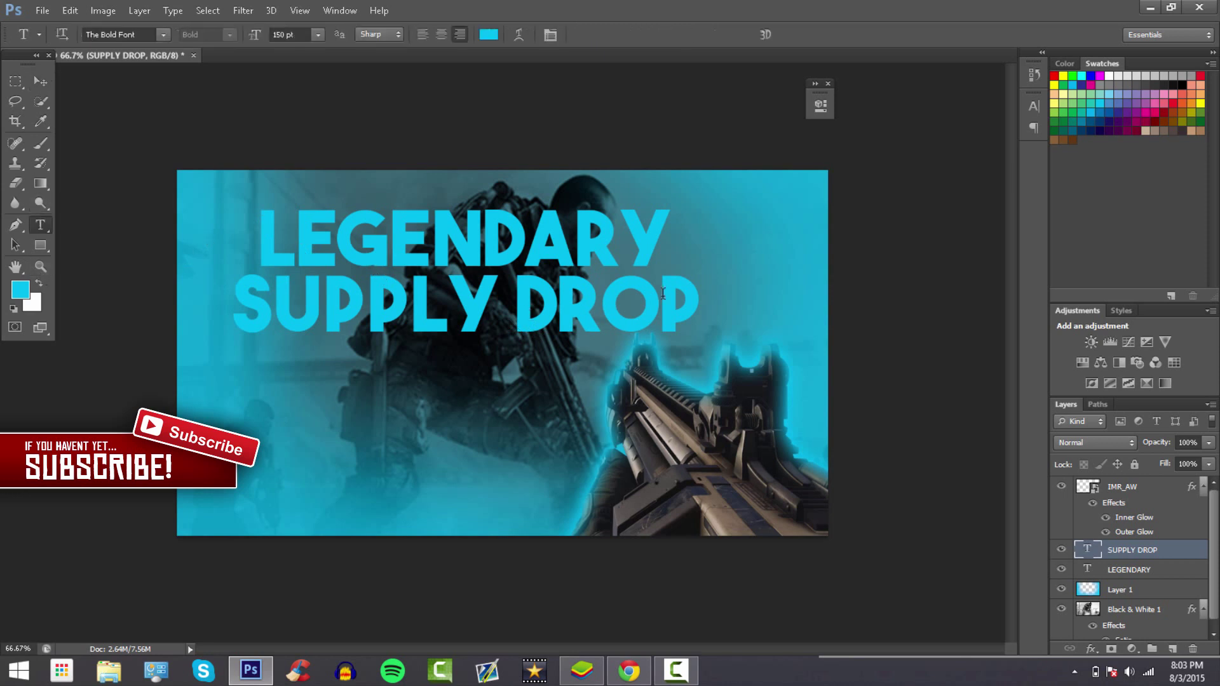
{"action": "left_click", "coordinate": [691, 288]}
{"action": "type", "text": "!"}
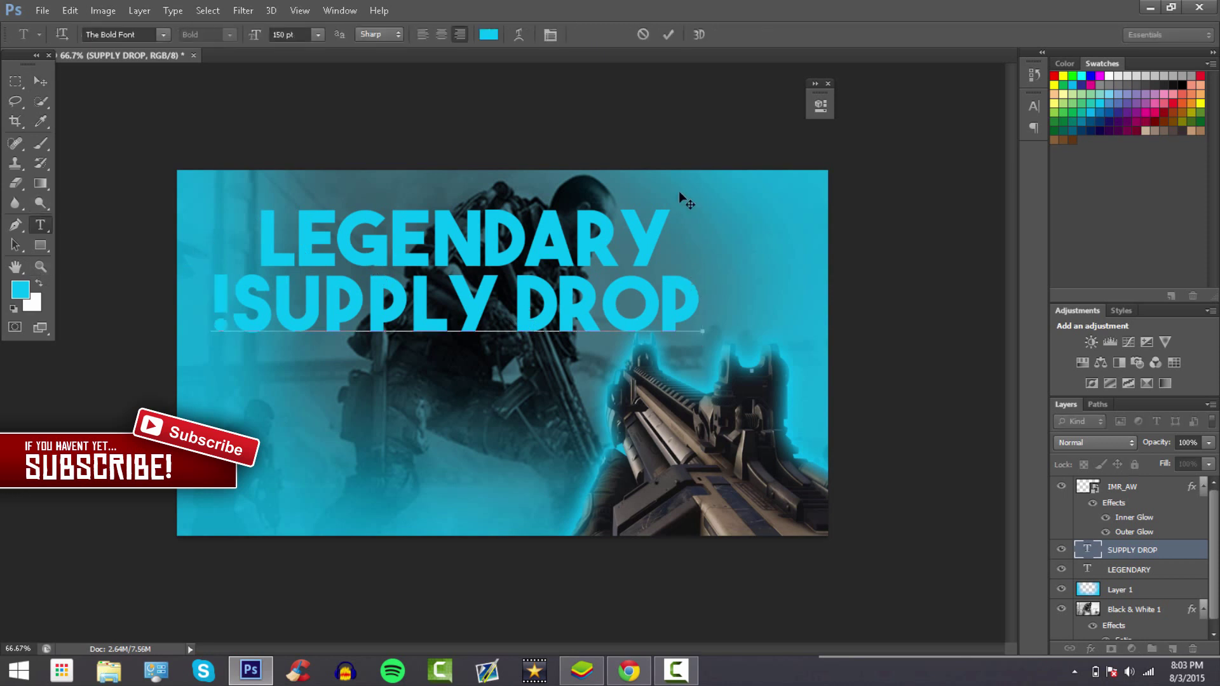
{"action": "key", "text": "BackSpace"}
{"action": "key", "text": "End"}
{"action": "type", "text": "!"}
{"action": "key", "text": "BackSpace"}
{"action": "left_click", "coordinate": [669, 34]}
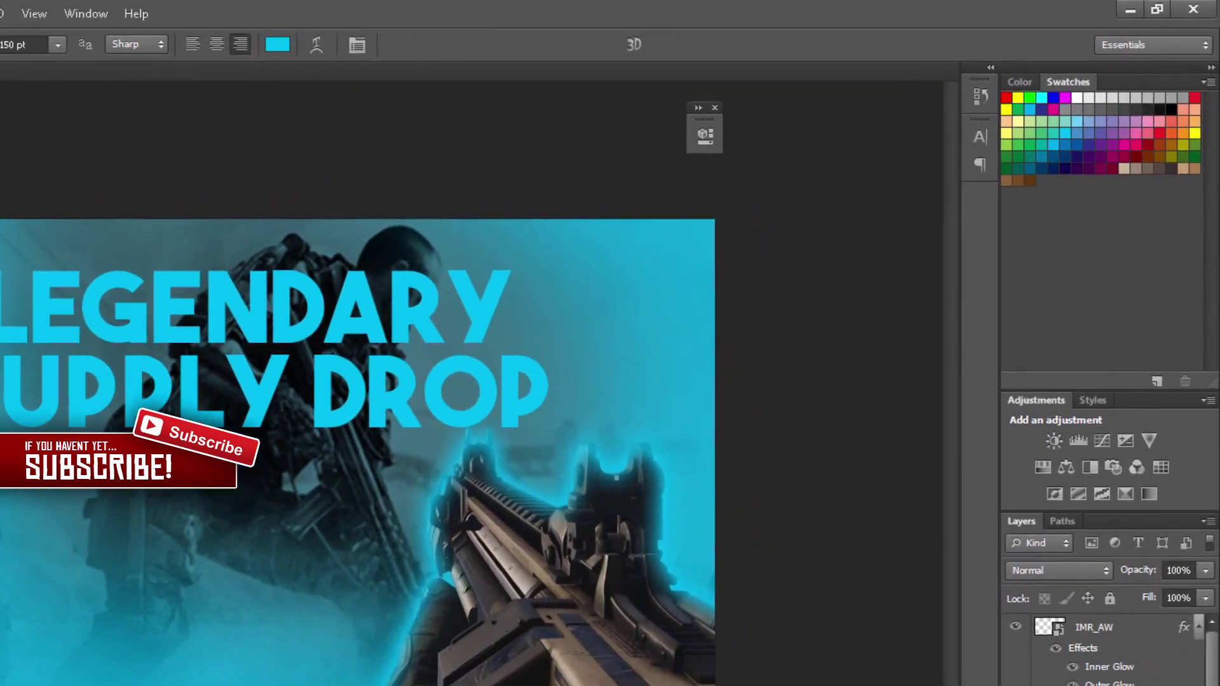
Give SUPPLY DROP a low-opacity cyan 00bff3 outer glow, 43 px size, Normal blend
{"action": "right_click", "coordinate": [1133, 553]}
{"action": "left_click", "coordinate": [988, 61]}
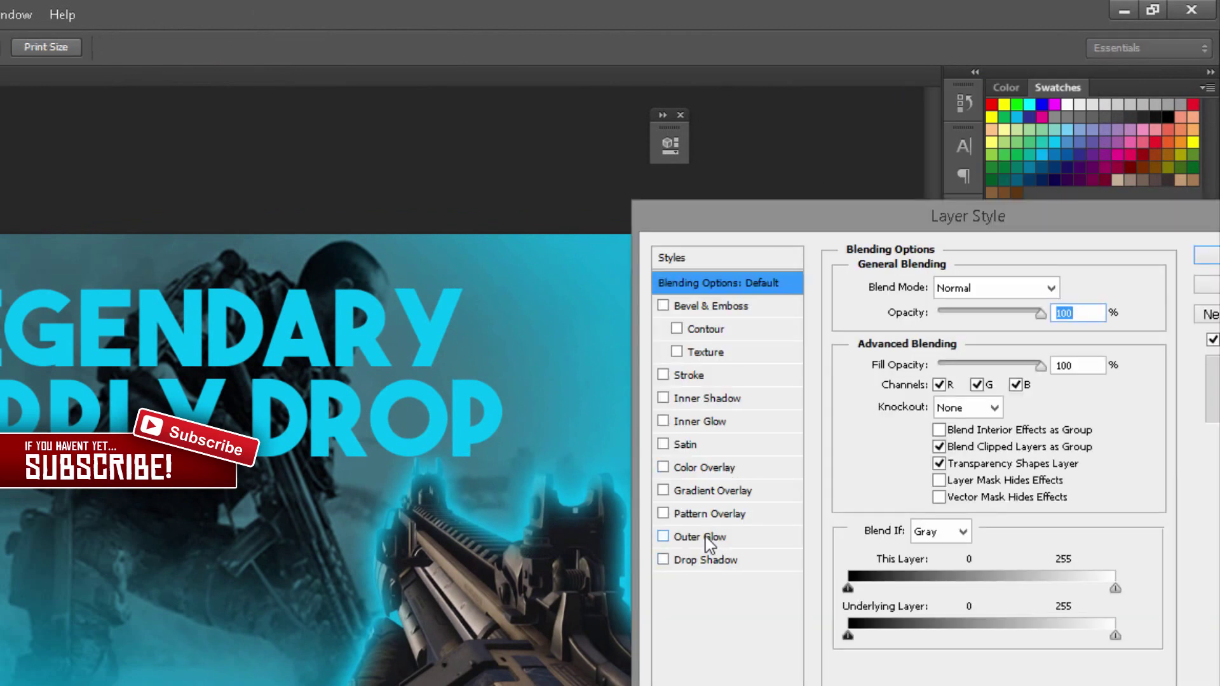
{"action": "left_click", "coordinate": [710, 540]}
{"action": "double_click", "coordinate": [1069, 313]}
{"action": "type", "text": "2"}
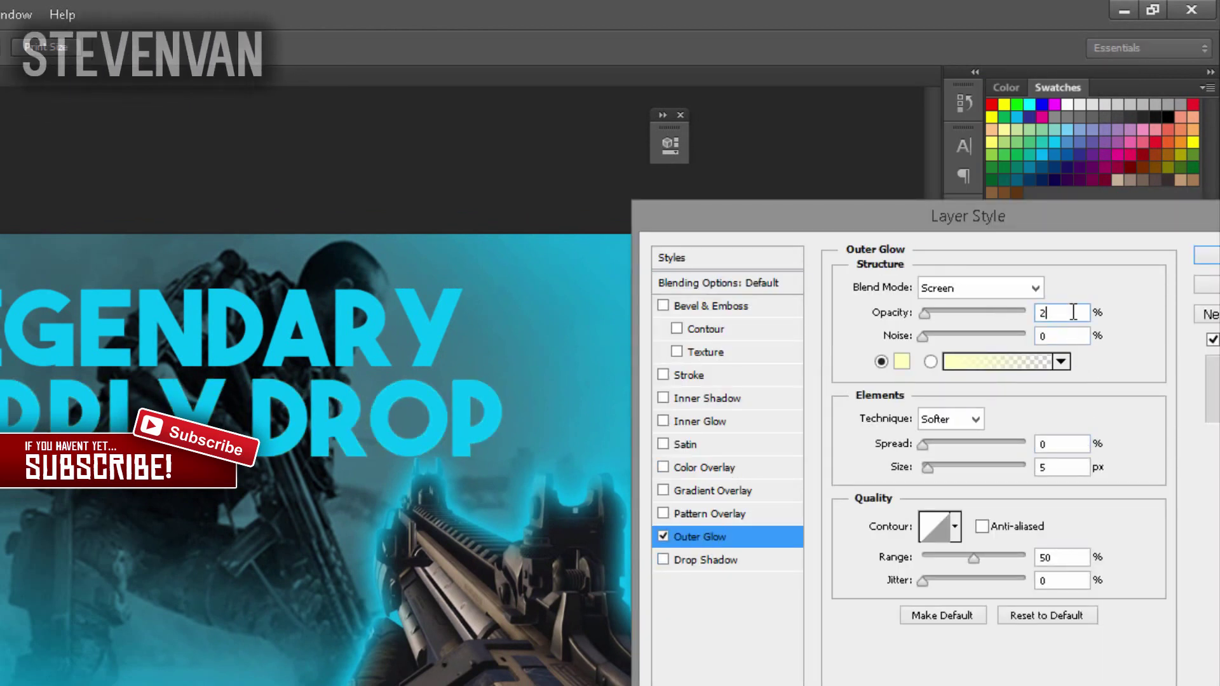
{"action": "type", "text": "0"}
{"action": "left_click", "coordinate": [902, 362]}
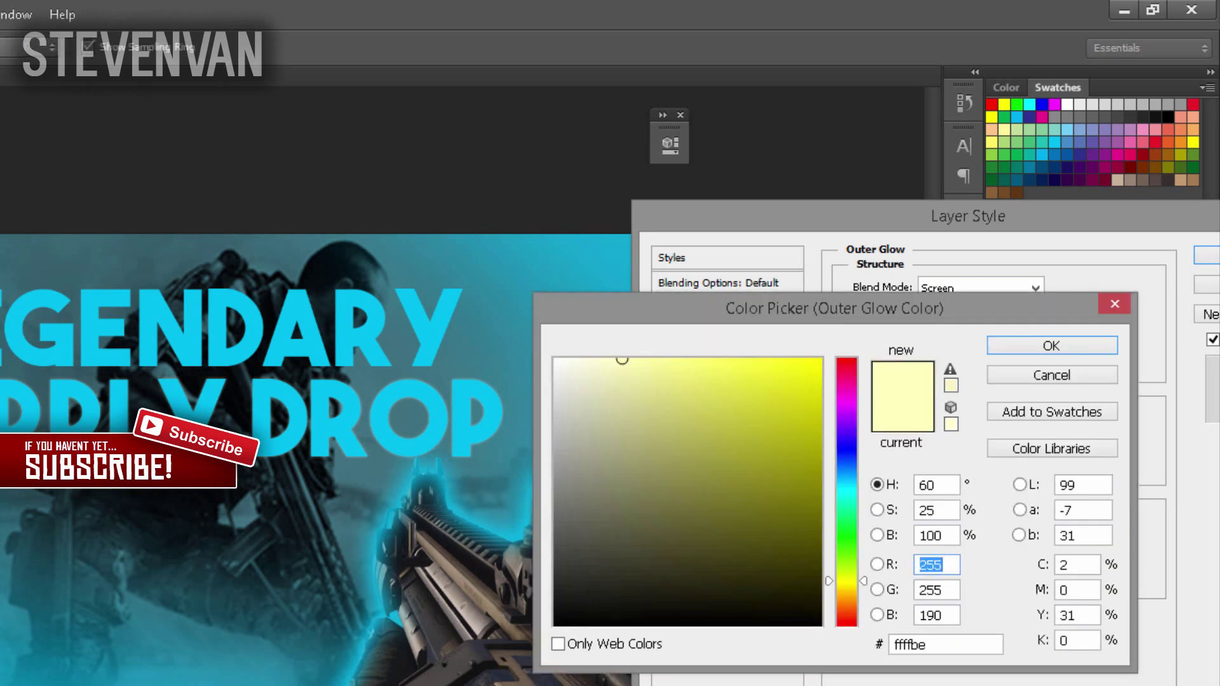
{"action": "key", "text": "ctrl+v"}
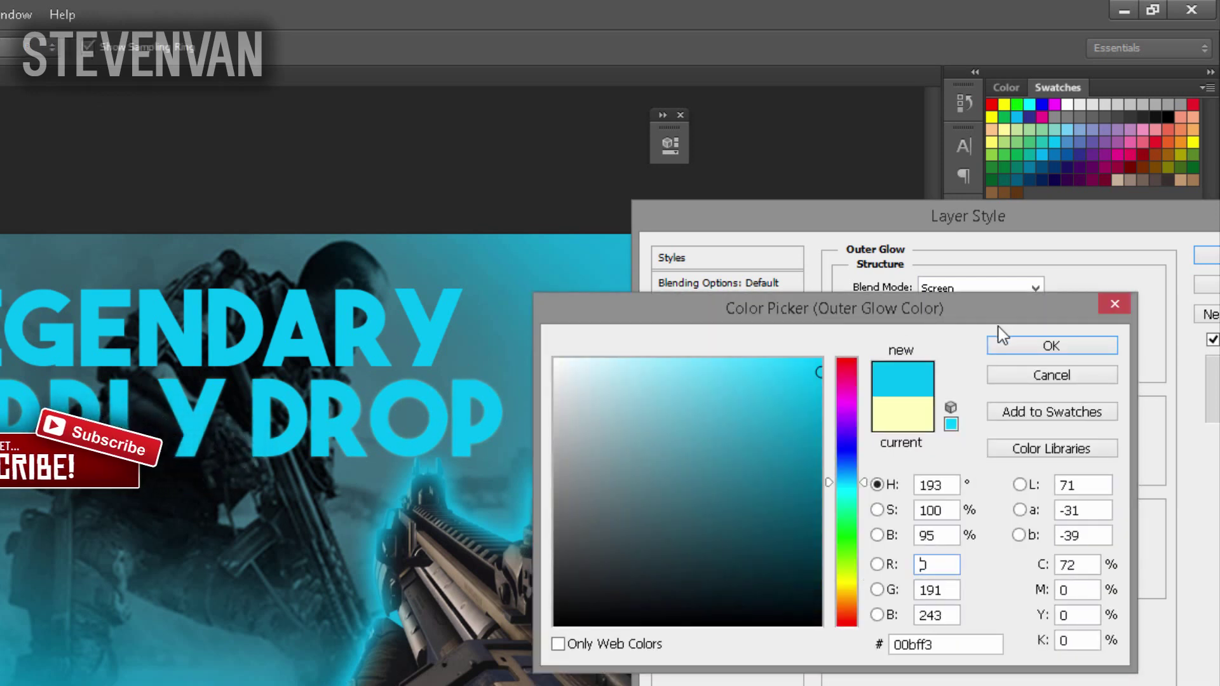
{"action": "left_click", "coordinate": [1004, 345]}
{"action": "left_click", "coordinate": [1083, 466]}
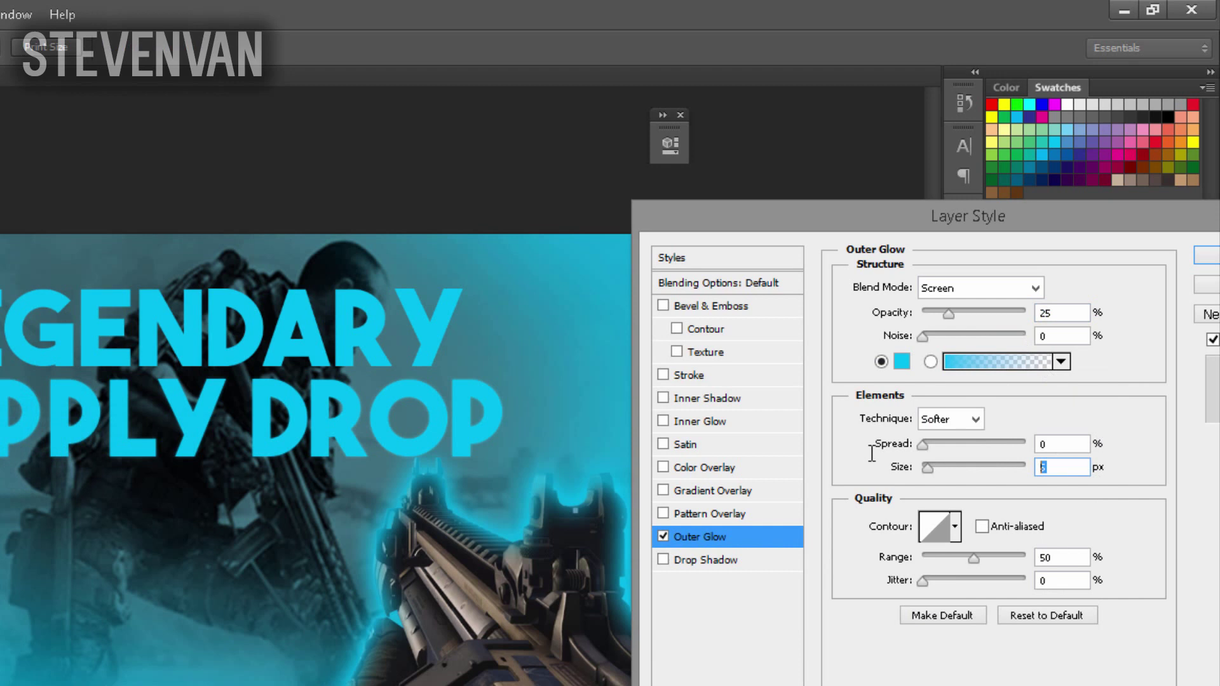
{"action": "type", "text": "43"}
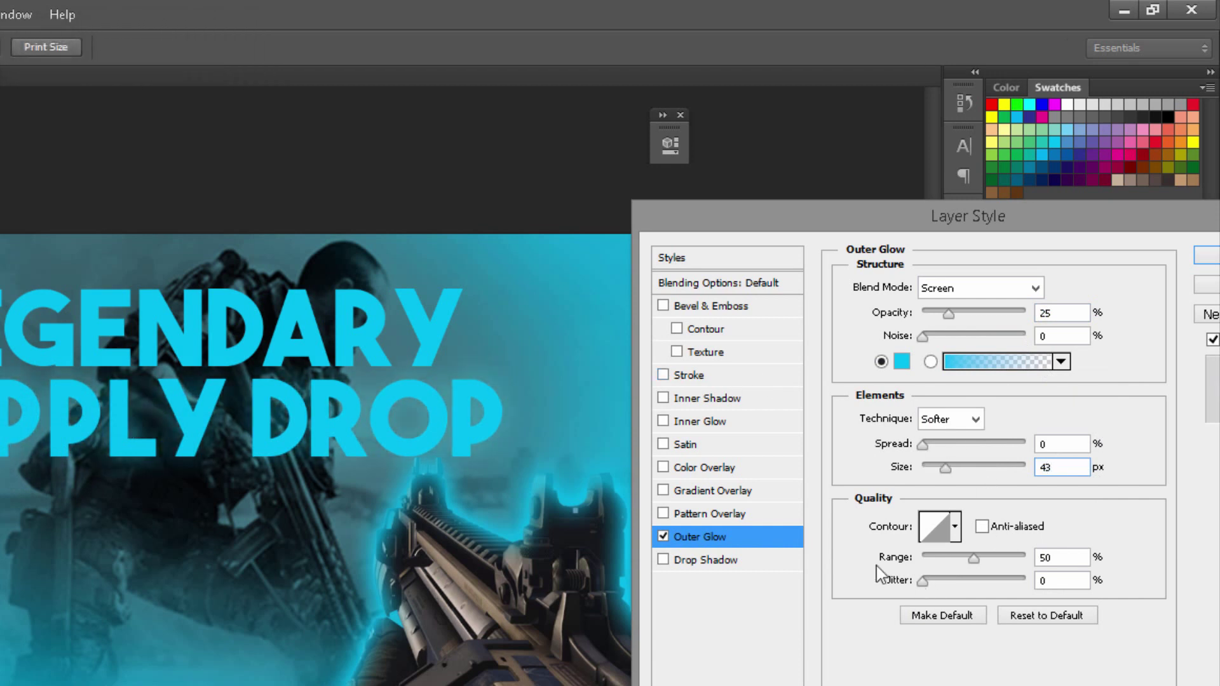
{"action": "left_click", "coordinate": [953, 293]}
{"action": "scroll", "coordinate": [945, 308], "scroll_direction": "up", "scroll_amount": 8}
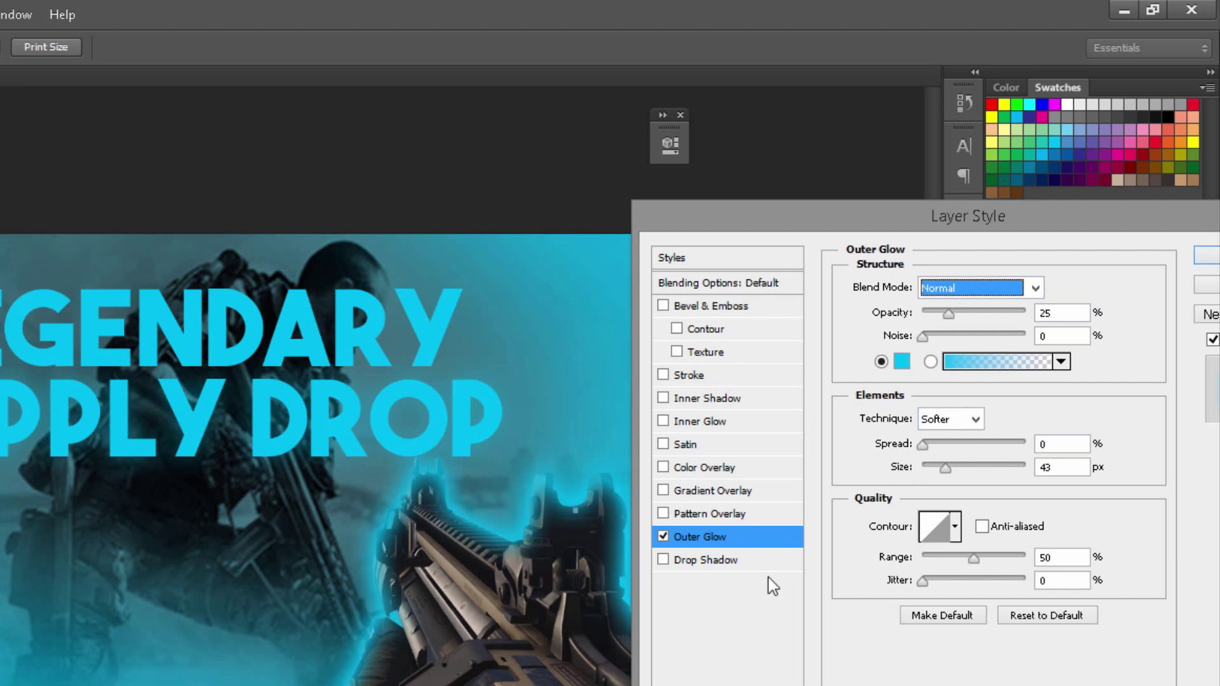
Add a drop shadow to SUPPLY DROP and try out distance, spread and size values
{"action": "left_click", "coordinate": [724, 563]}
{"action": "double_click", "coordinate": [1056, 375]}
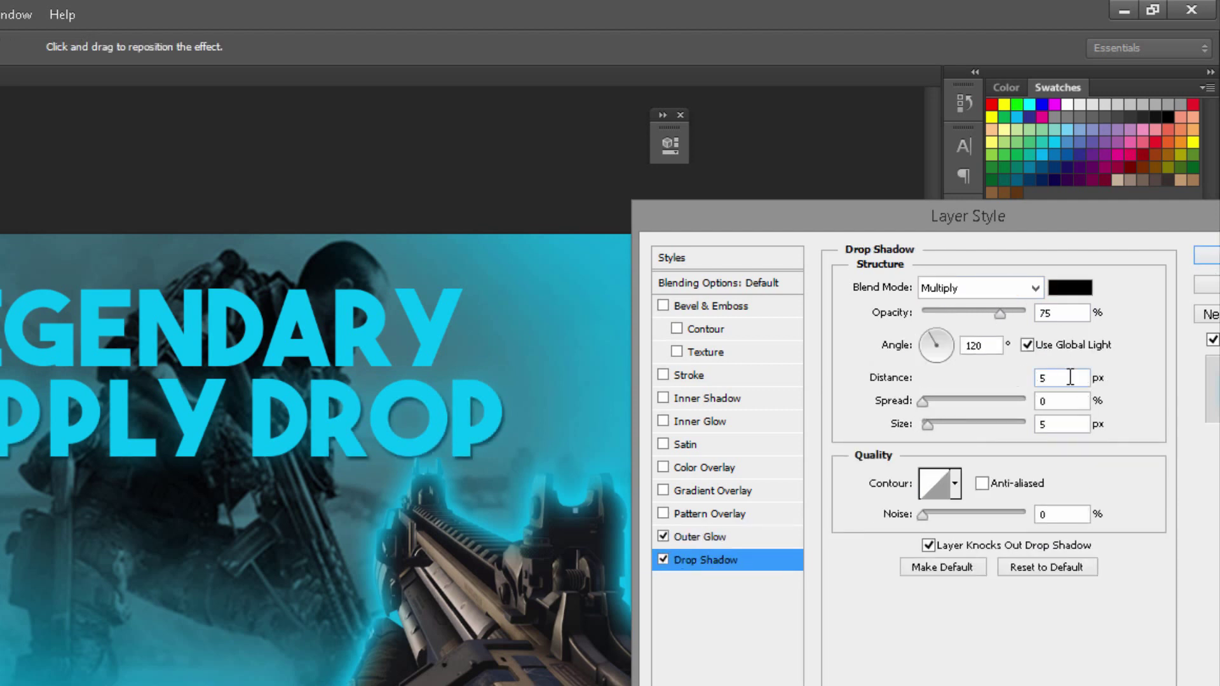
{"action": "type", "text": "0"}
{"action": "key", "text": "Tab"}
{"action": "type", "text": "2"}
{"action": "key", "text": "Tab"}
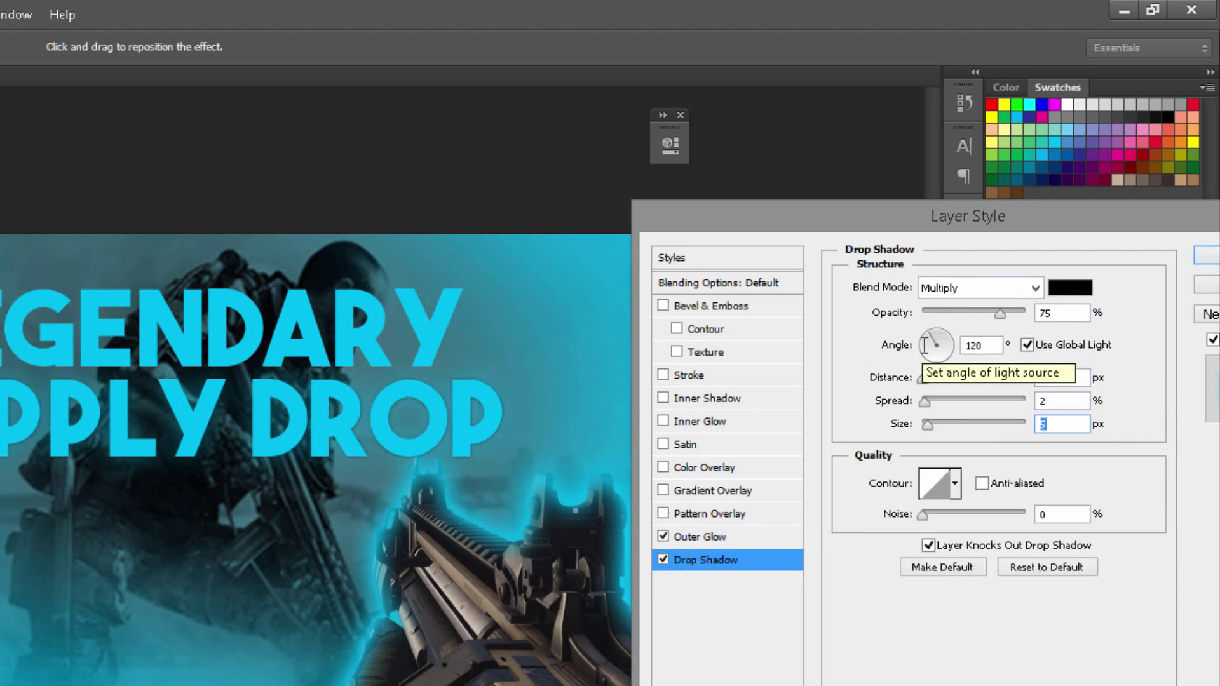
{"action": "type", "text": "2"}
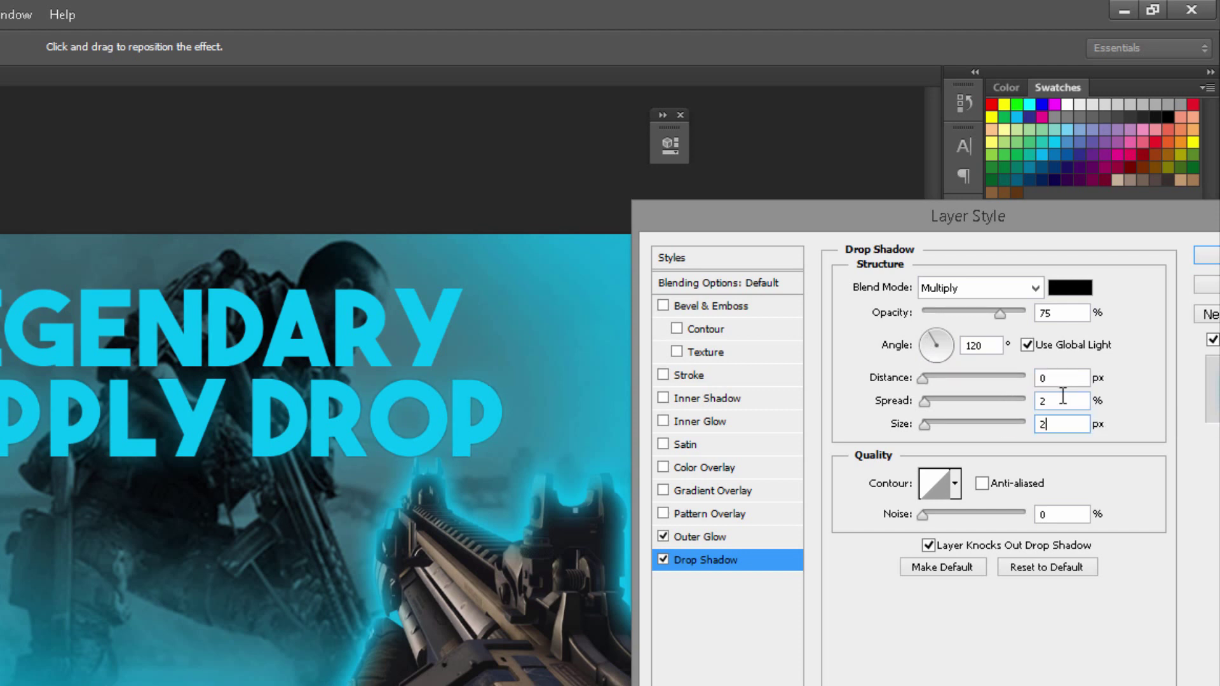
{"action": "type", "text": "2"}
{"action": "double_click", "coordinate": [1059, 400]}
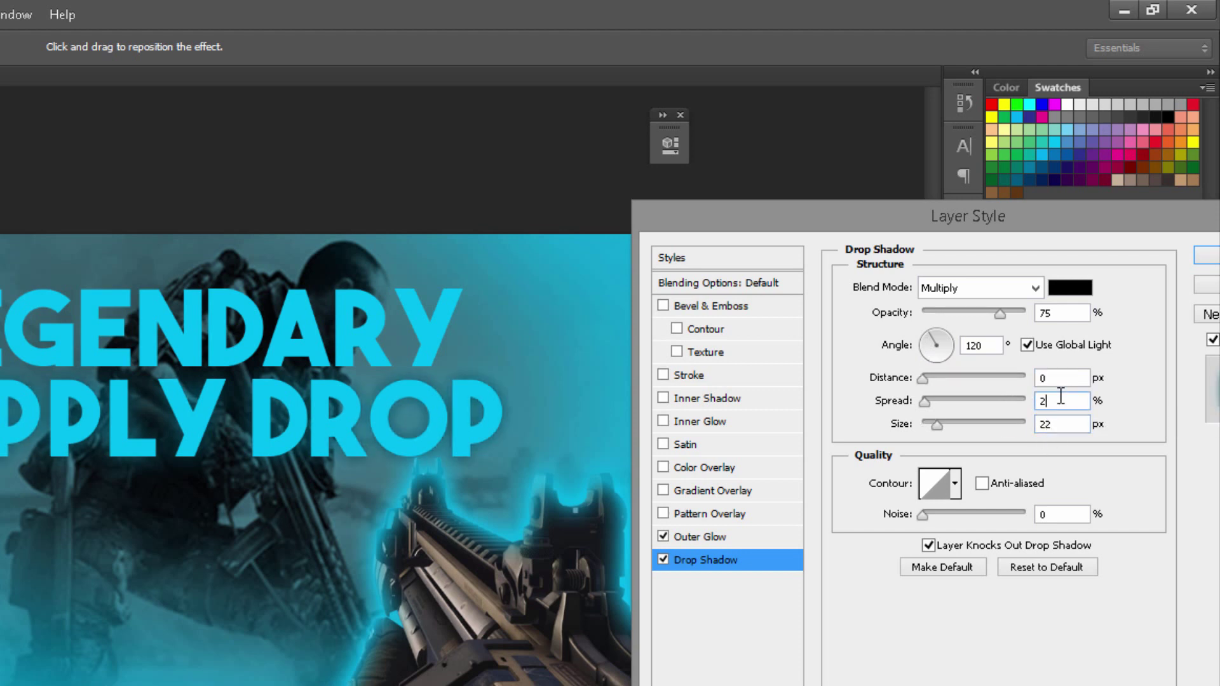
{"action": "type", "text": "55"}
{"action": "key", "text": "Tab"}
{"action": "type", "text": "55"}
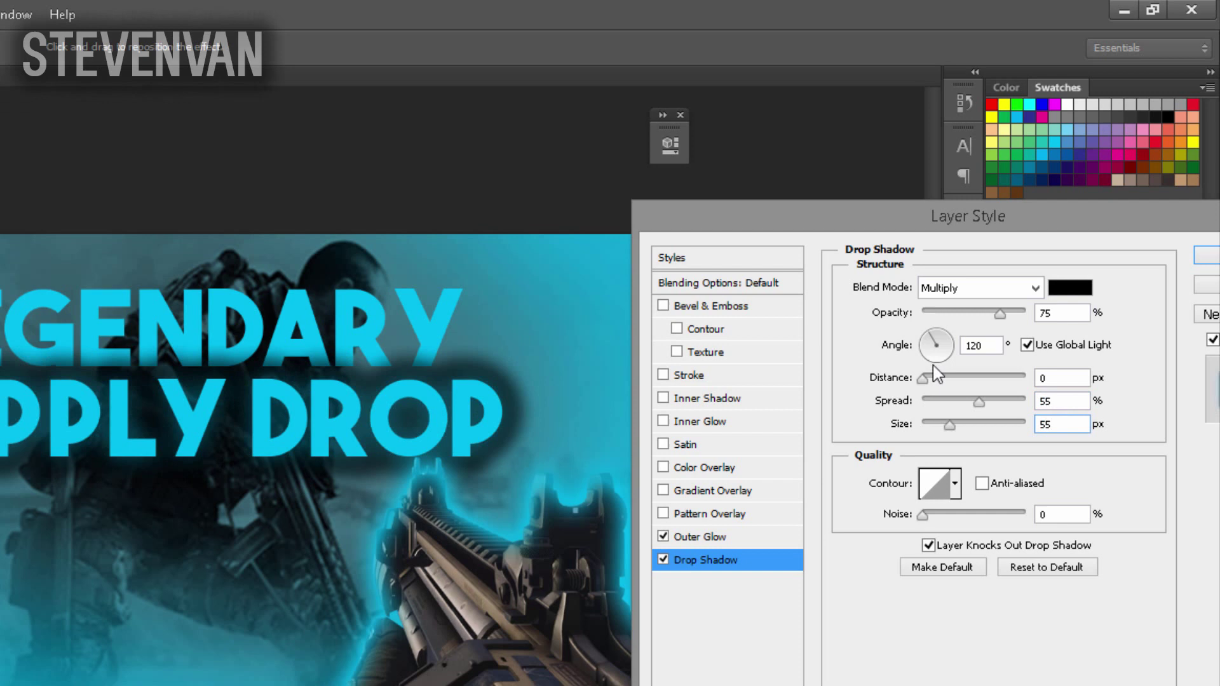
Reset the drop shadow to defaults, set distance to 15 px, and apply the styles
{"action": "left_click", "coordinate": [1025, 576]}
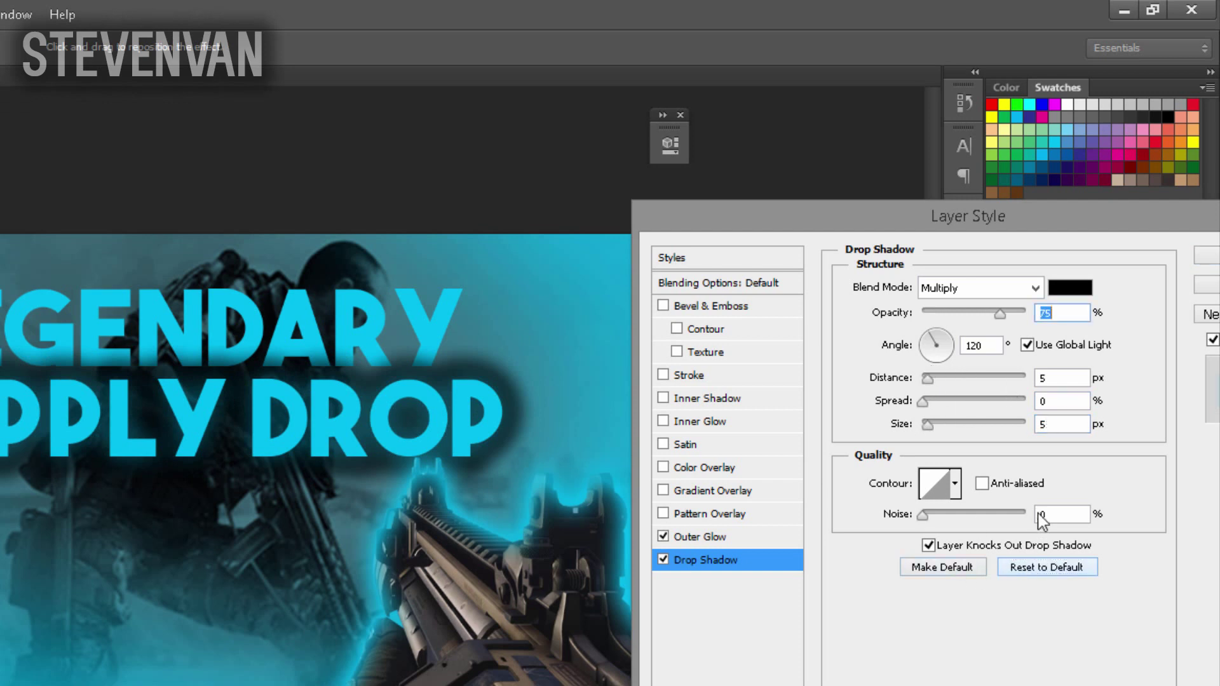
{"action": "double_click", "coordinate": [1045, 379]}
{"action": "type", "text": "15"}
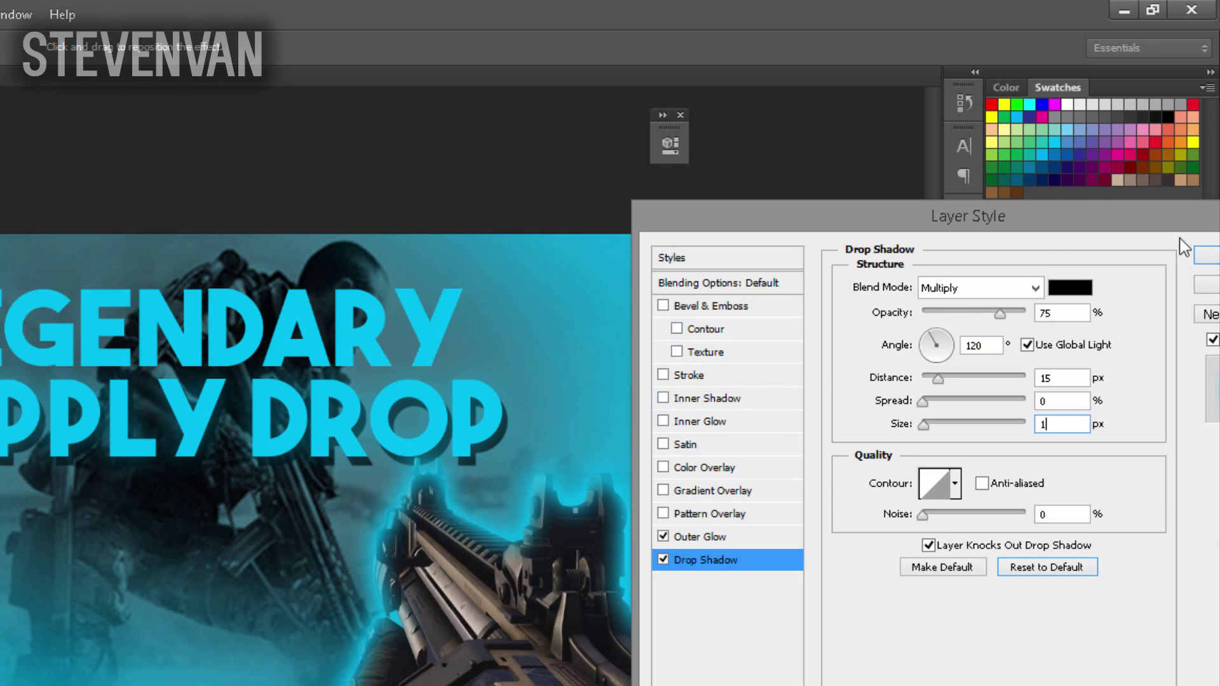
{"action": "left_click", "coordinate": [1207, 255]}
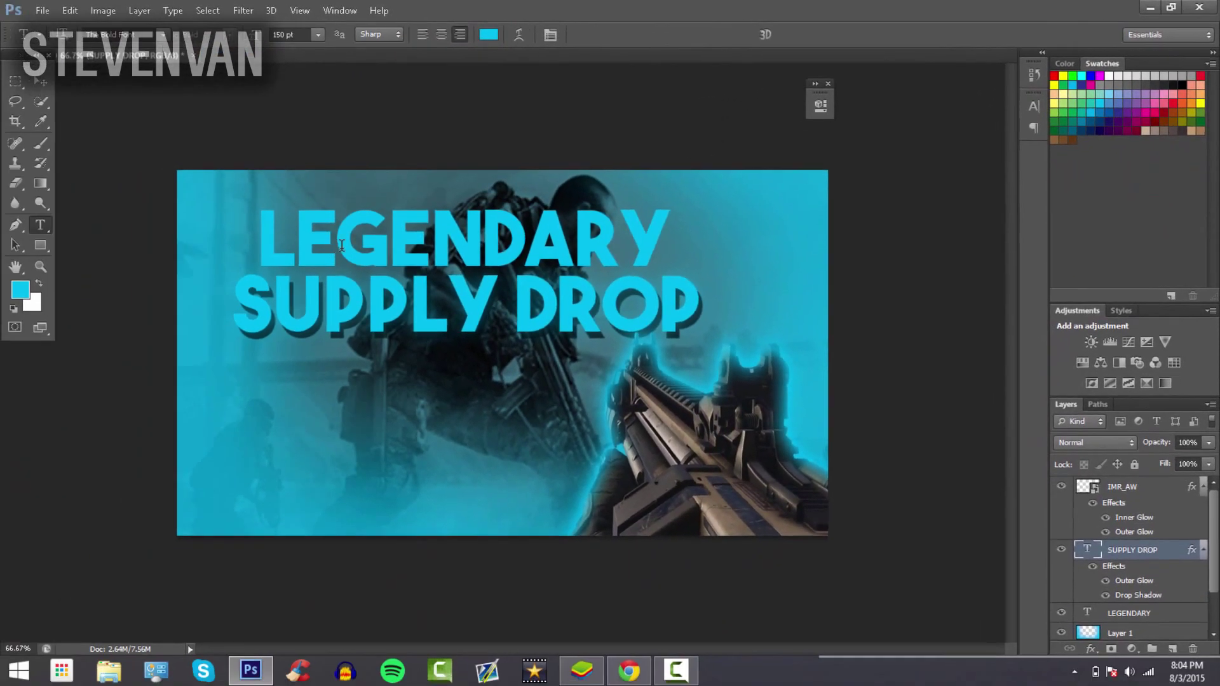
Change the LEGENDARY text colour to white (ffffff)
{"action": "double_click", "coordinate": [336, 279]}
{"action": "left_click", "coordinate": [489, 34]}
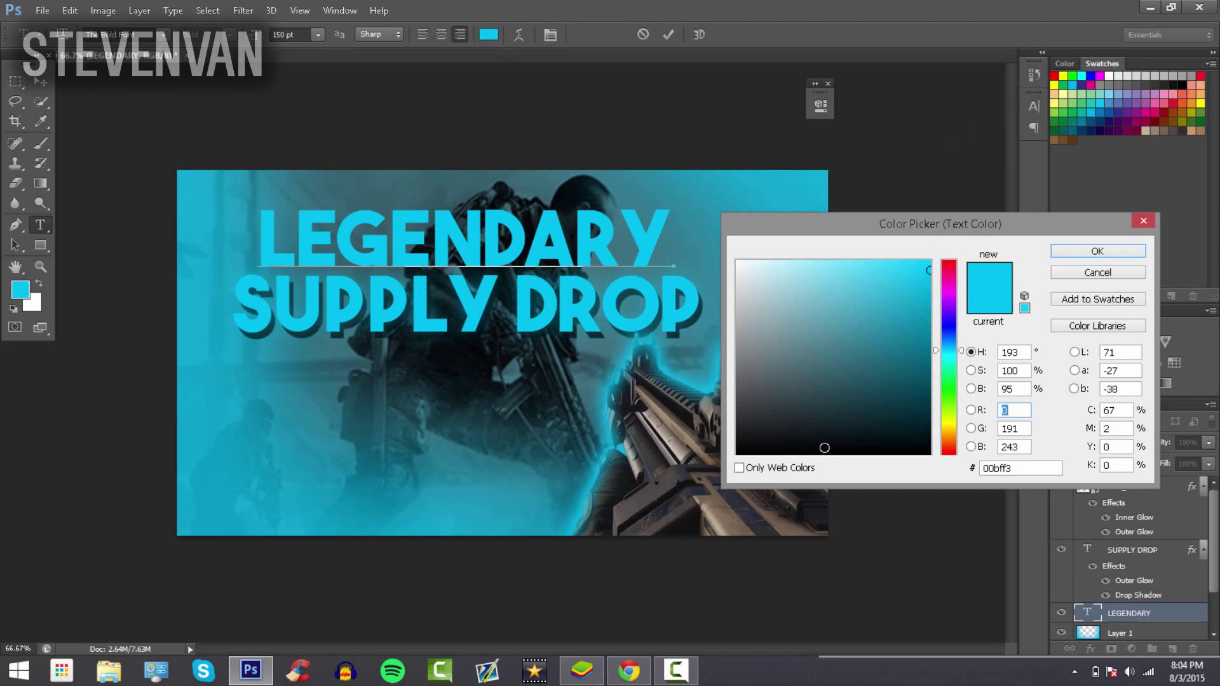
{"action": "type", "text": "ffffff"}
{"action": "left_click", "coordinate": [1094, 248]}
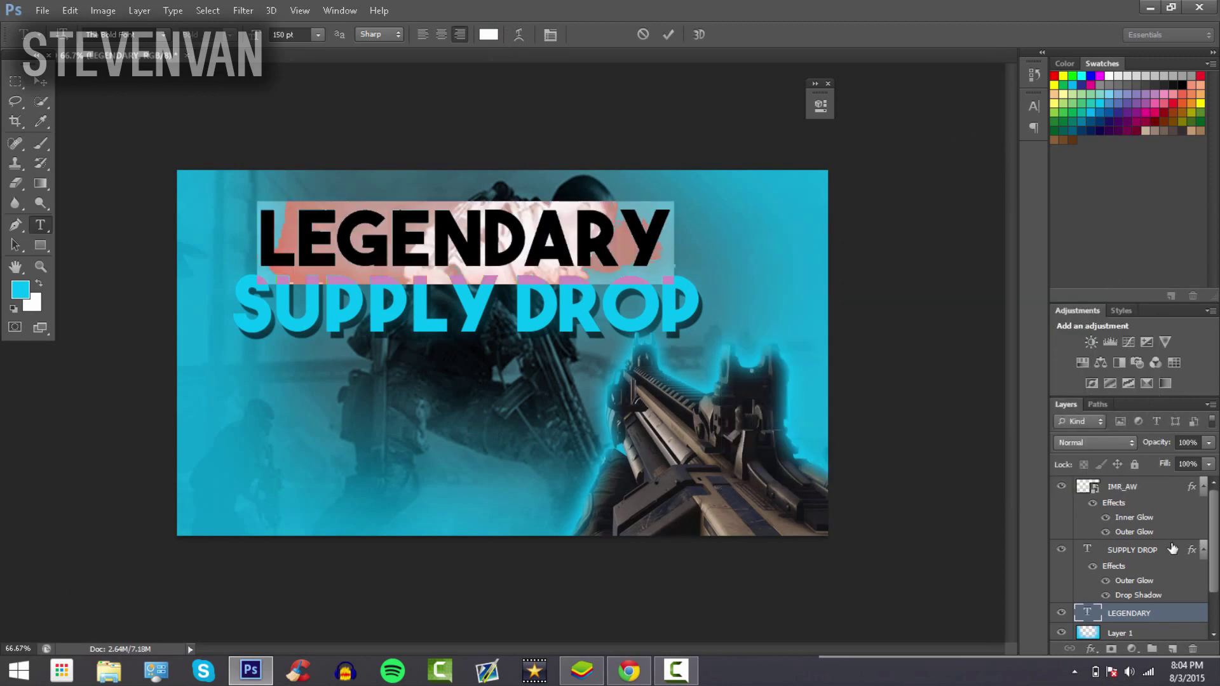
{"action": "left_click", "coordinate": [1162, 621]}
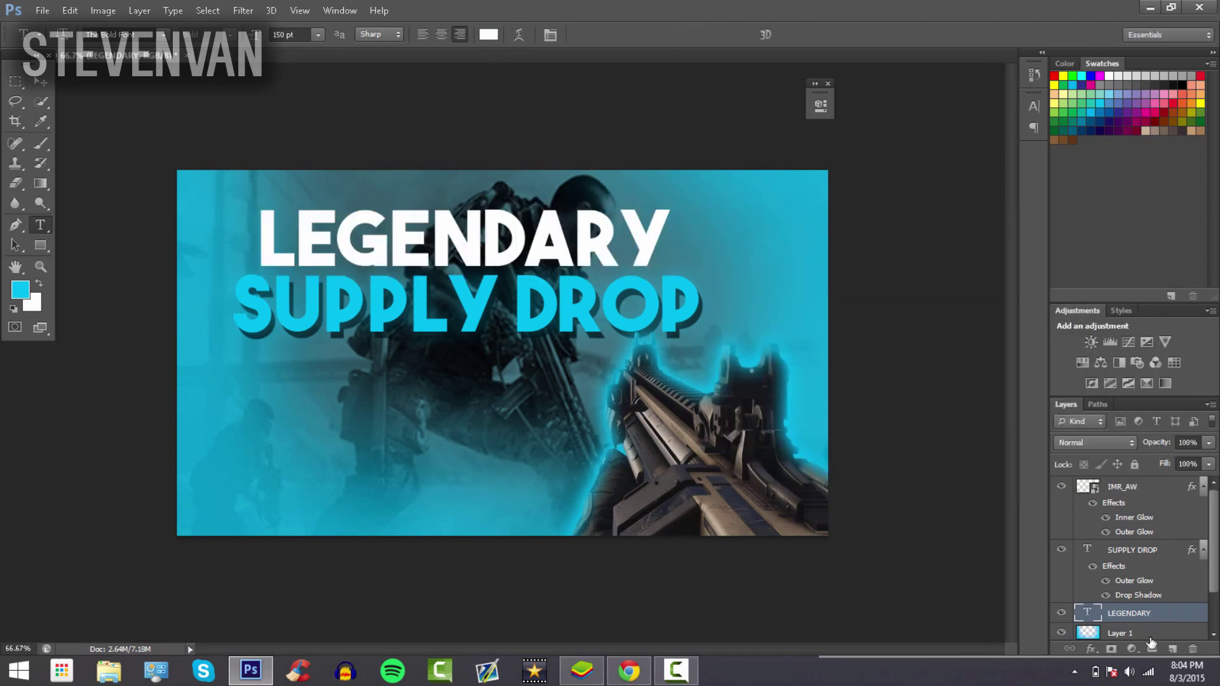
Give LEGENDARY a white outer glow in Normal blend mode with size 43
{"action": "right_click", "coordinate": [1152, 618]}
{"action": "left_click", "coordinate": [1048, 17]}
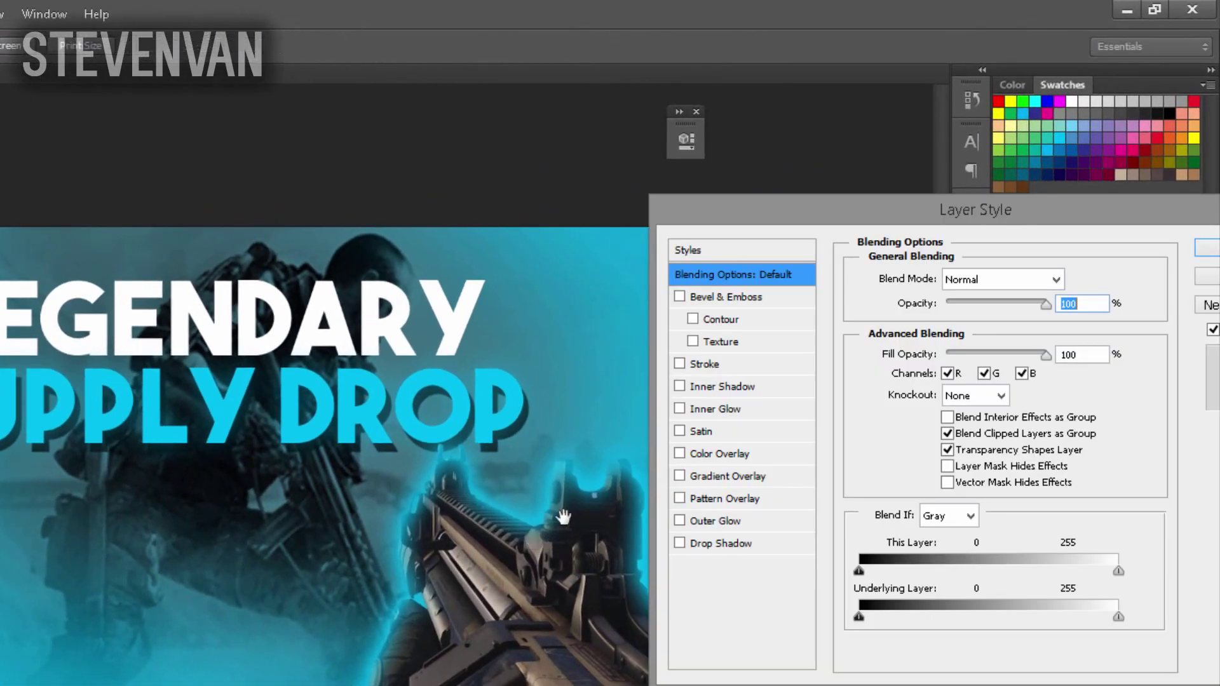
{"action": "left_click", "coordinate": [699, 521]}
{"action": "left_click", "coordinate": [911, 351]}
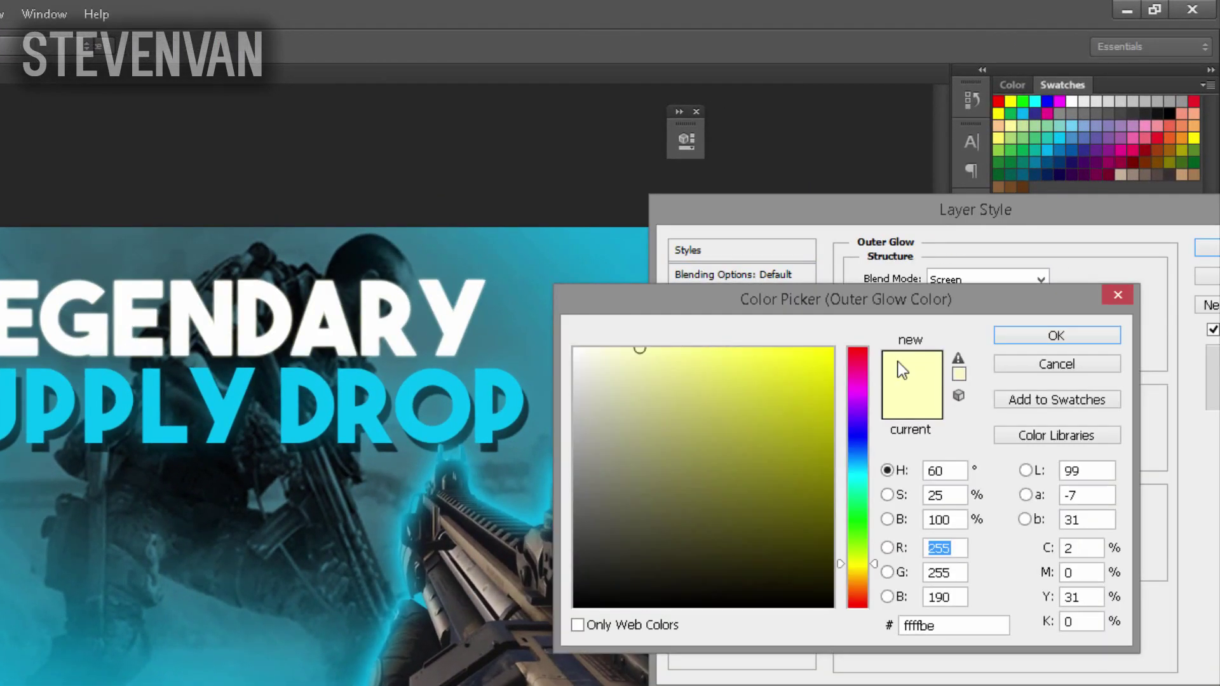
{"action": "left_click", "coordinate": [574, 350]}
{"action": "left_click", "coordinate": [1086, 334]}
{"action": "left_click", "coordinate": [1008, 280]}
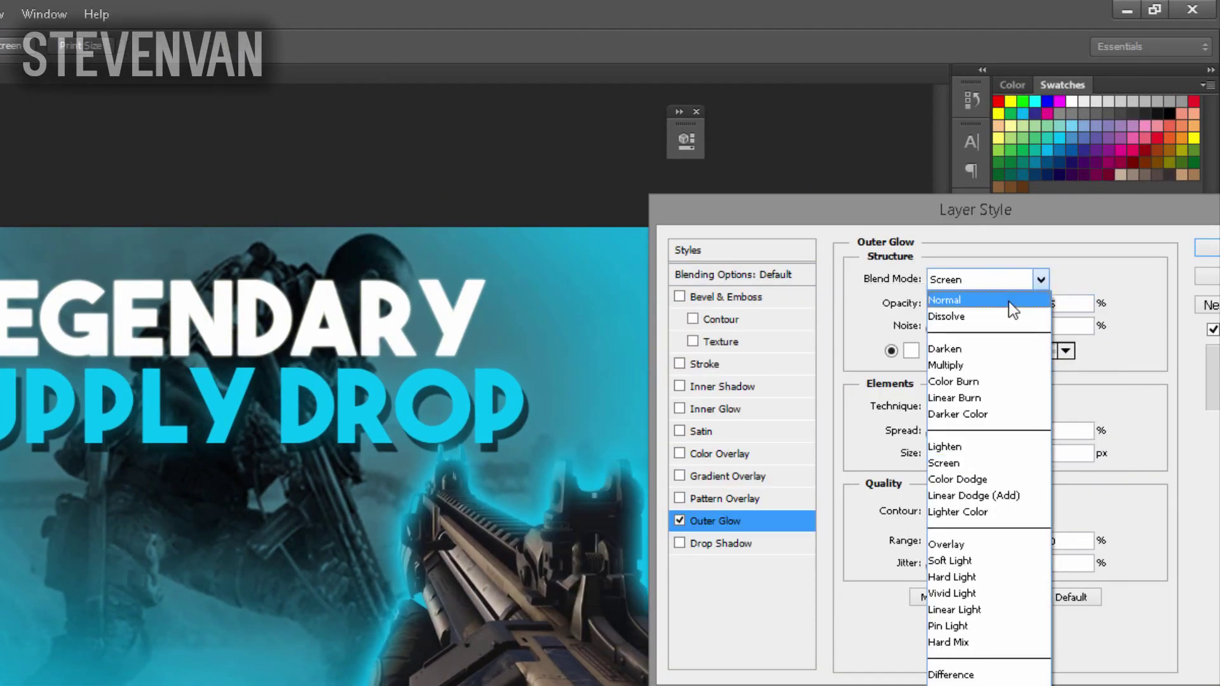
{"action": "left_click", "coordinate": [1008, 301]}
{"action": "left_click", "coordinate": [1074, 453]}
{"action": "type", "text": "43"}
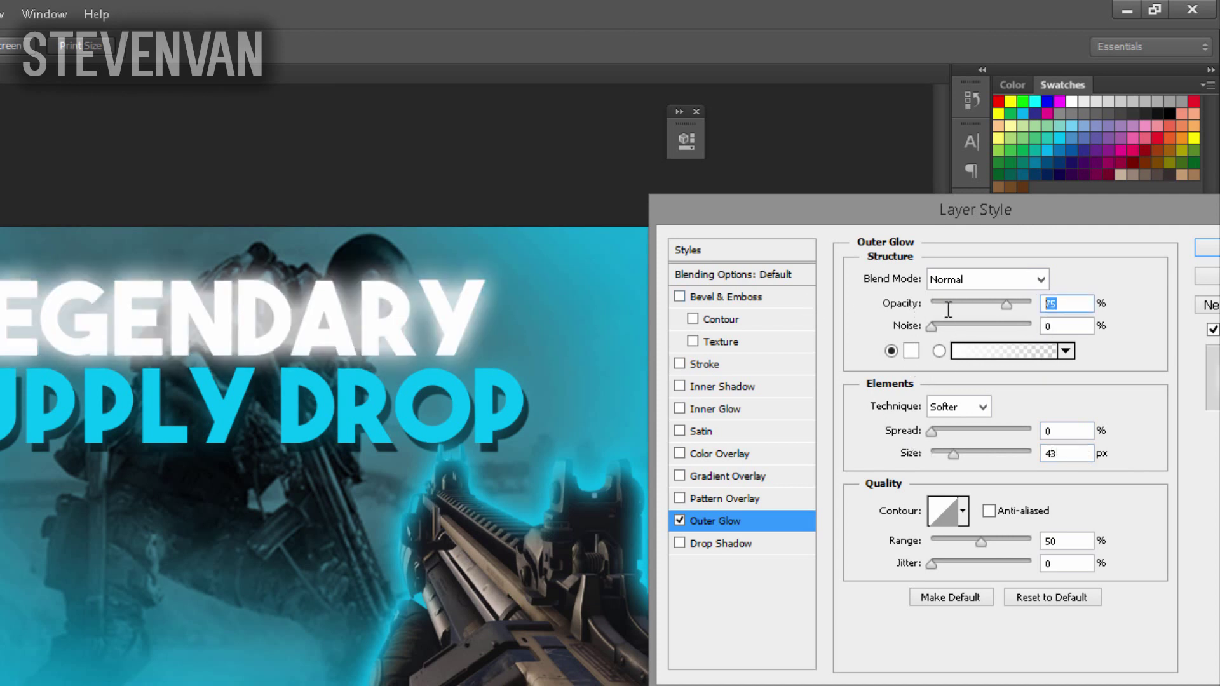
Add a drop shadow with distance 16 to LEGENDARY and apply the styles
{"action": "left_click", "coordinate": [716, 546]}
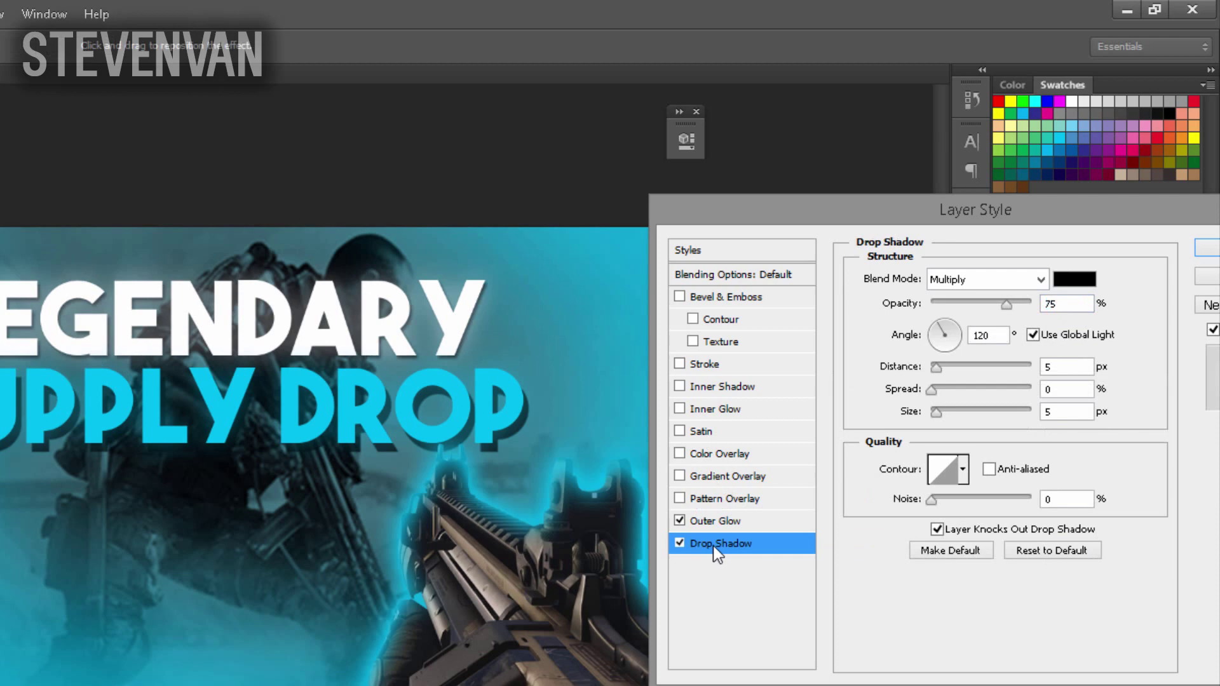
{"action": "type", "text": "16"}
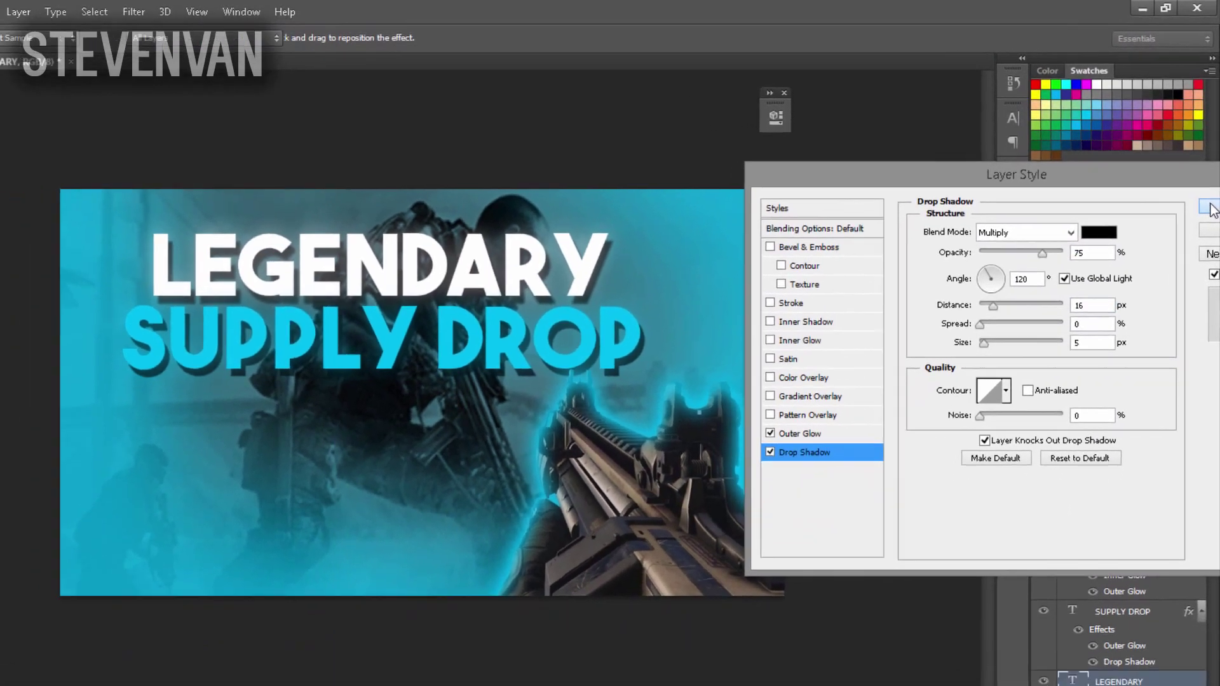
{"action": "left_click", "coordinate": [1207, 247]}
{"action": "double_click", "coordinate": [351, 234]}
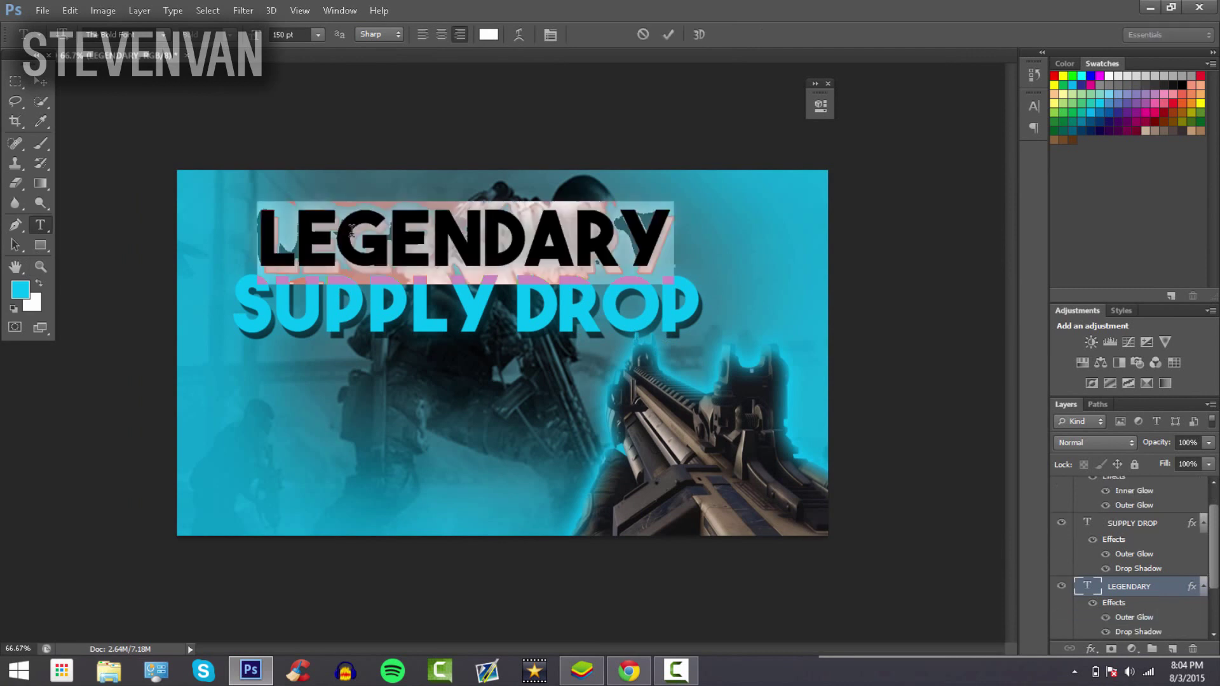
Resize the LEGENDARY text to 170 pt, then shift it right to centre it over SUPPLY DROP
{"action": "left_click", "coordinate": [281, 33]}
{"action": "type", "text": "180"}
{"action": "key", "text": "Return"}
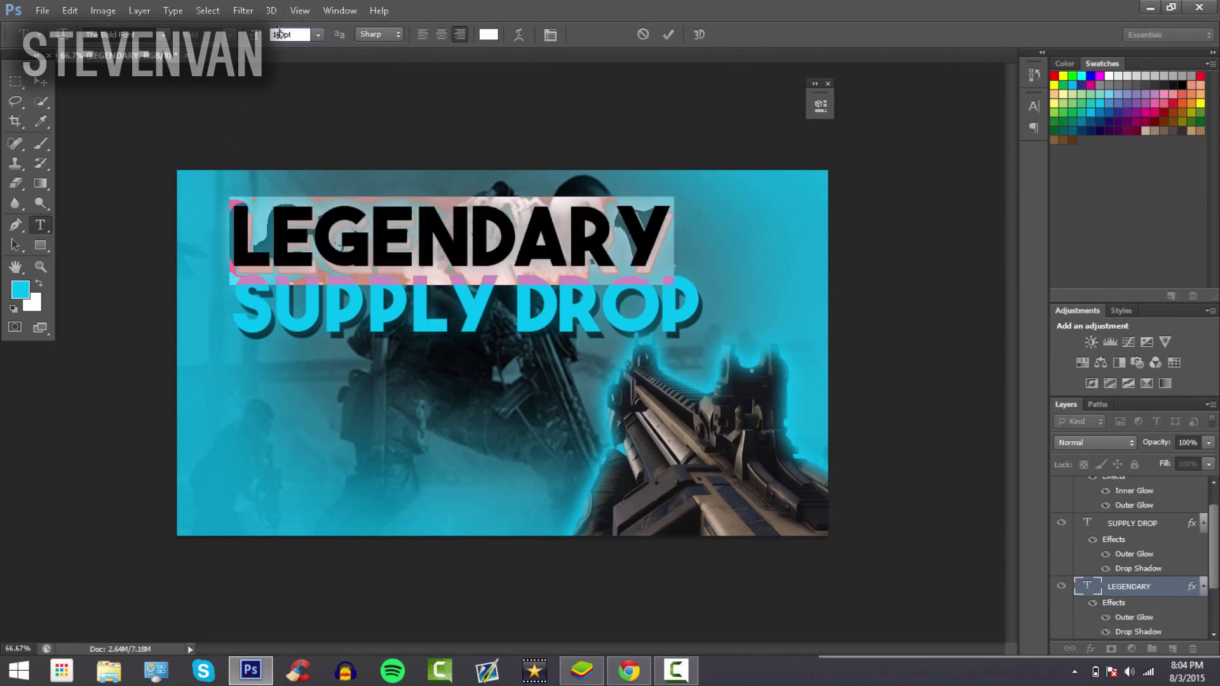
{"action": "type", "text": "170"}
{"action": "key", "text": "Return"}
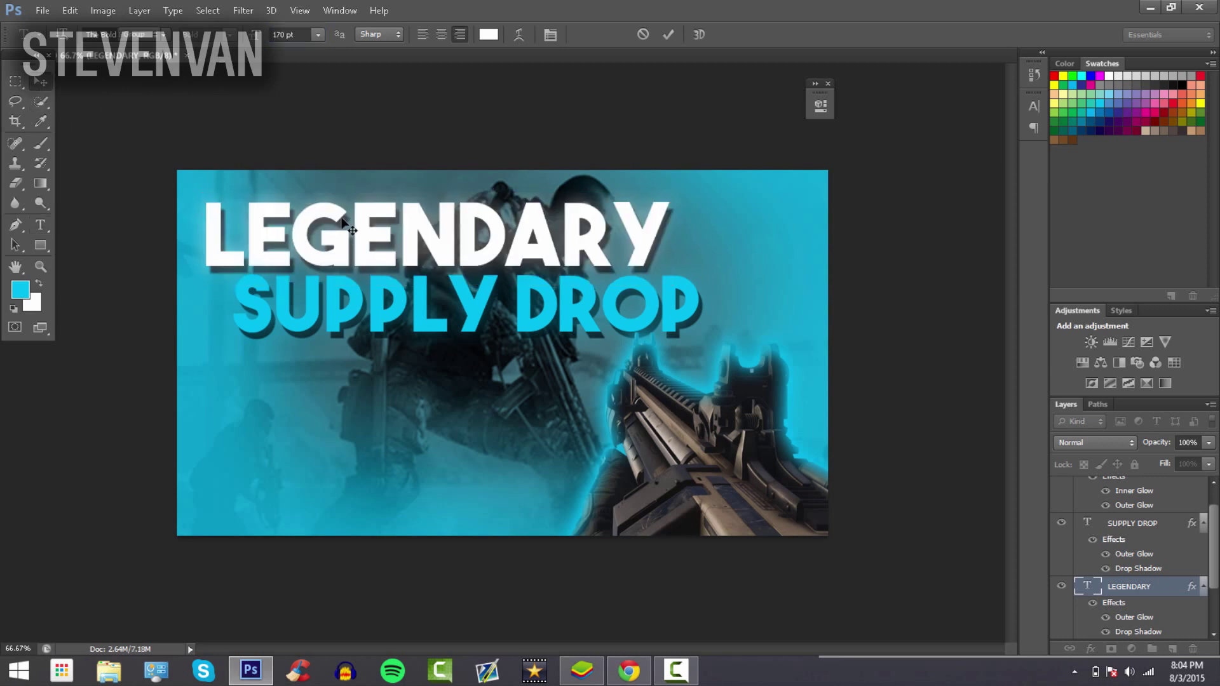
{"action": "left_click_drag", "start_coordinate": [343, 223], "coordinate": [380, 223]}
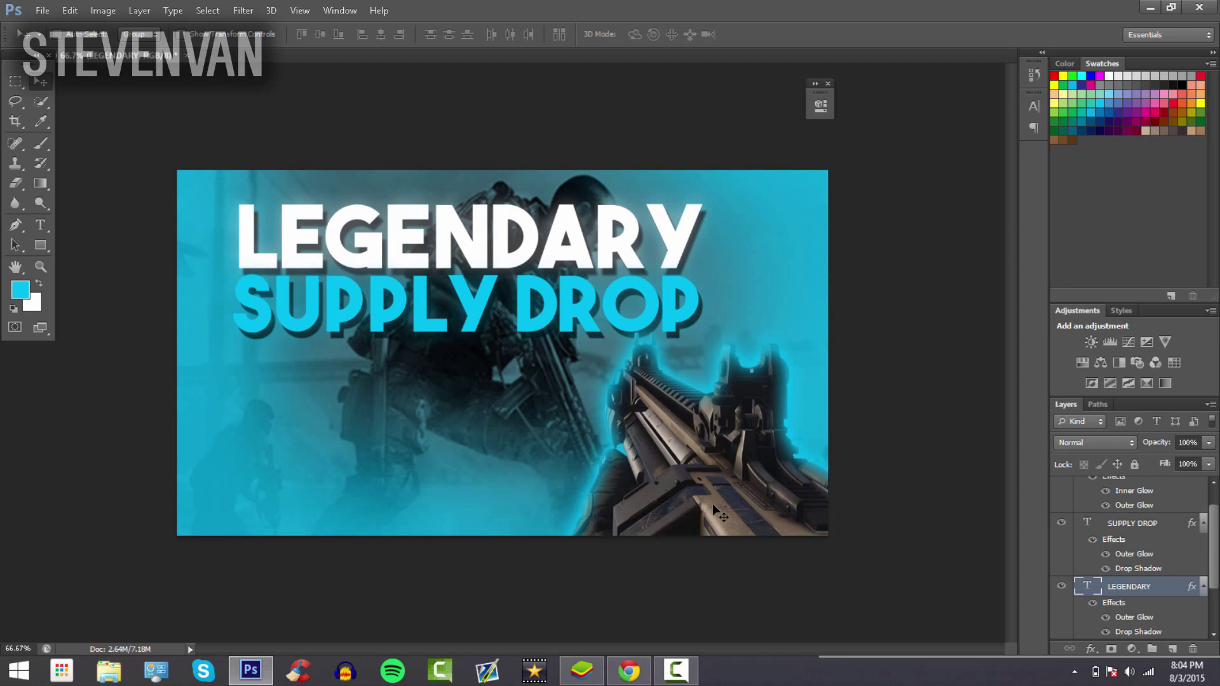
Place image 6 from the Photoshop > Banner Pack folder and commit its size
{"action": "left_click", "coordinate": [42, 10]}
{"action": "left_click", "coordinate": [39, 10]}
{"action": "left_click", "coordinate": [41, 10]}
{"action": "left_click", "coordinate": [128, 245]}
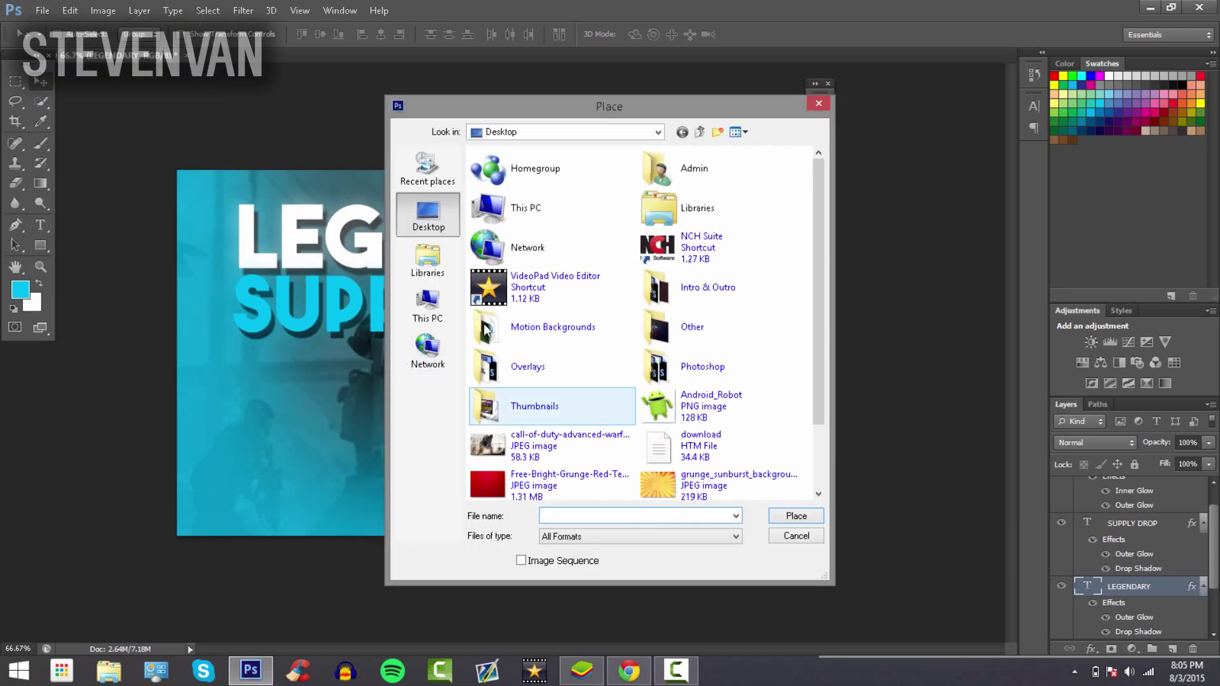
{"action": "left_click_drag", "start_coordinate": [816, 413], "coordinate": [815, 485]}
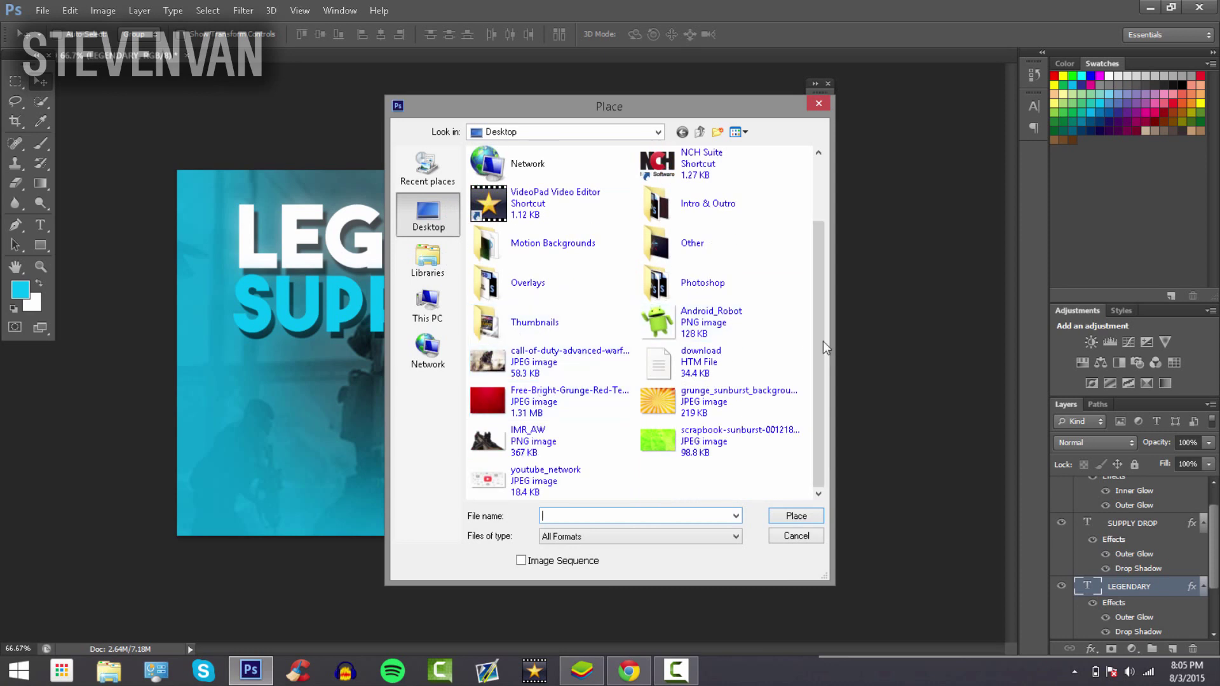
{"action": "left_click_drag", "start_coordinate": [822, 341], "coordinate": [823, 276]}
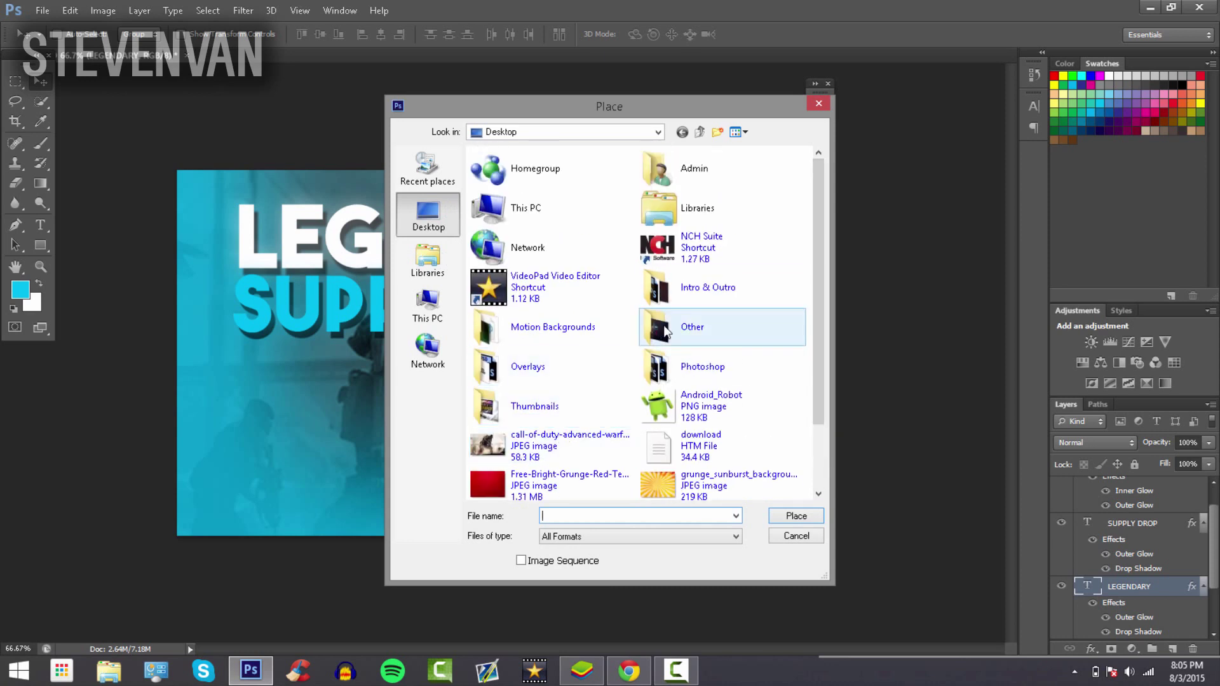
{"action": "left_click", "coordinate": [679, 359]}
{"action": "key", "text": "Return"}
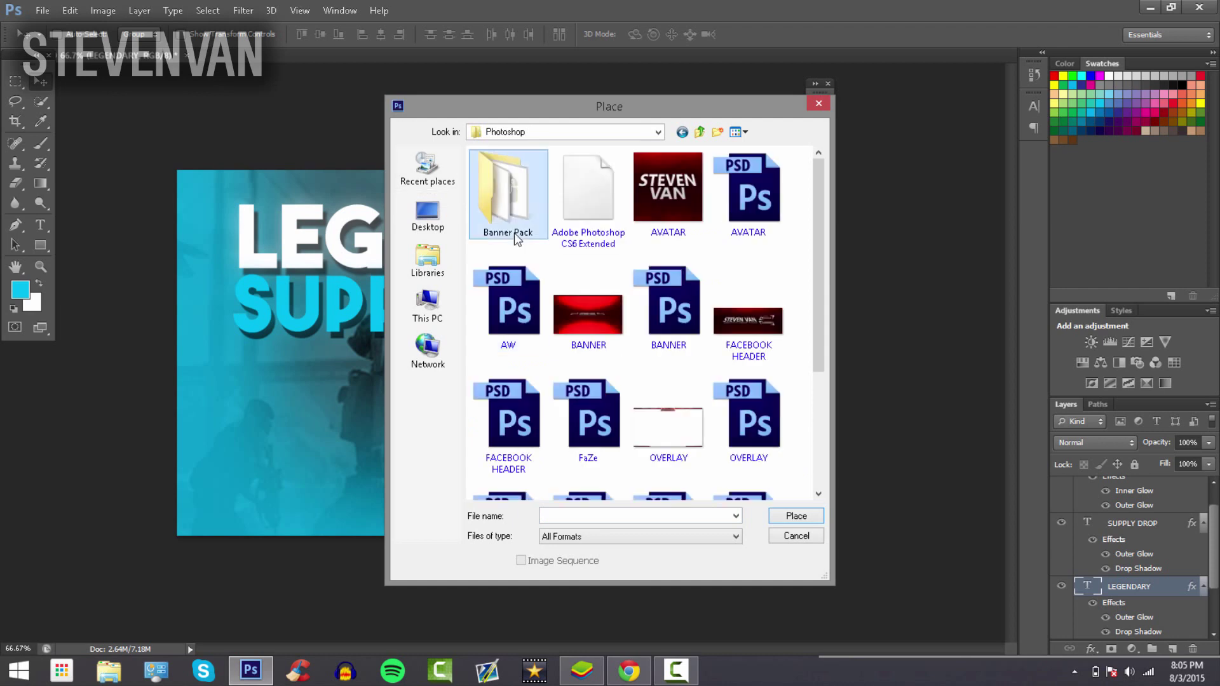
{"action": "double_click", "coordinate": [514, 232]}
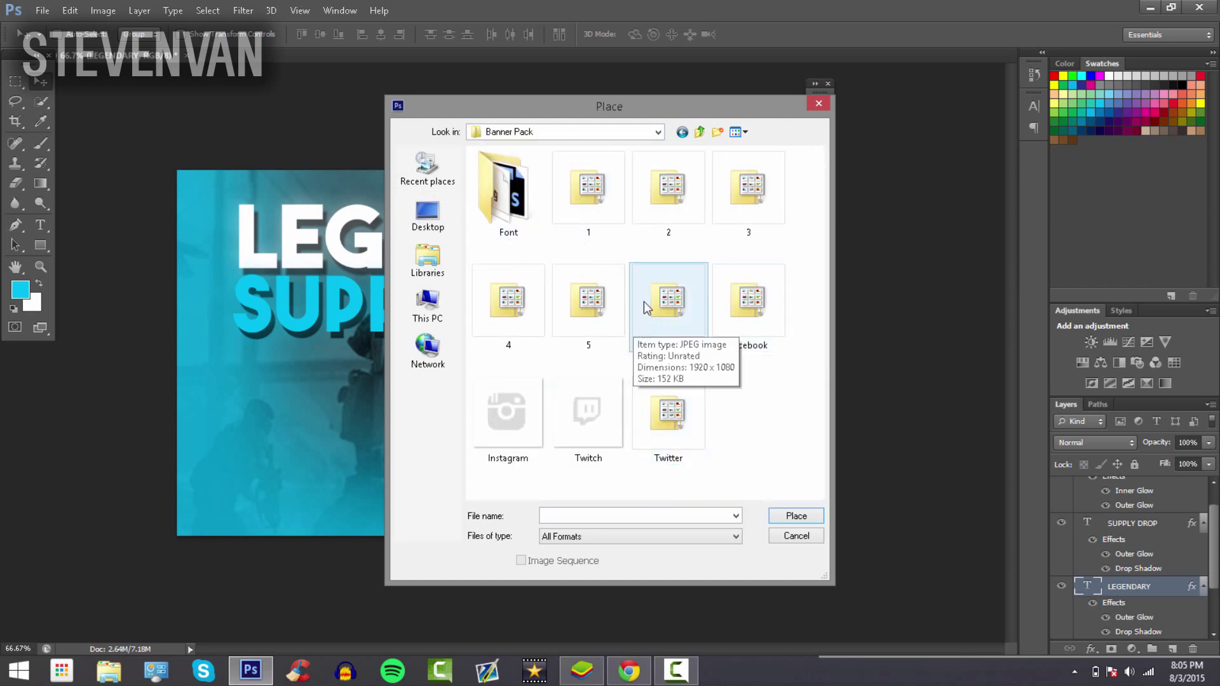
{"action": "double_click", "coordinate": [667, 322]}
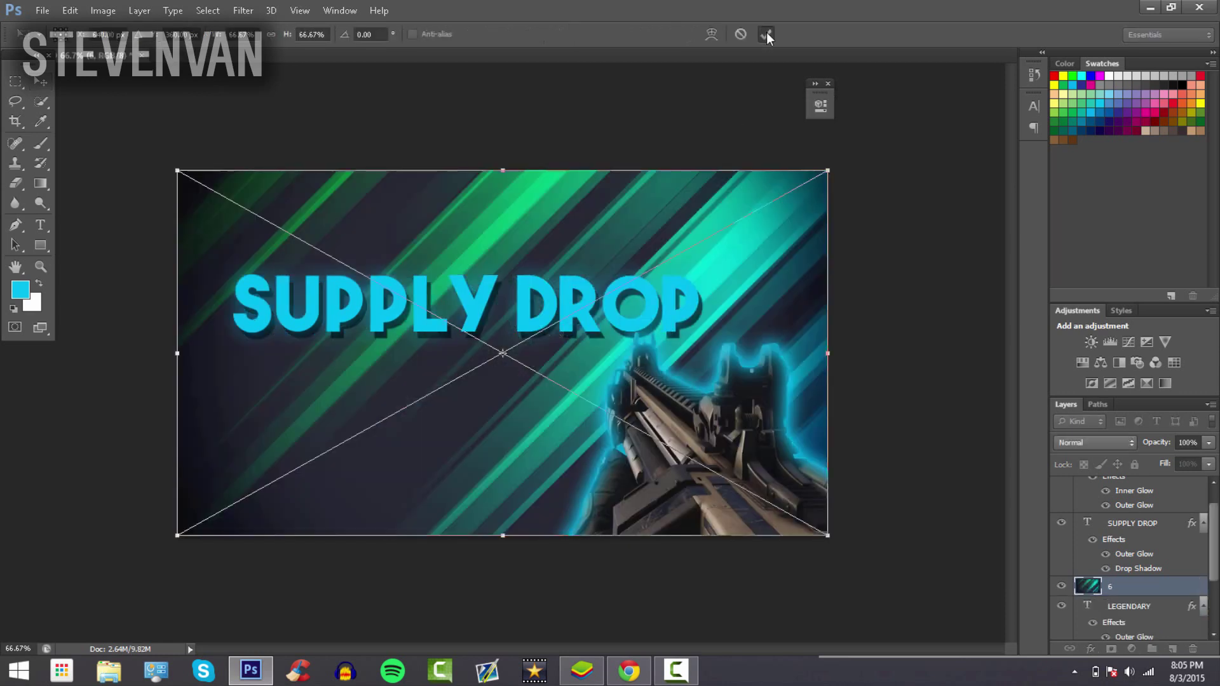
{"action": "left_click", "coordinate": [767, 35]}
Move layer 6 below the text layers and set its blend mode to Color Dodge
{"action": "left_click_drag", "start_coordinate": [1147, 592], "coordinate": [1149, 632]}
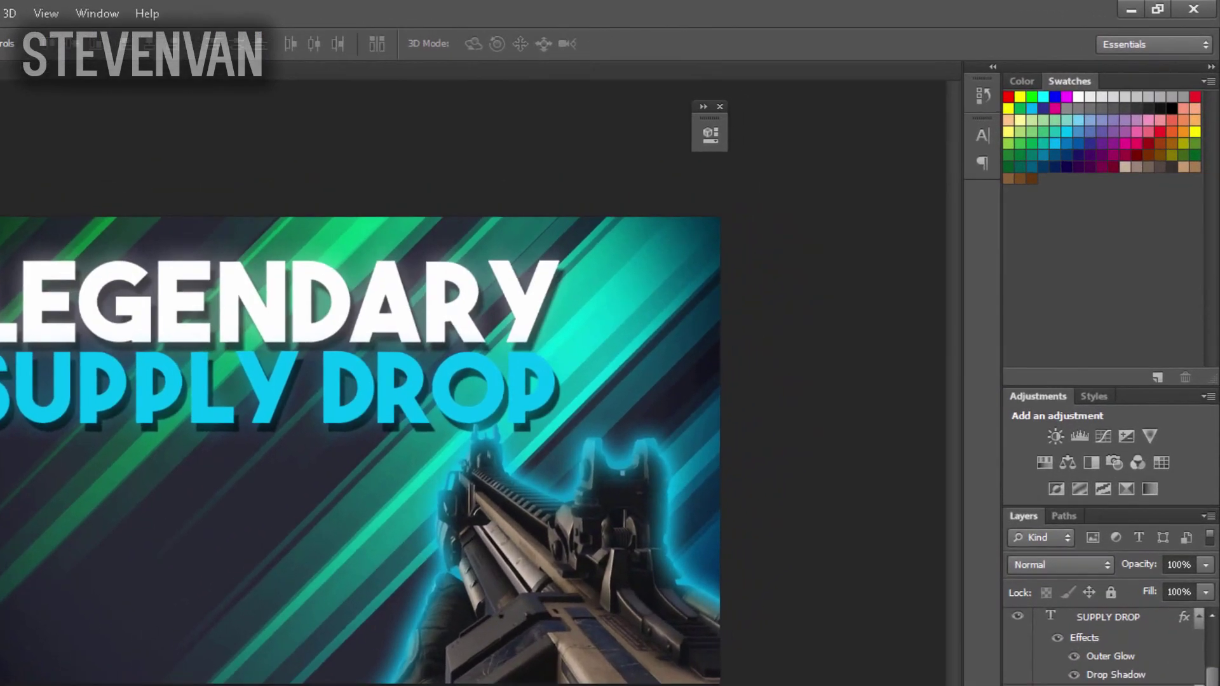
{"action": "left_click", "coordinate": [1021, 560]}
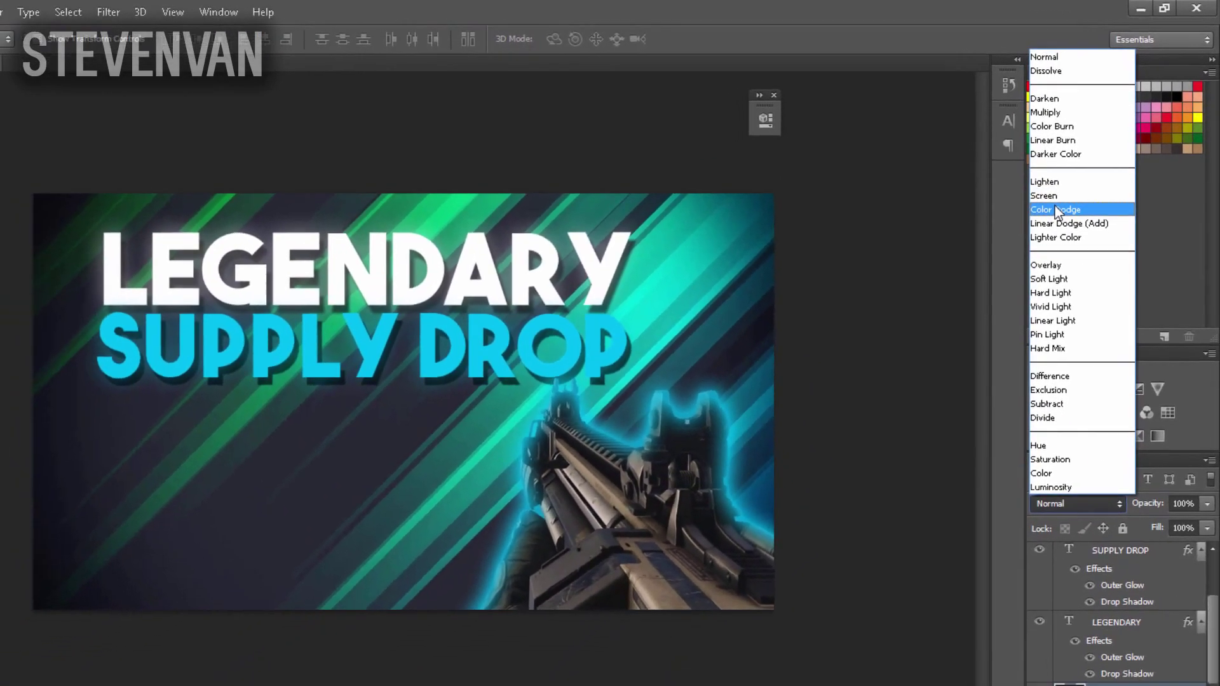
{"action": "left_click", "coordinate": [1033, 234]}
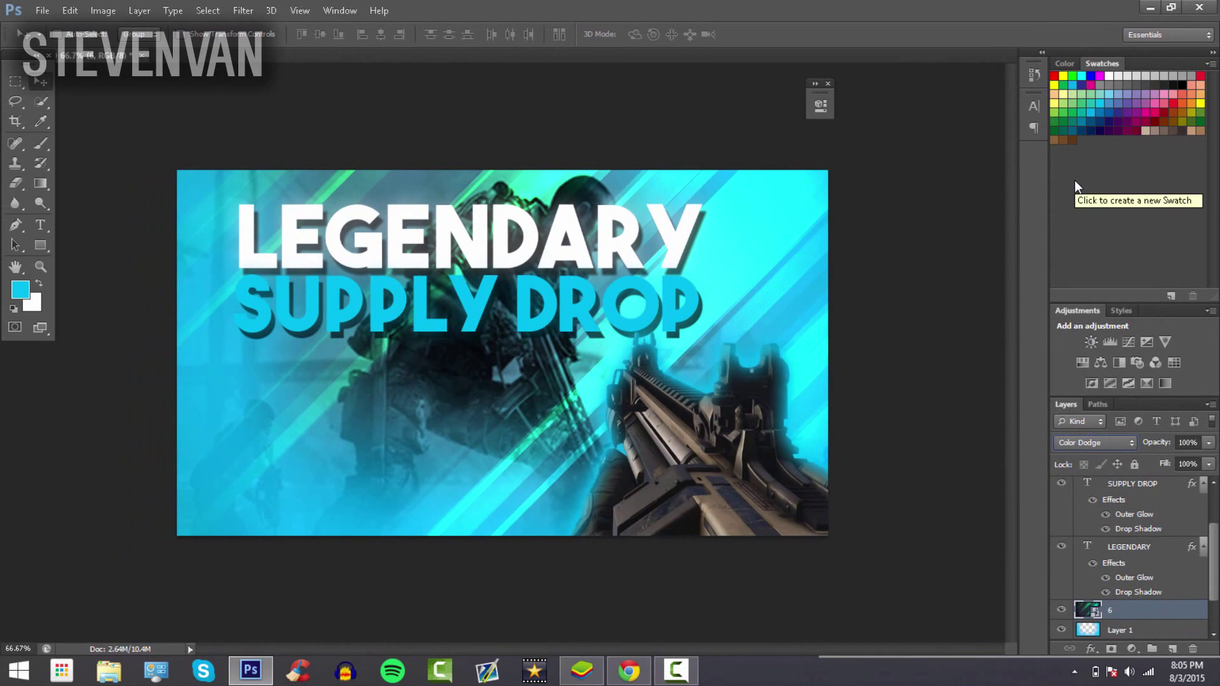
Place the star image 3 from Banner Pack and commit its size
{"action": "left_click", "coordinate": [42, 11]}
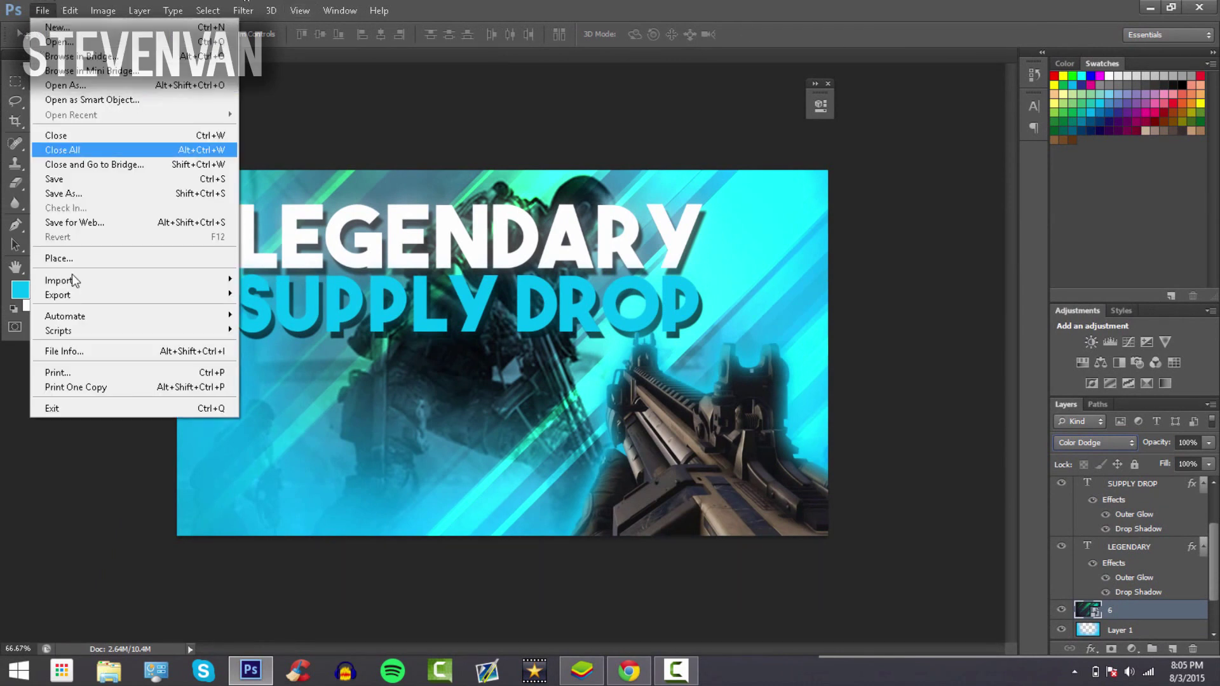
{"action": "left_click", "coordinate": [66, 260]}
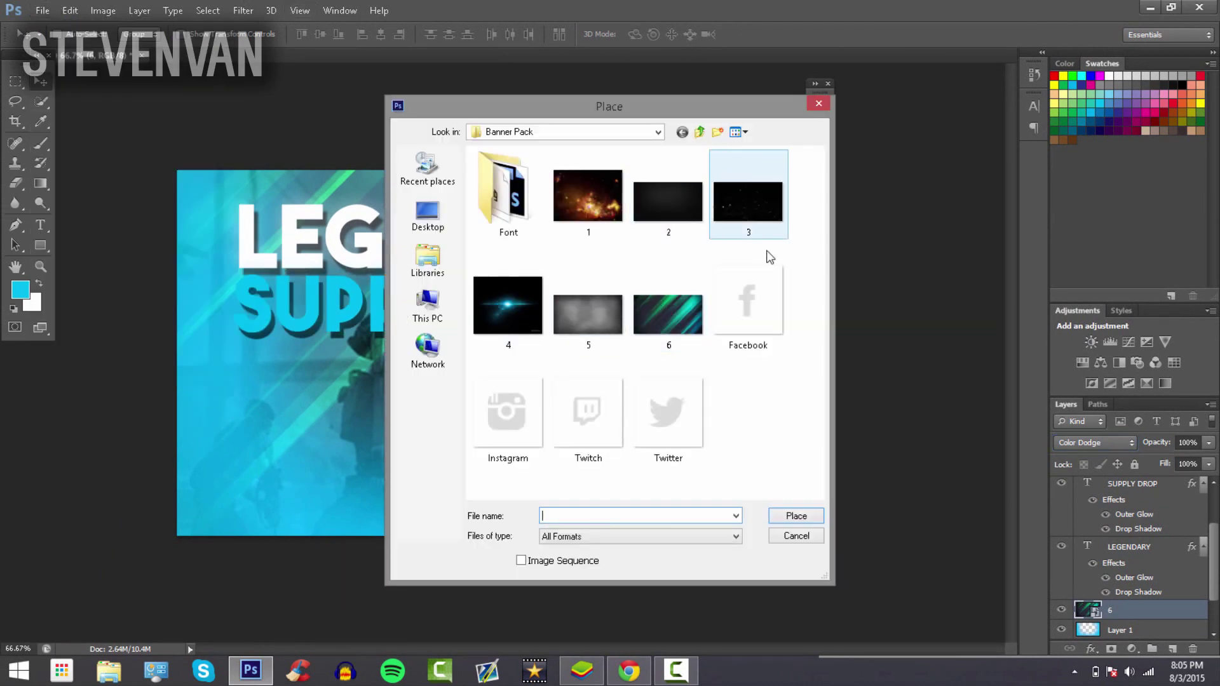
{"action": "double_click", "coordinate": [764, 208]}
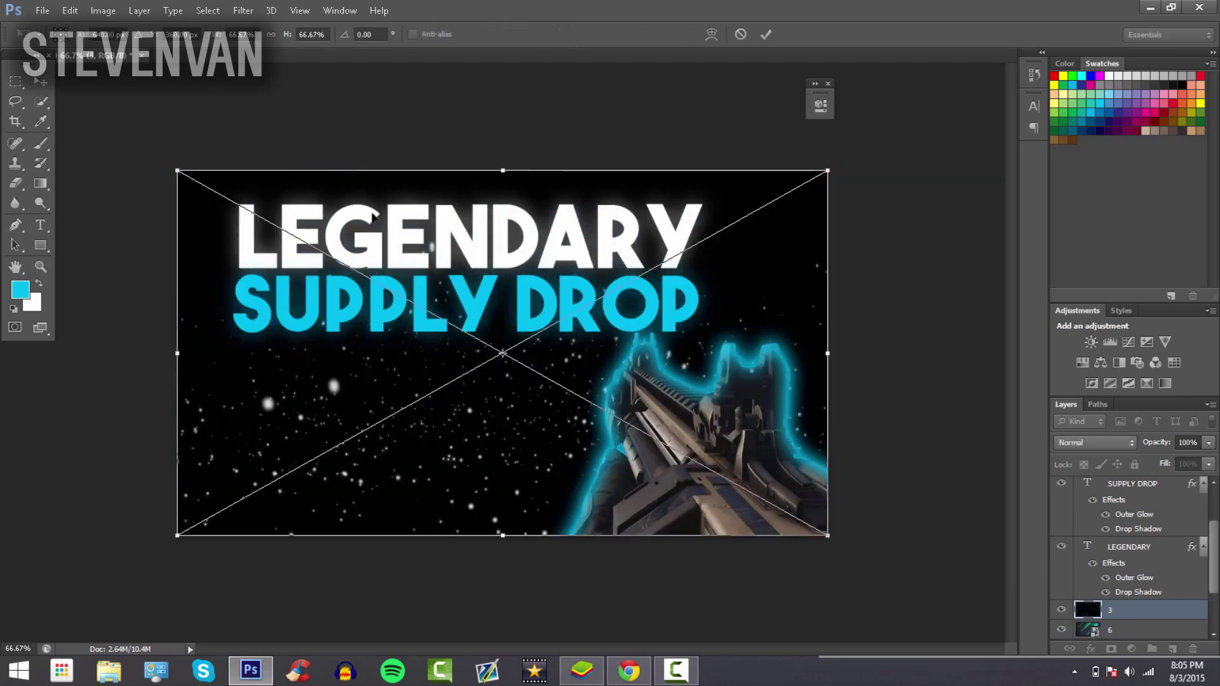
{"action": "left_click", "coordinate": [766, 34]}
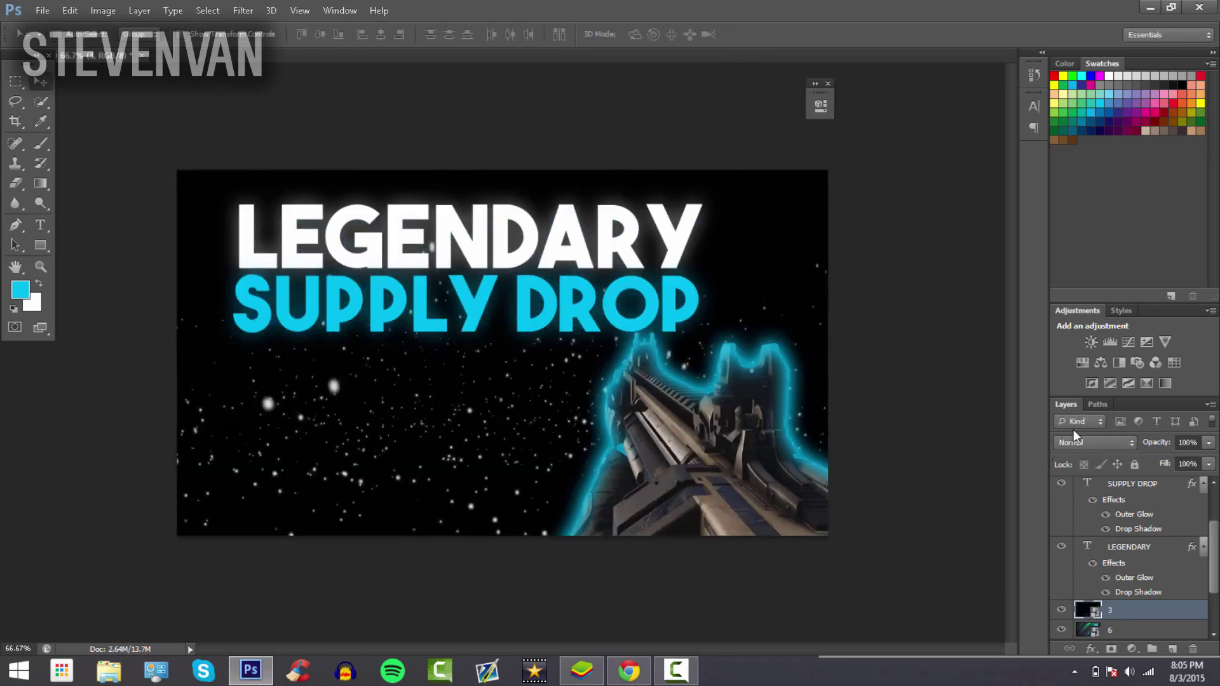
Set layer 3's blend mode to Color Dodge
{"action": "left_click", "coordinate": [1078, 442]}
{"action": "left_click", "coordinate": [1115, 194]}
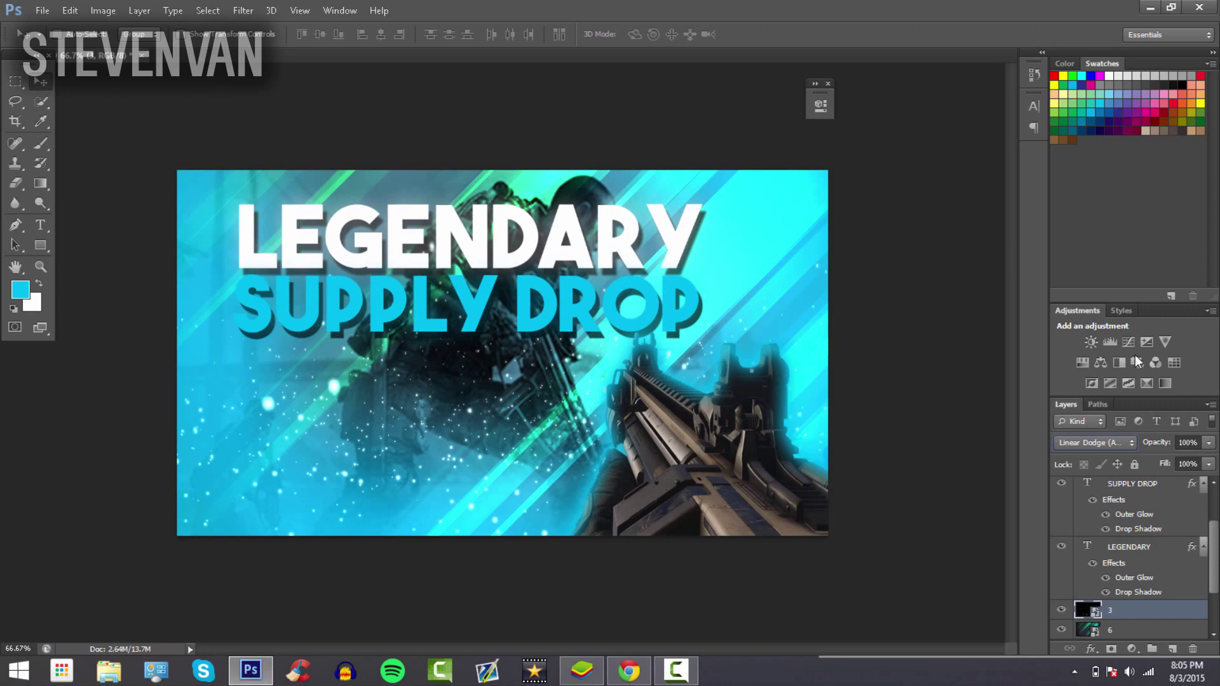
{"action": "left_click", "coordinate": [1110, 445]}
{"action": "left_click", "coordinate": [1127, 182]}
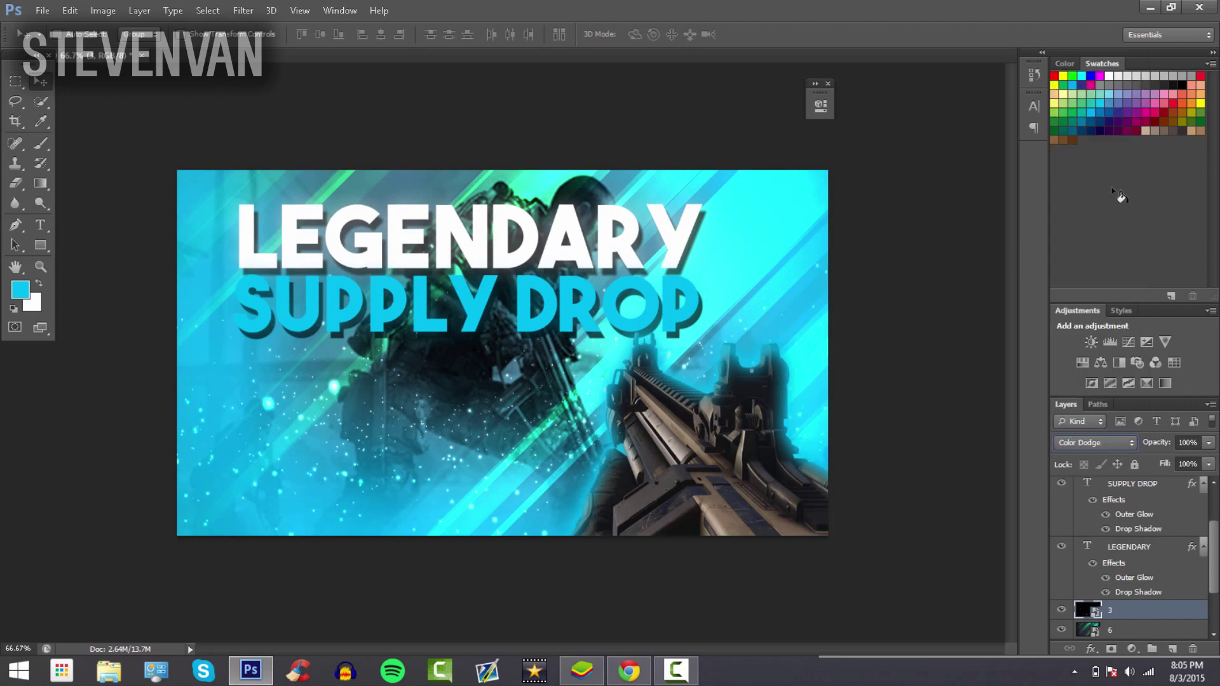